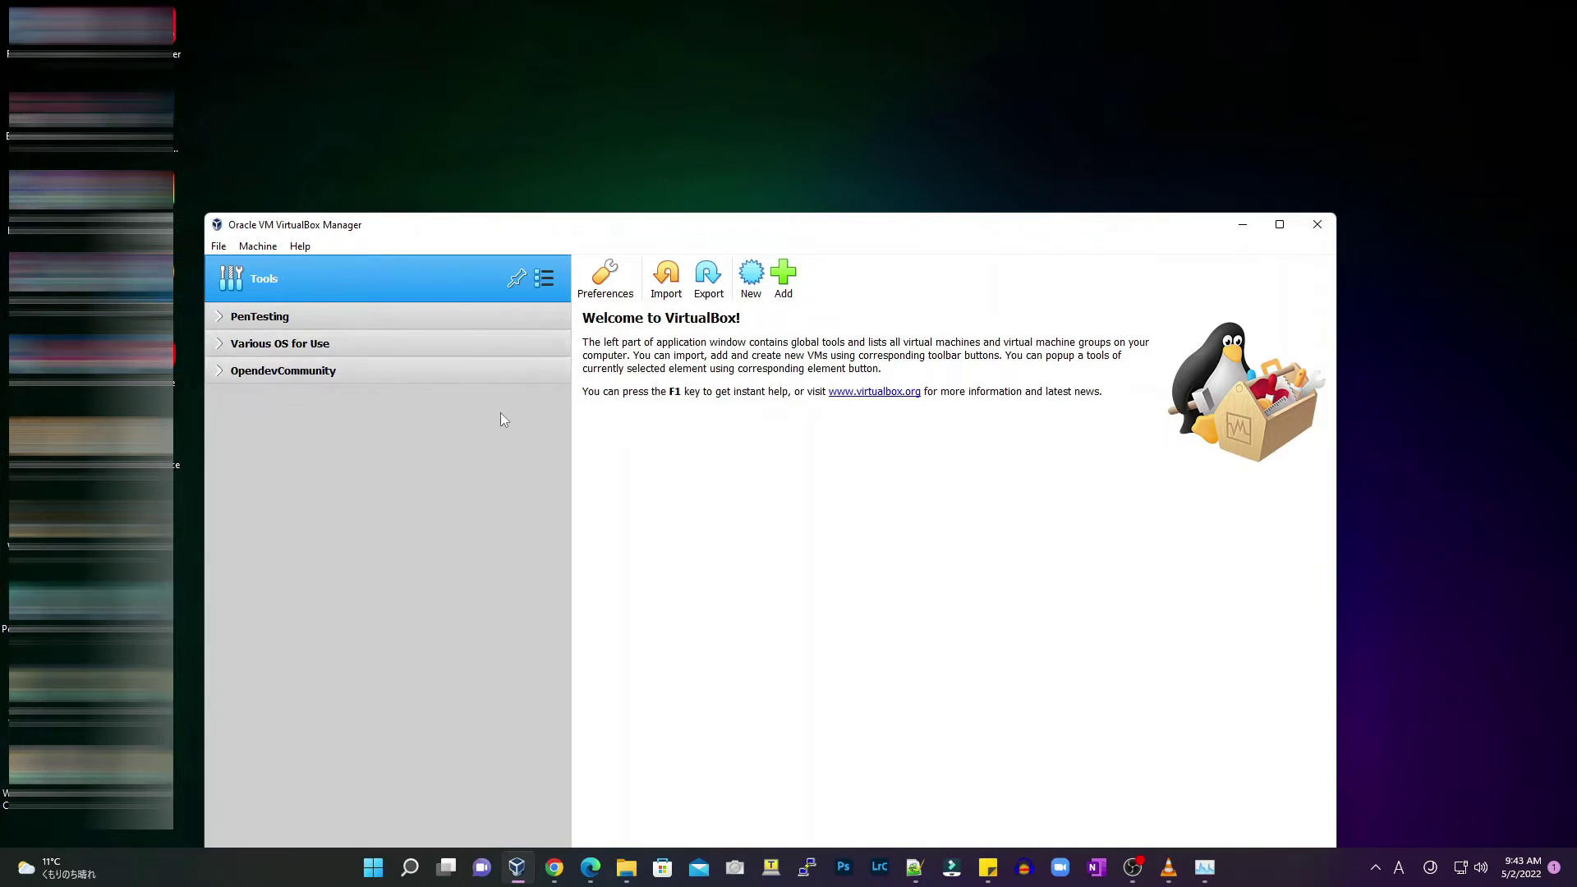
Drag the VirtualBox Manager window up near the top of the screen
left_click_drag(807, 224, 866, 82)
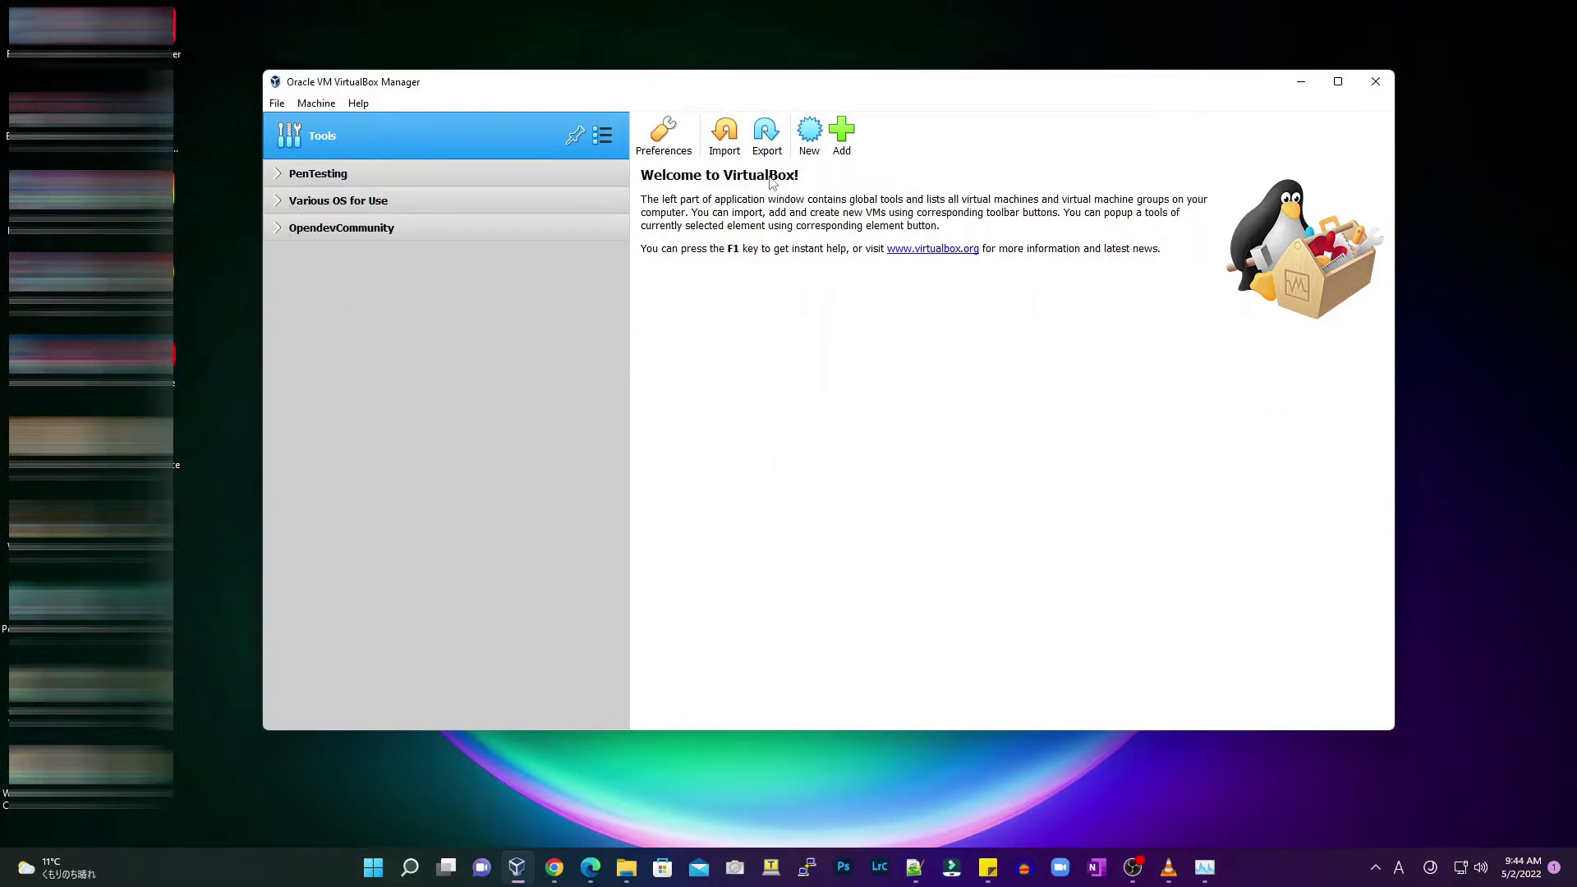
In Edge, load cloud-images.ubuntu.com/focal/current/ and download focal-server-cloudimg-amd64.ova
left_click(591, 865)
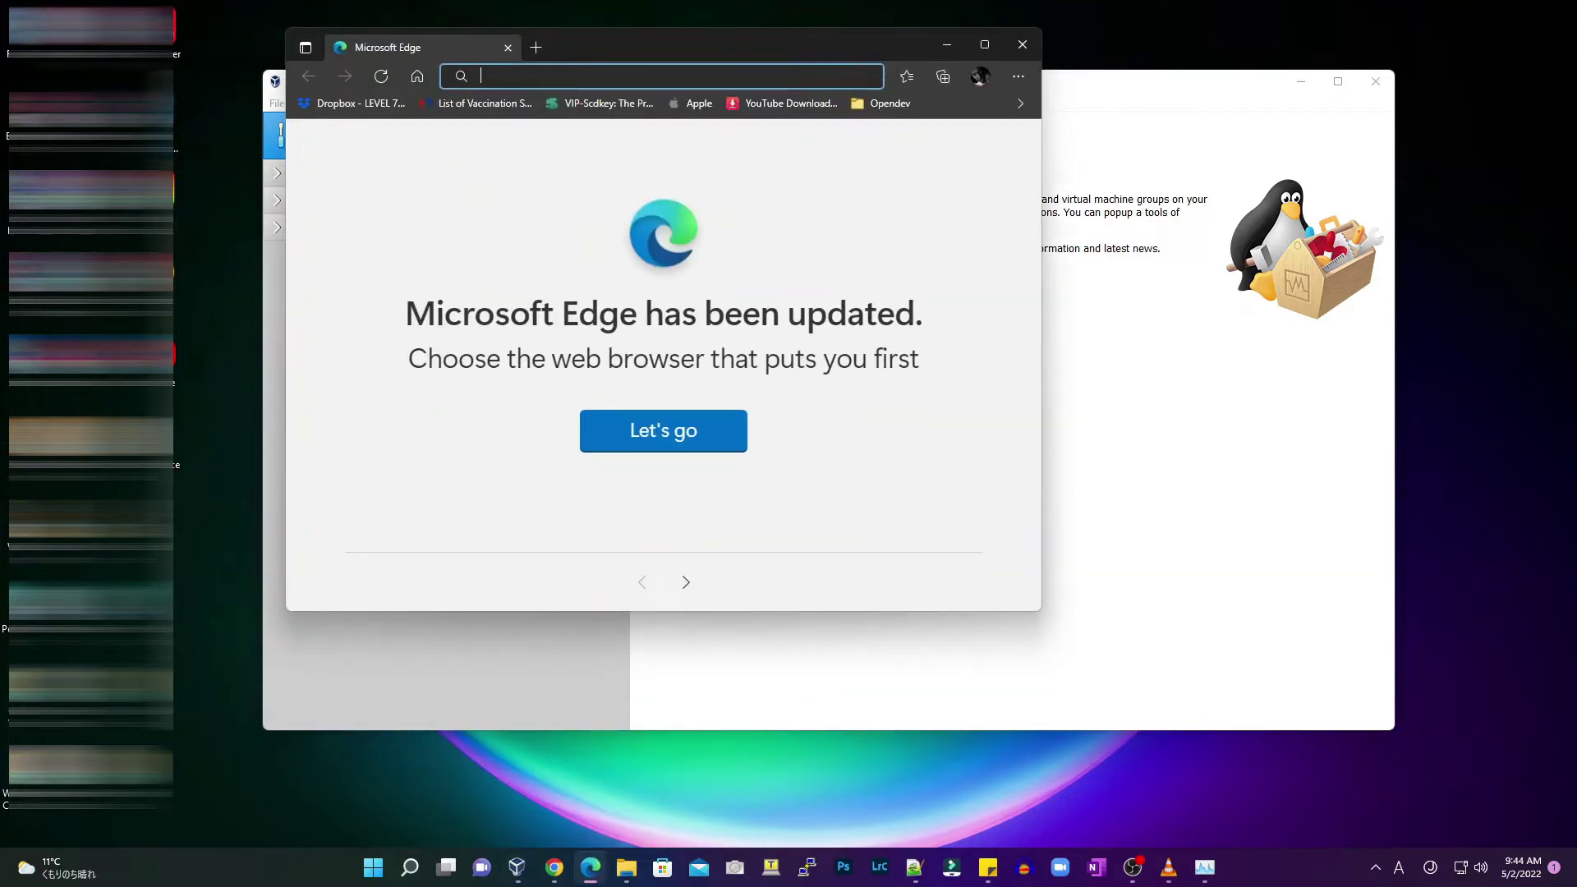
type("https://cloud-images.ubuntu.com/focal/current/")
key("Return")
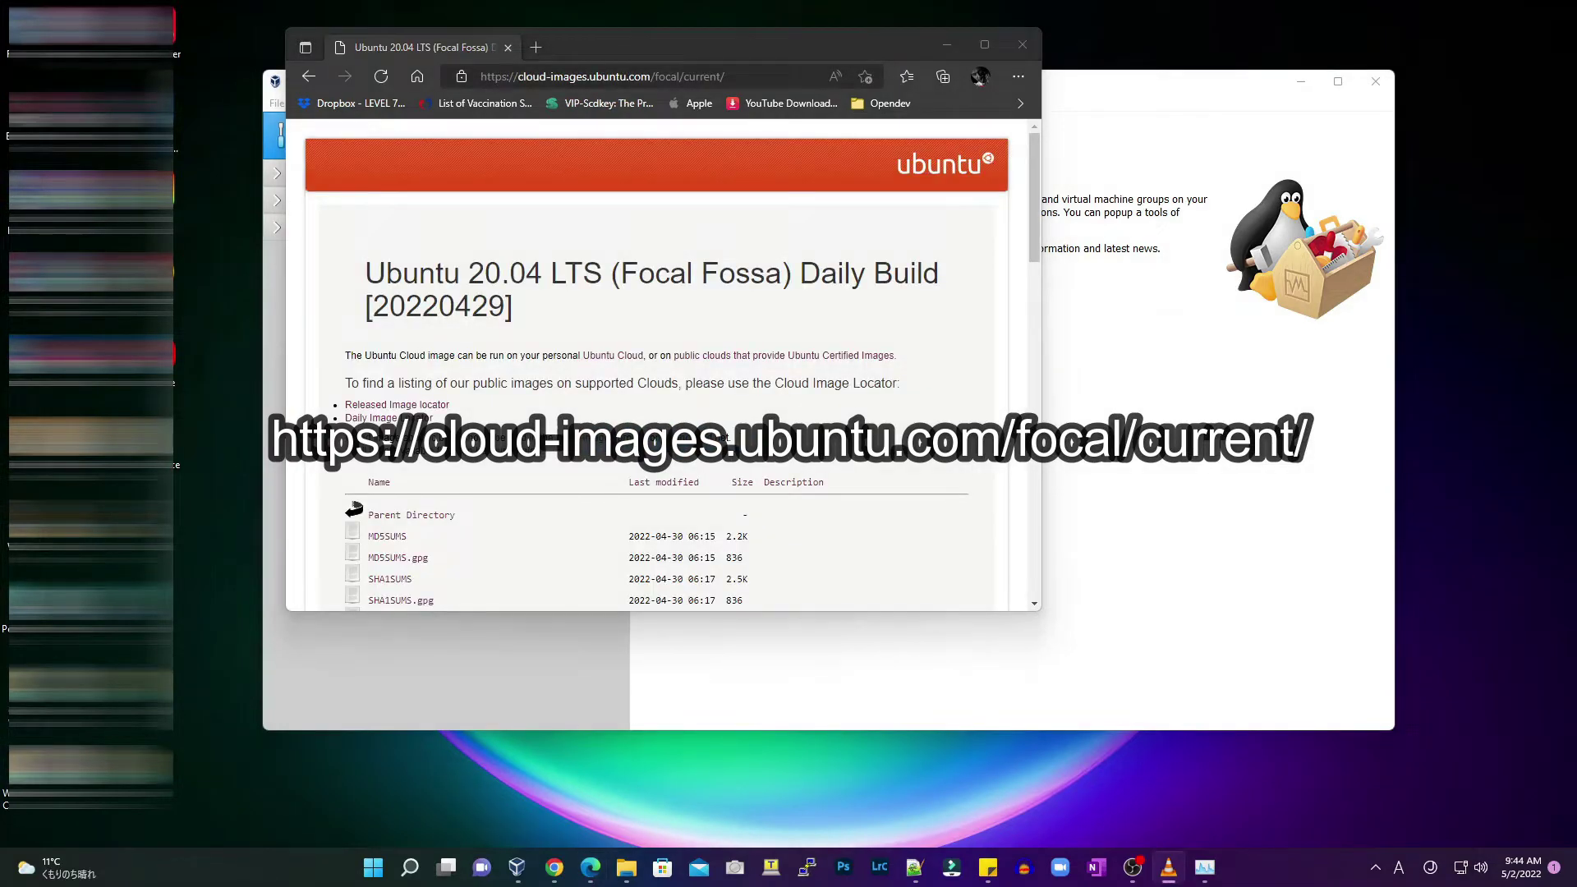
left_click(777, 76)
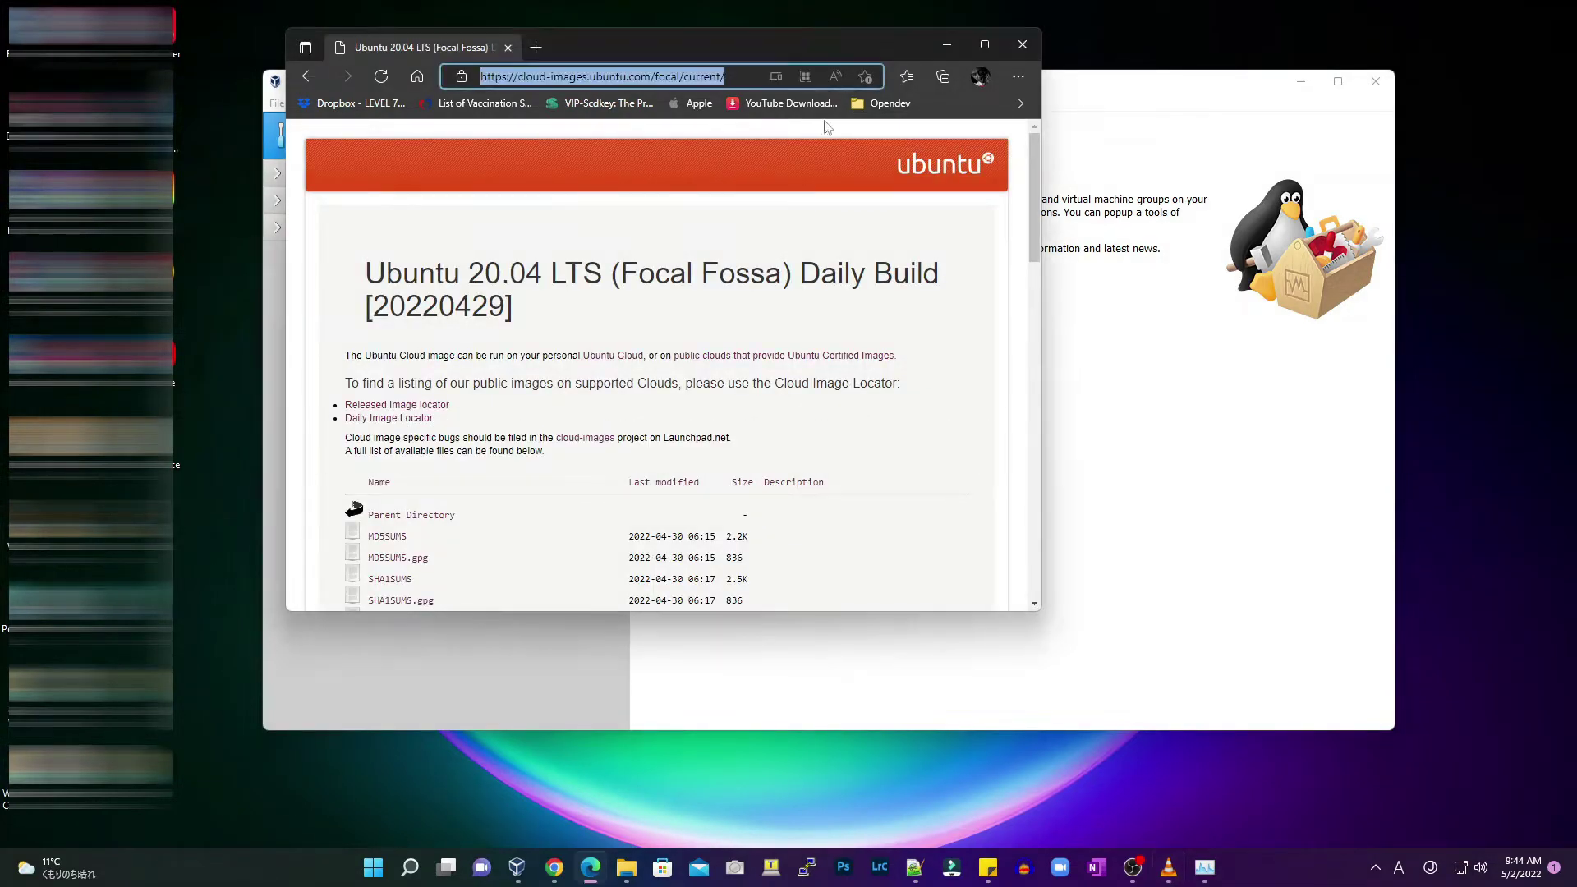
left_click_drag(1044, 290, 1338, 291)
scroll(1211, 307, "down", 3)
scroll(1212, 306, "down", 2)
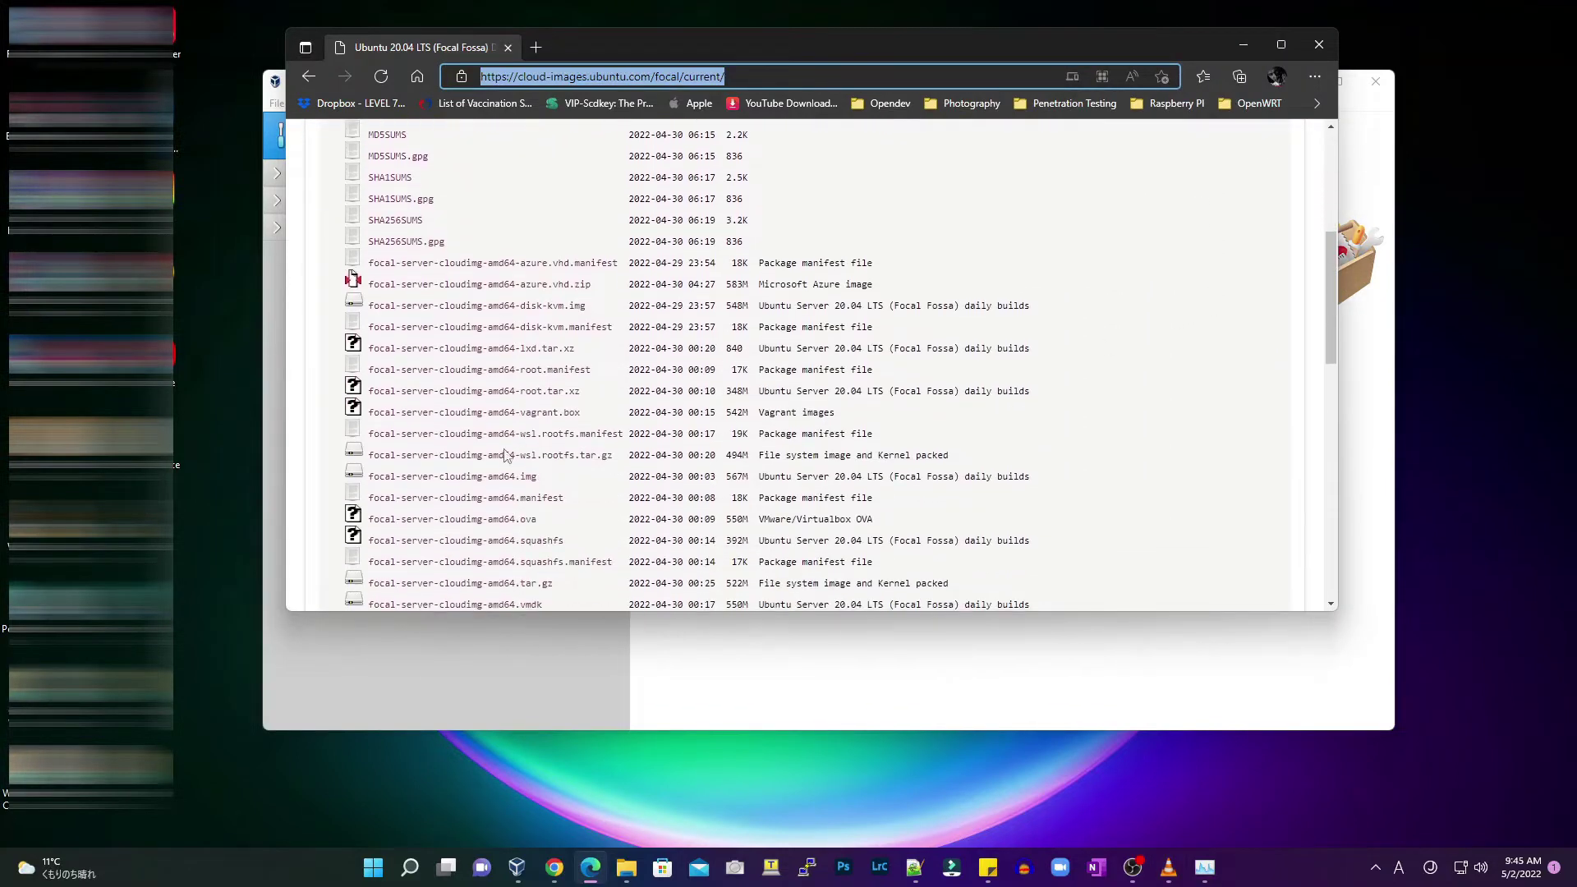
left_click_drag(548, 519, 369, 519)
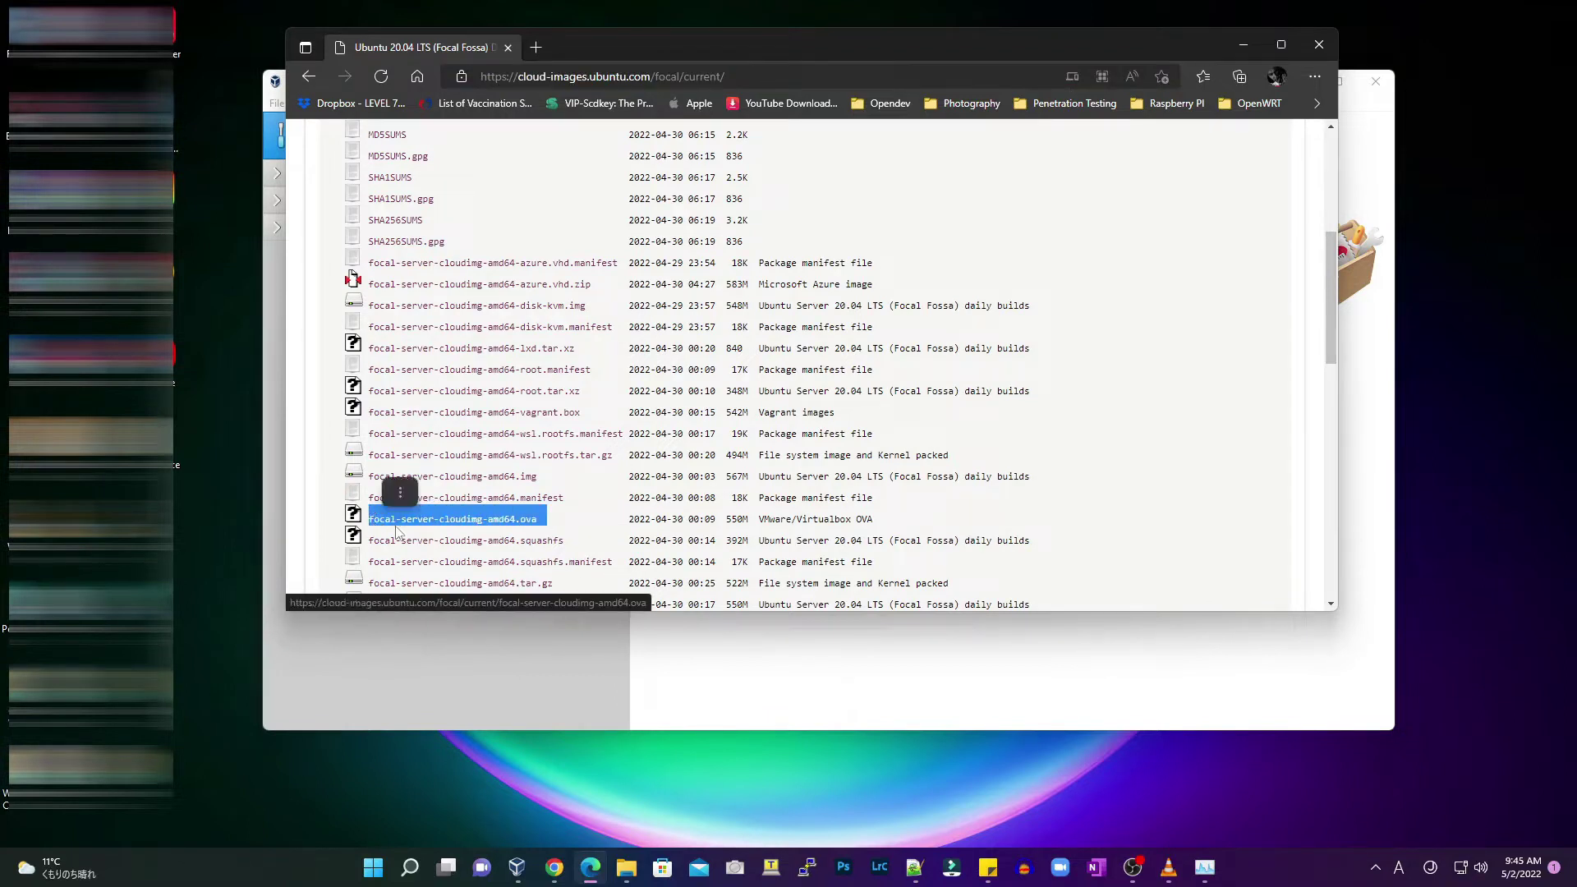
left_click(402, 525)
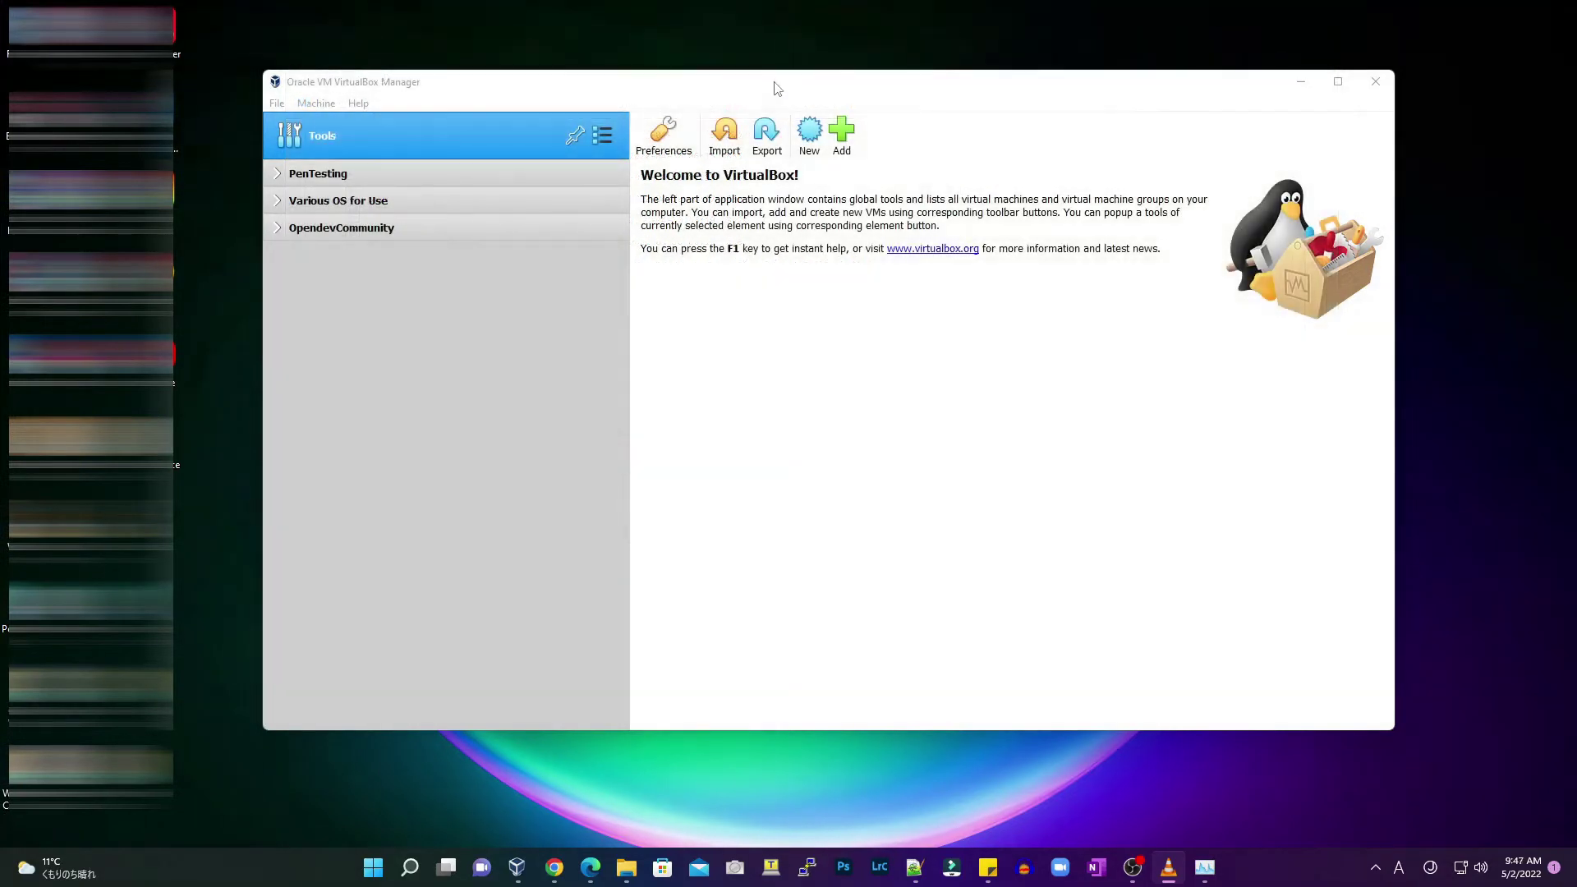
Select Downloads/focal-server-cloudimg-amd64.ova in the Import Appliance wizard and continue to its settings
left_click(276, 103)
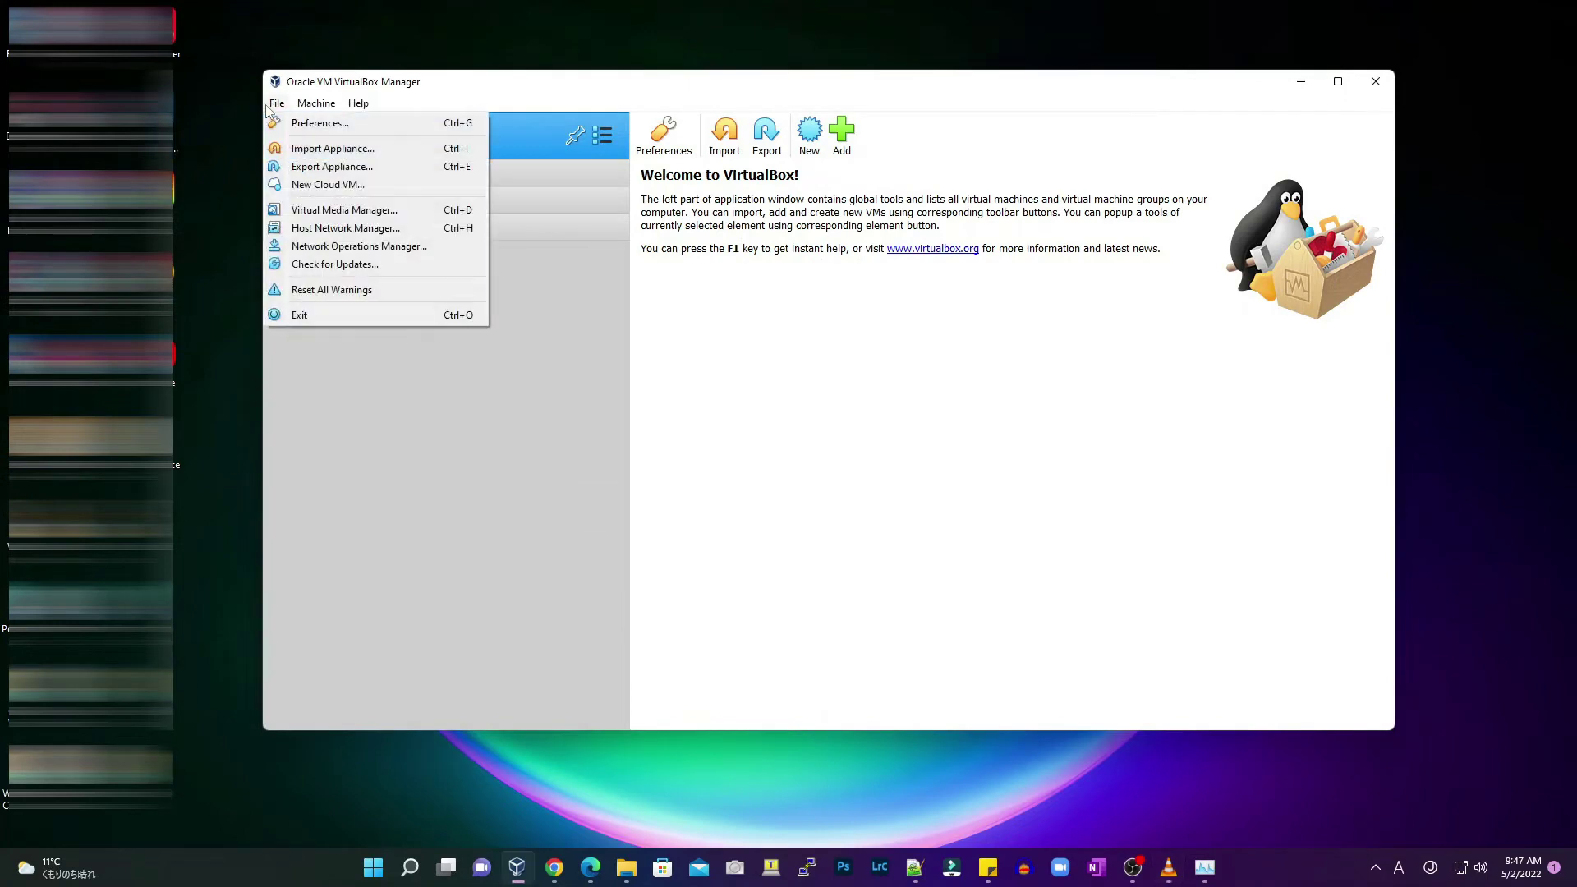
left_click(294, 146)
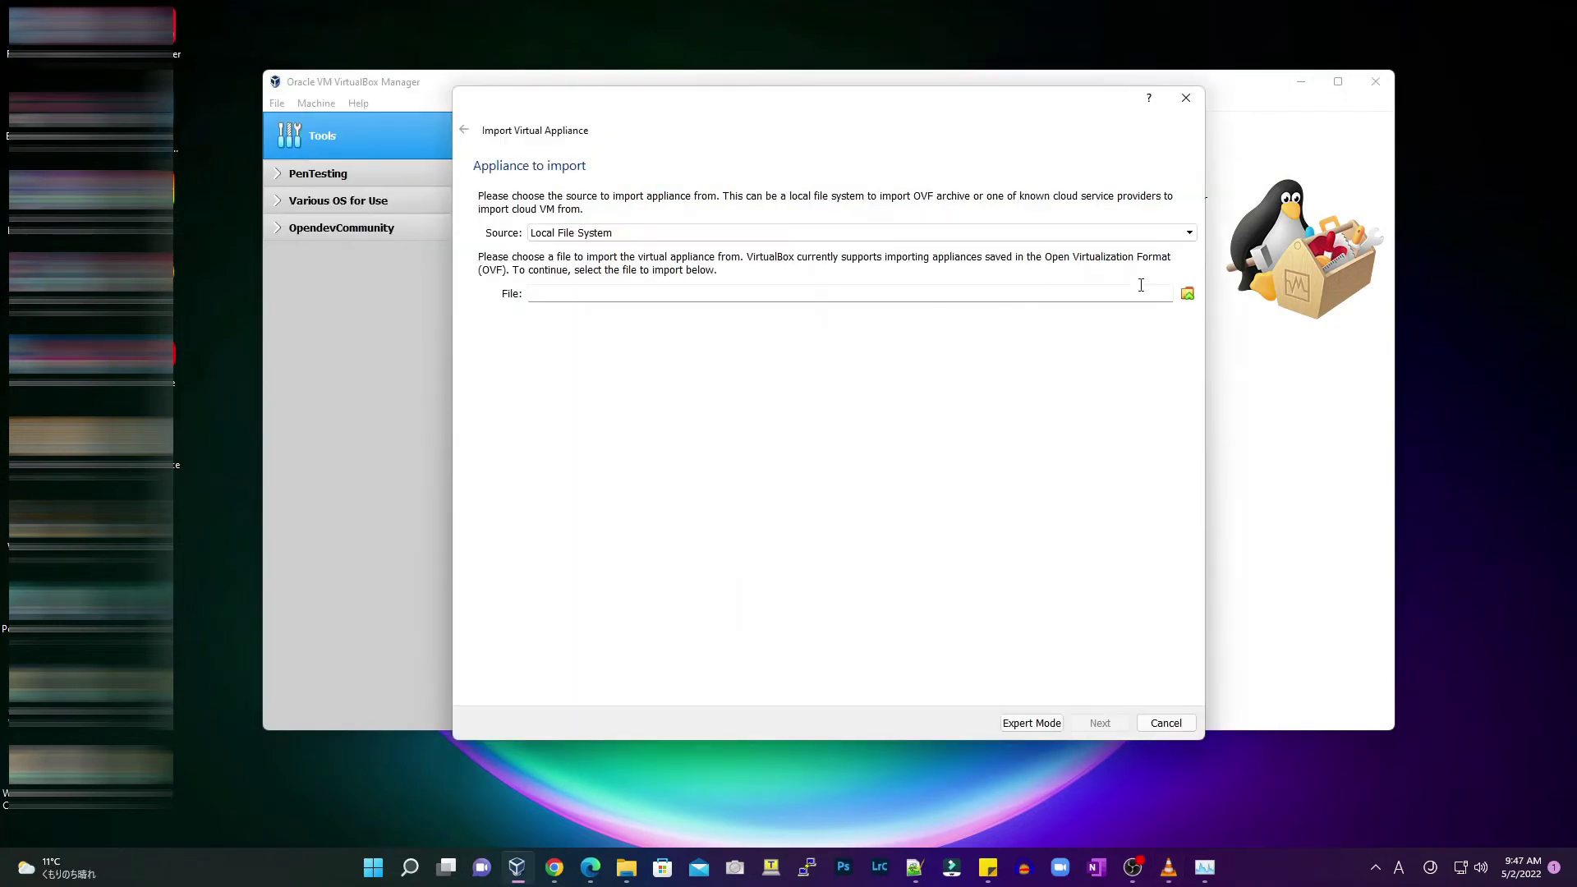
left_click(1187, 296)
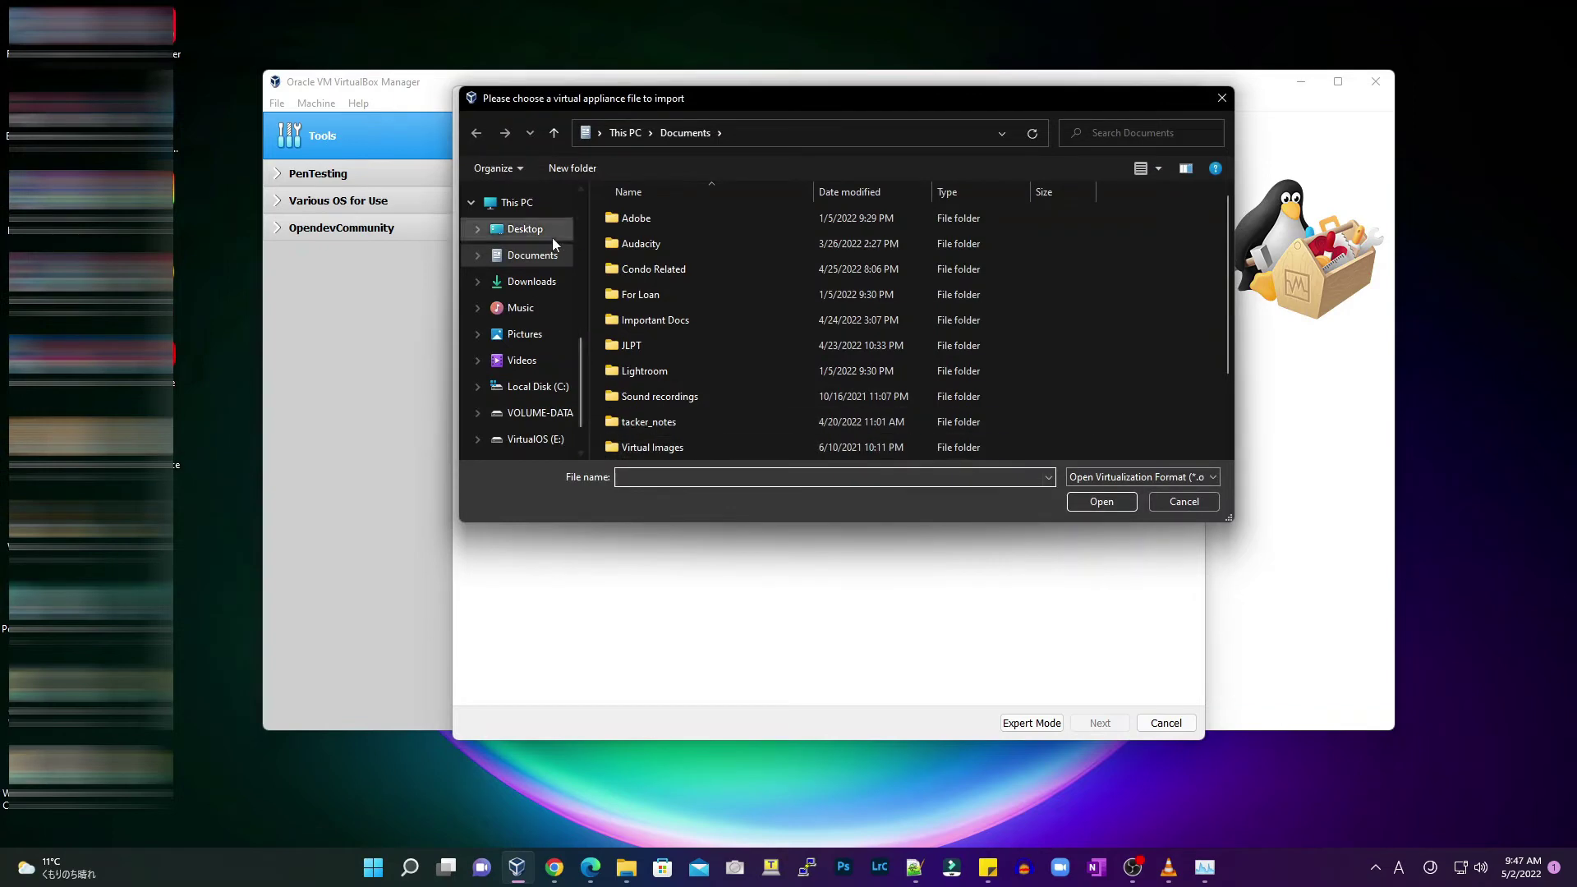
left_click(545, 282)
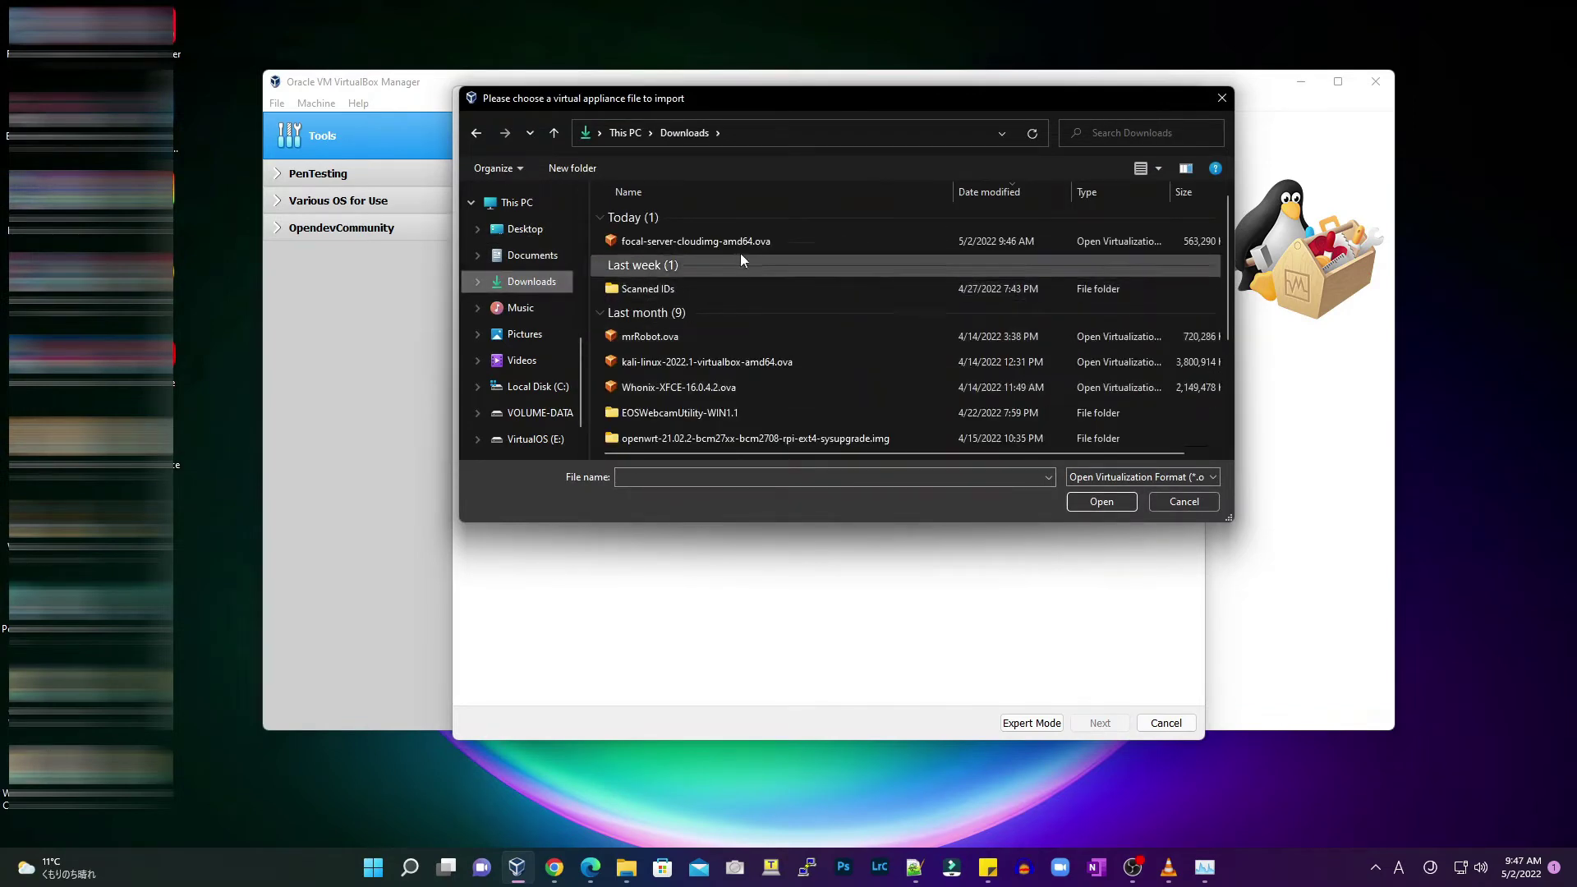
left_click(741, 243)
left_click(1104, 501)
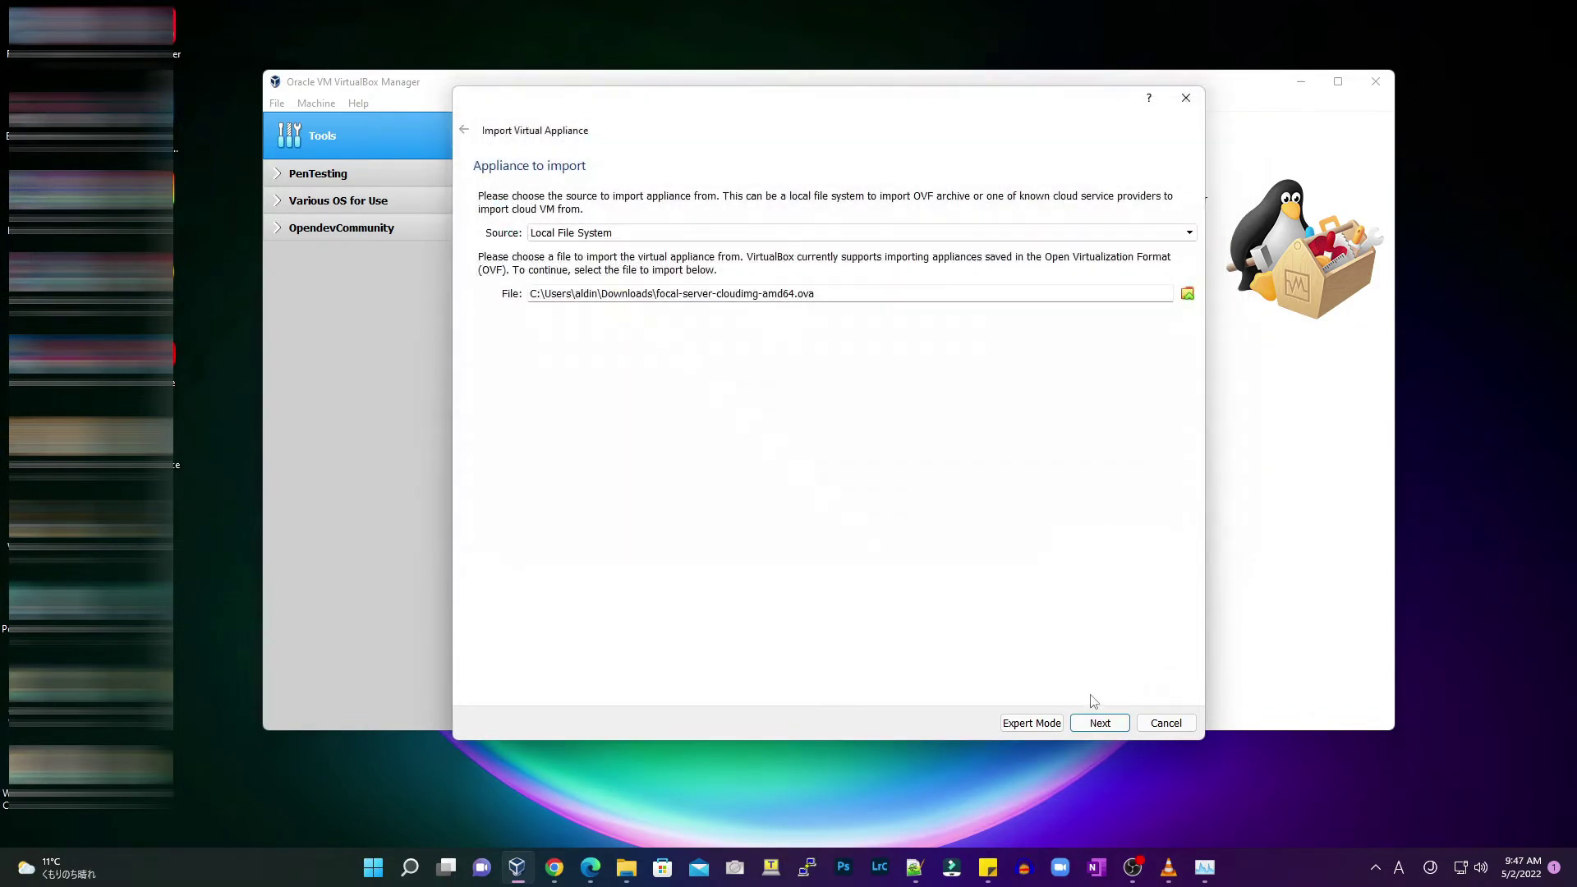
left_click(1098, 723)
Name the appliance MyUbuntu and review its CPU, memory and base folder settings
double_click(691, 257)
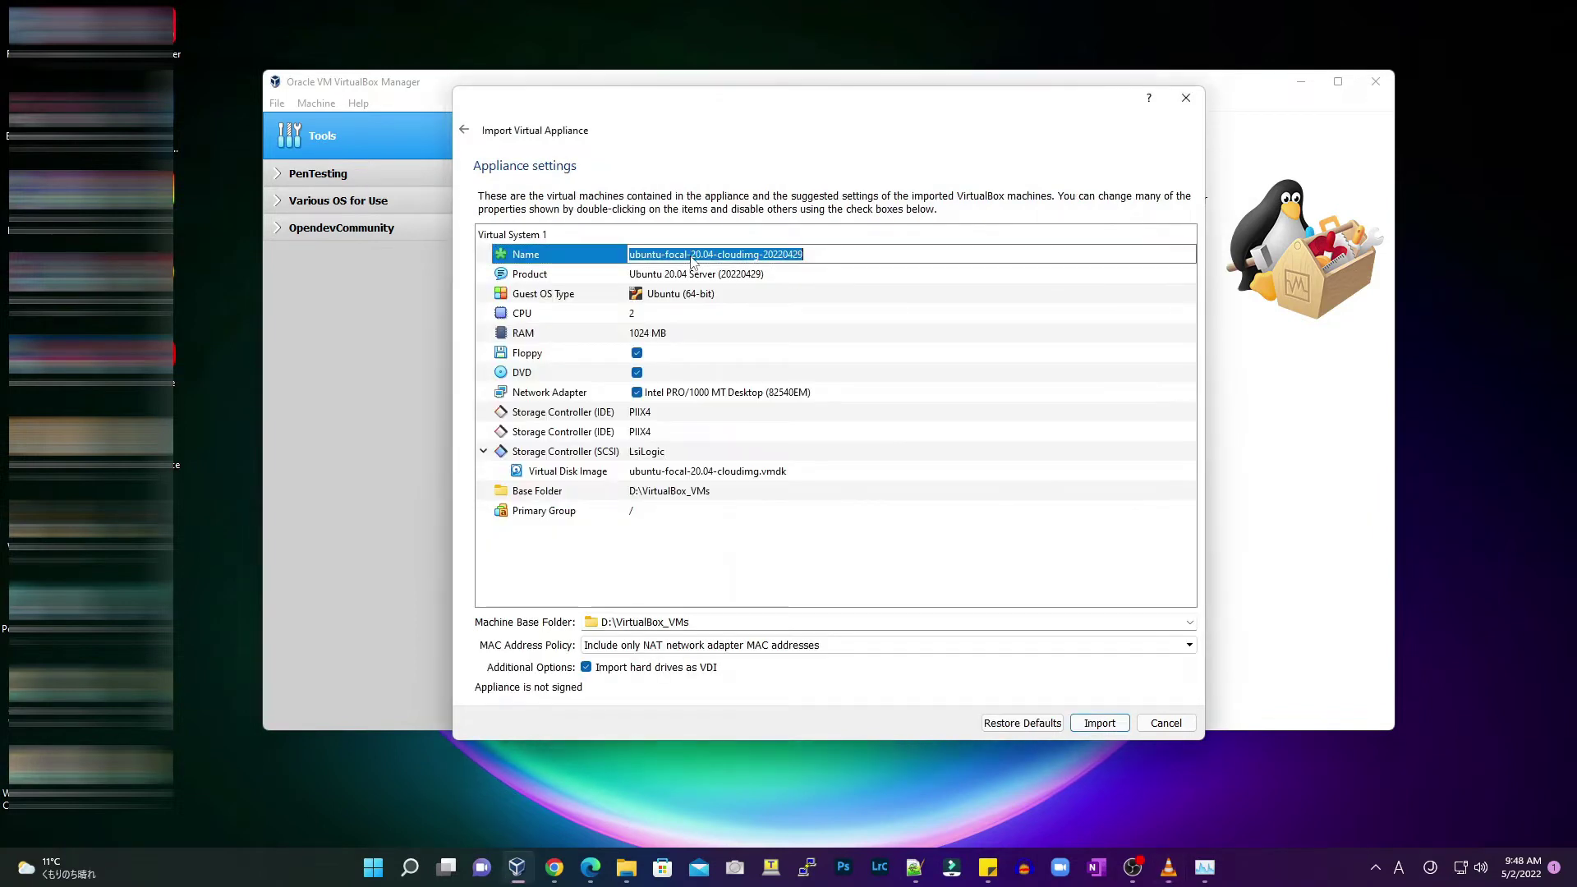
type("MyU")
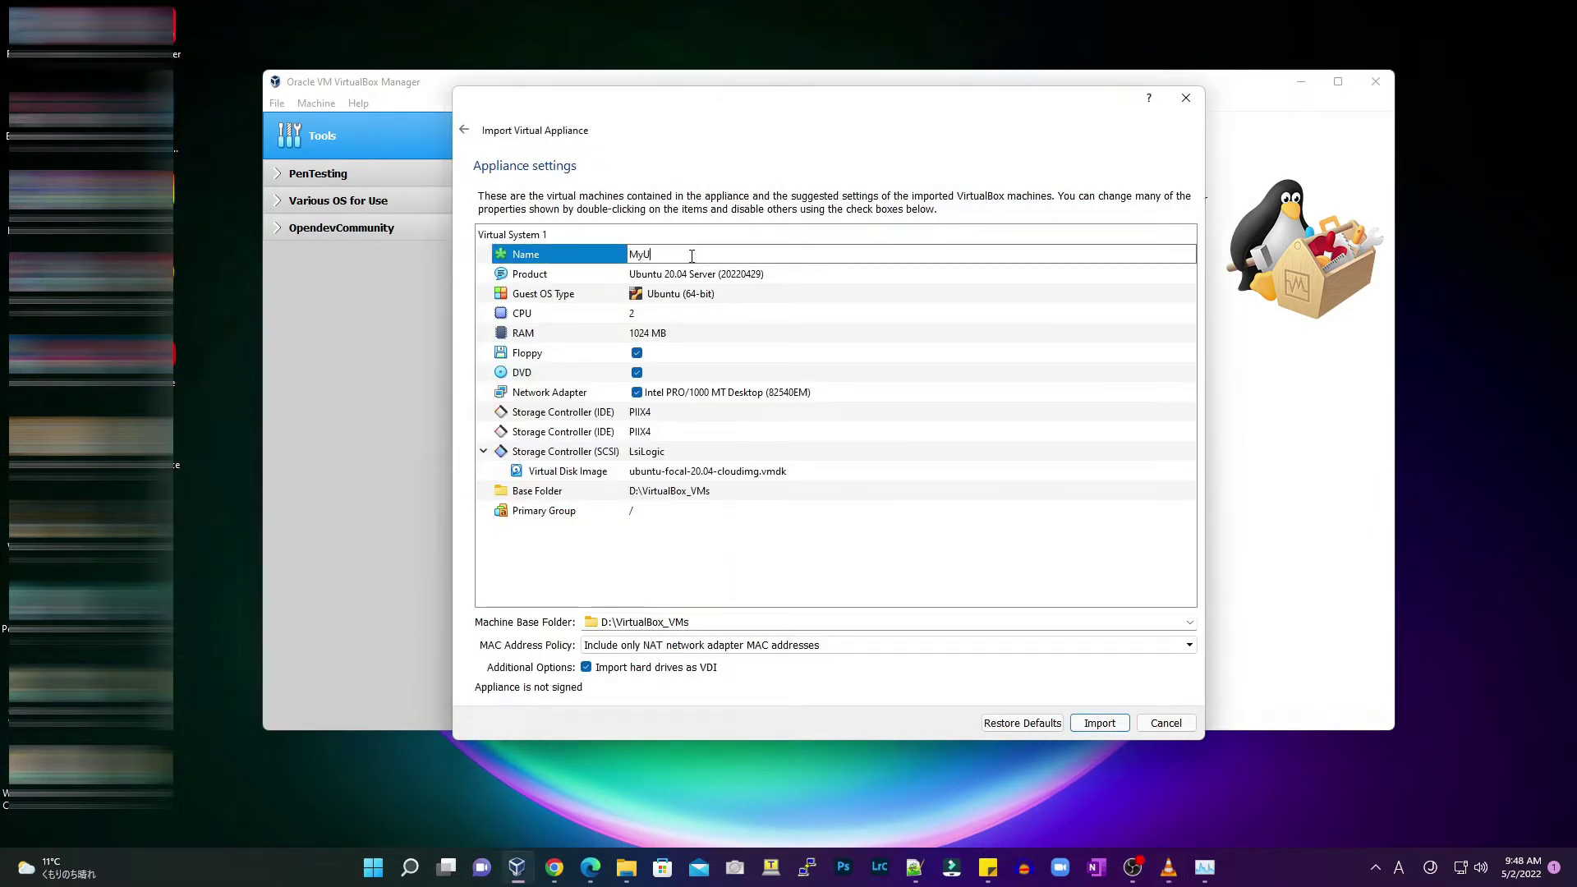
type("buntu")
left_click(706, 276)
left_click(696, 314)
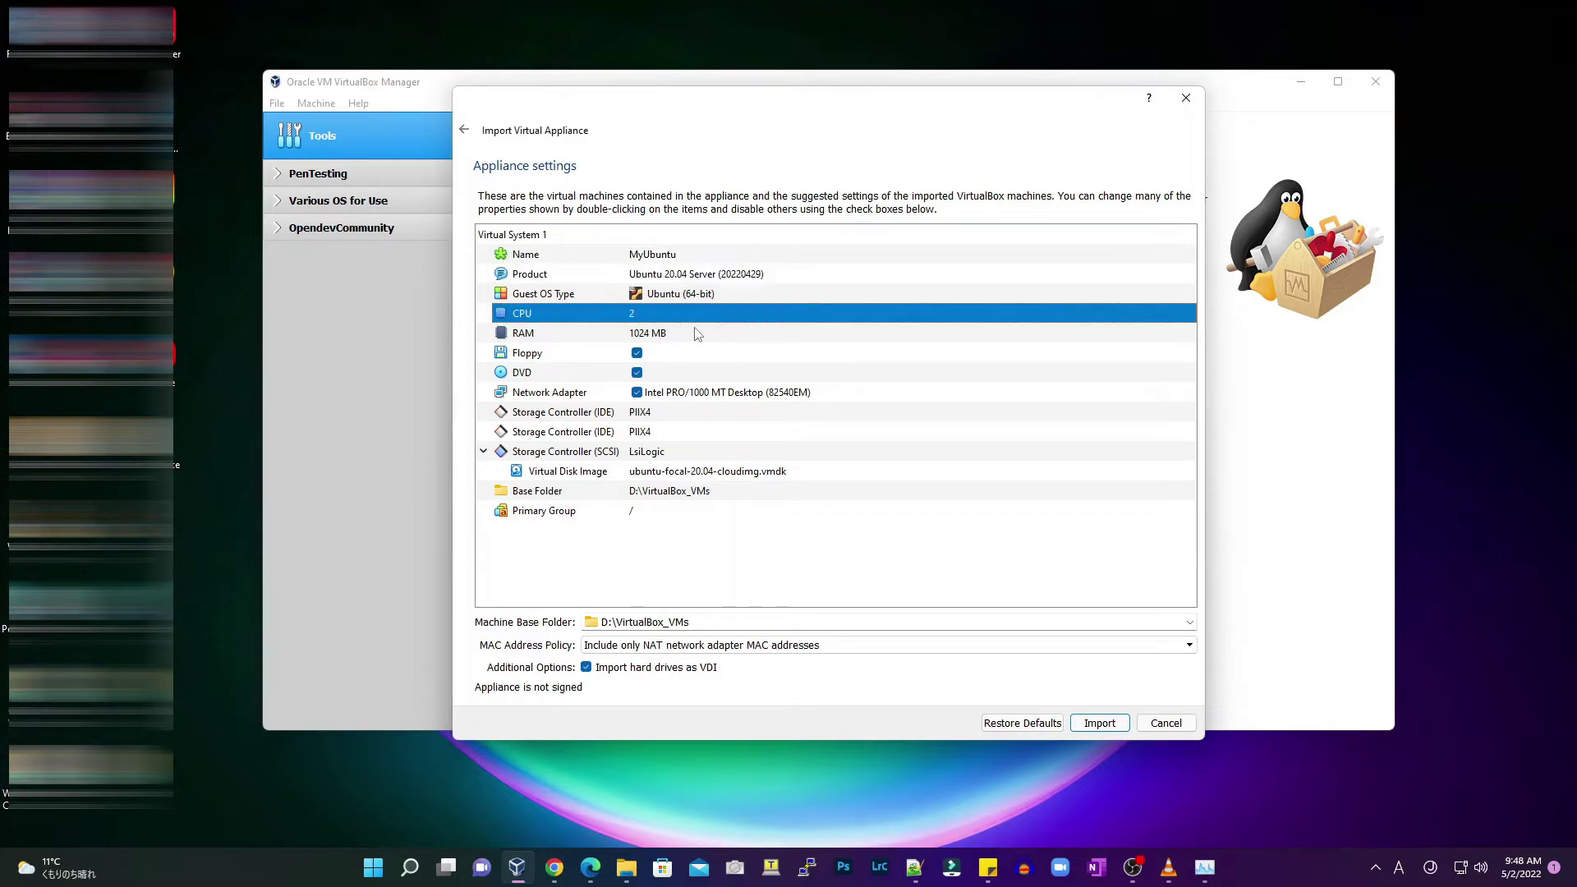
left_click(694, 332)
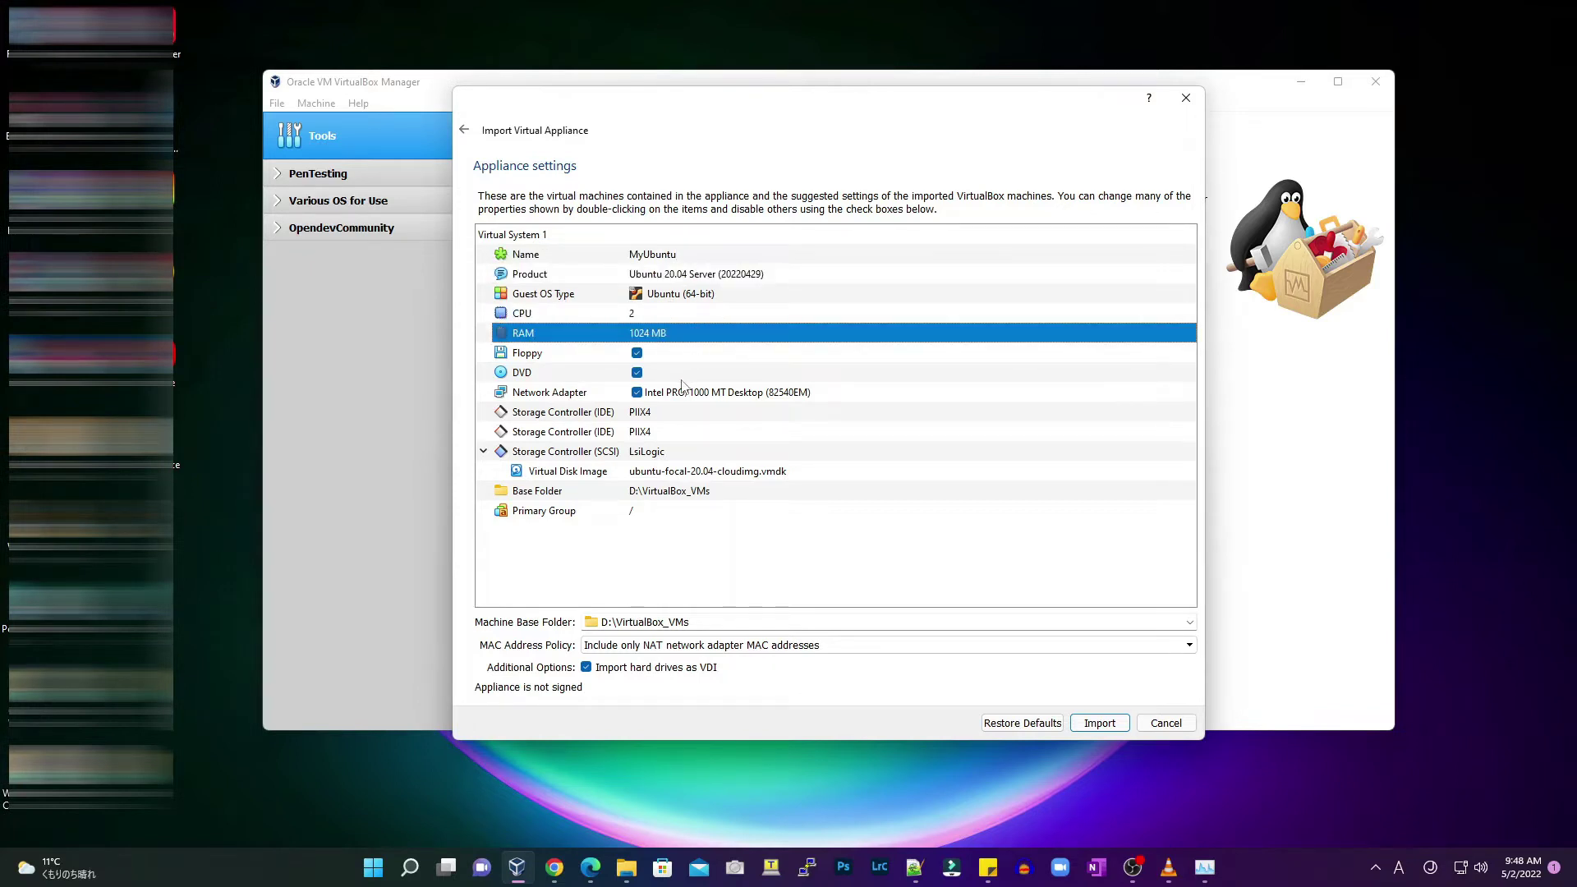
left_click(696, 492)
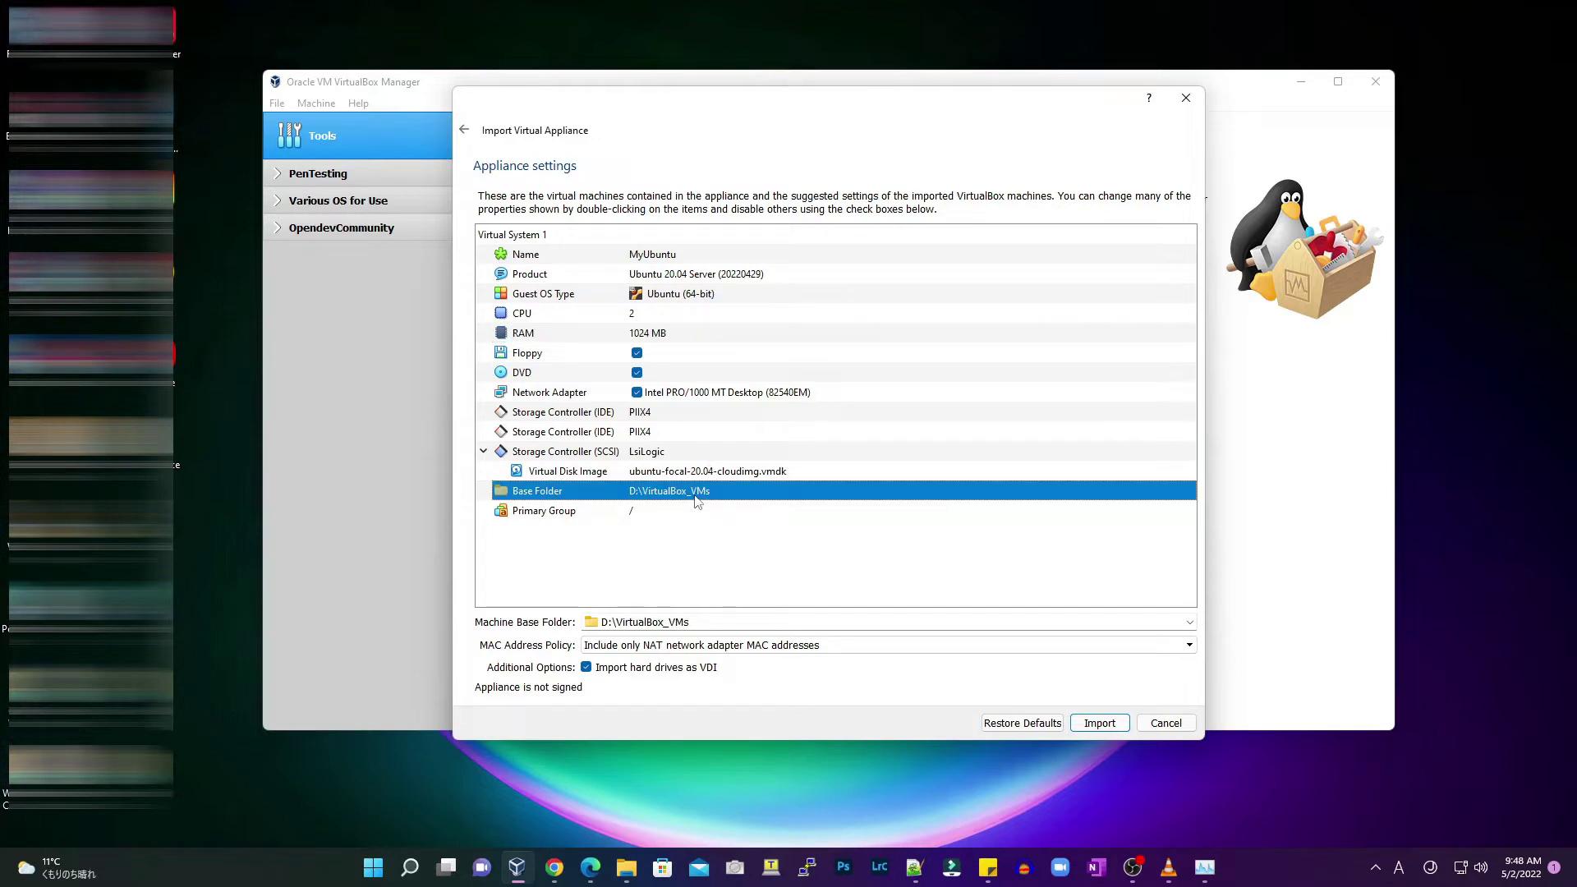
Set the MAC Address Policy to generate new MACs for all adapters and import
left_click(683, 644)
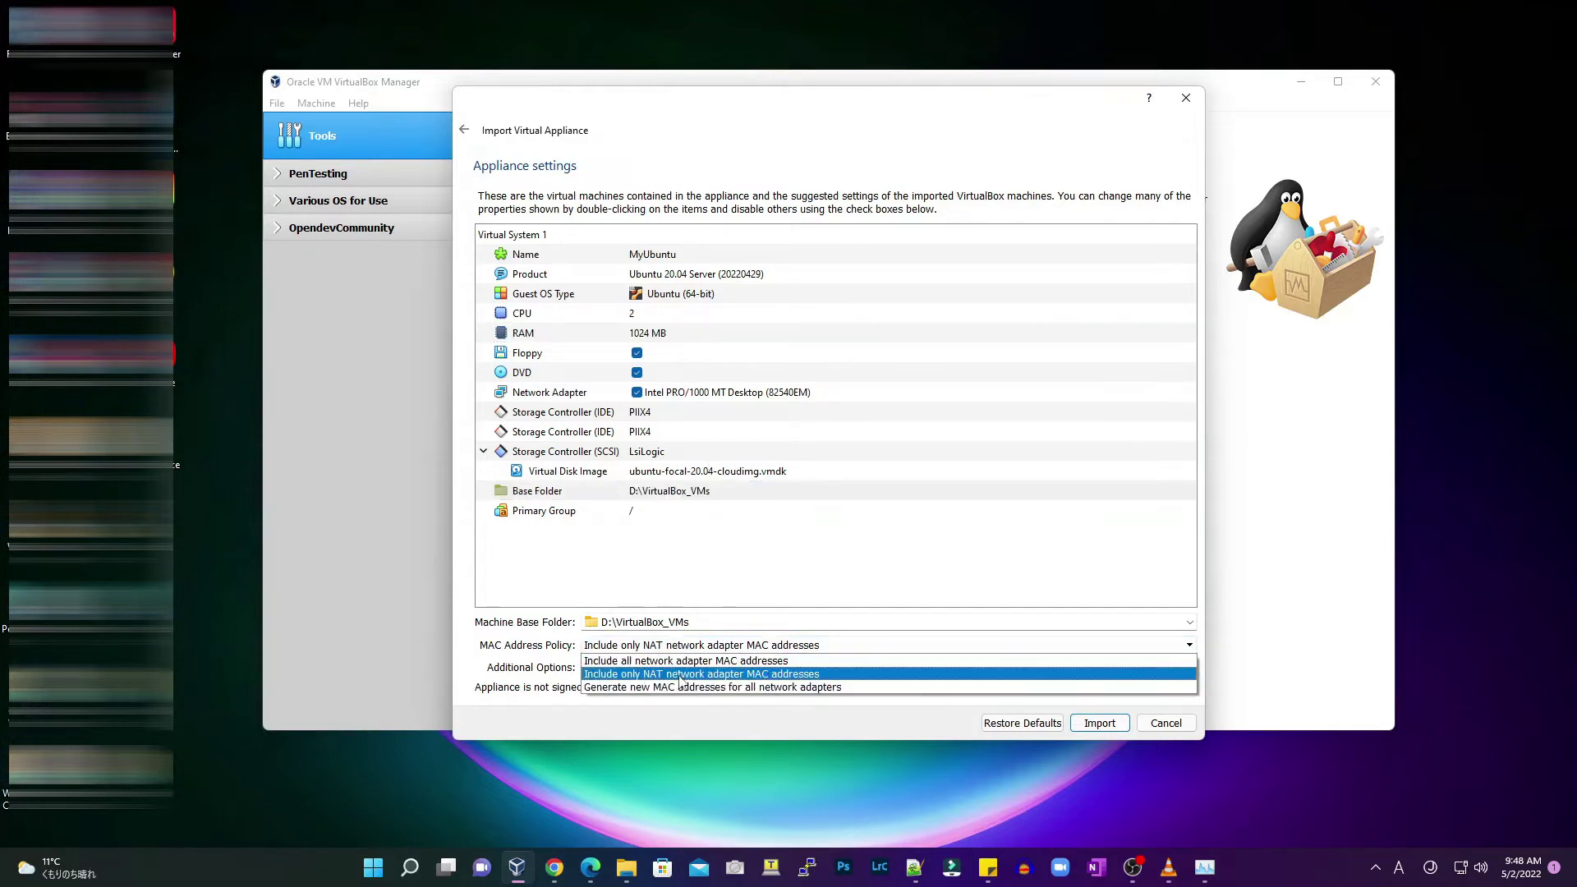
left_click(680, 687)
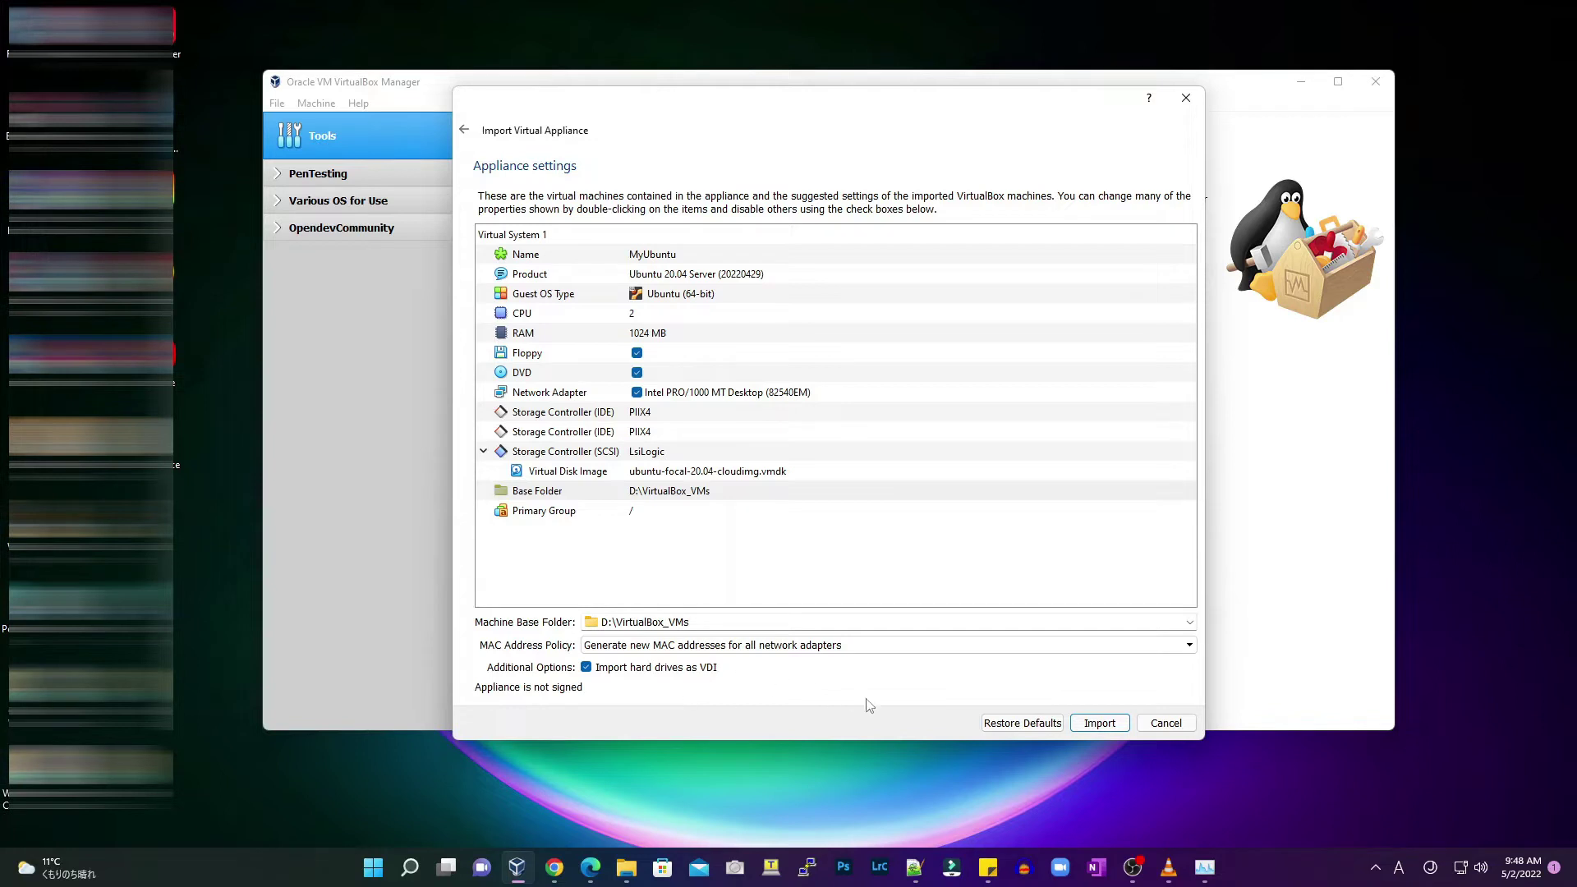
left_click(1114, 724)
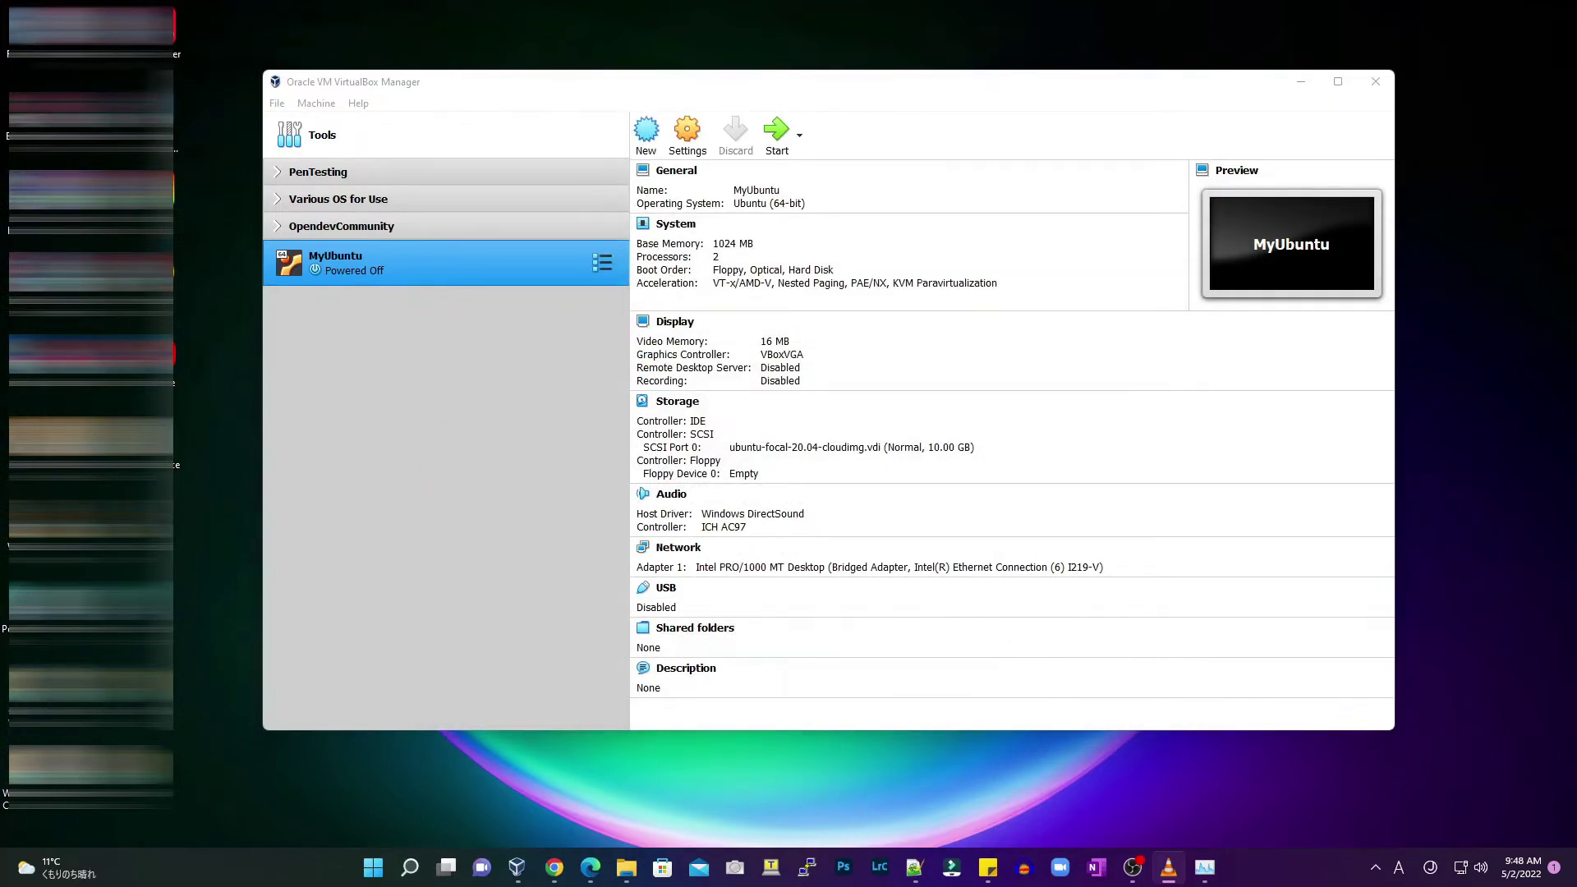
Boot MyUbuntu to its login prompt, then close the VM window with a shutdown
left_click(777, 132)
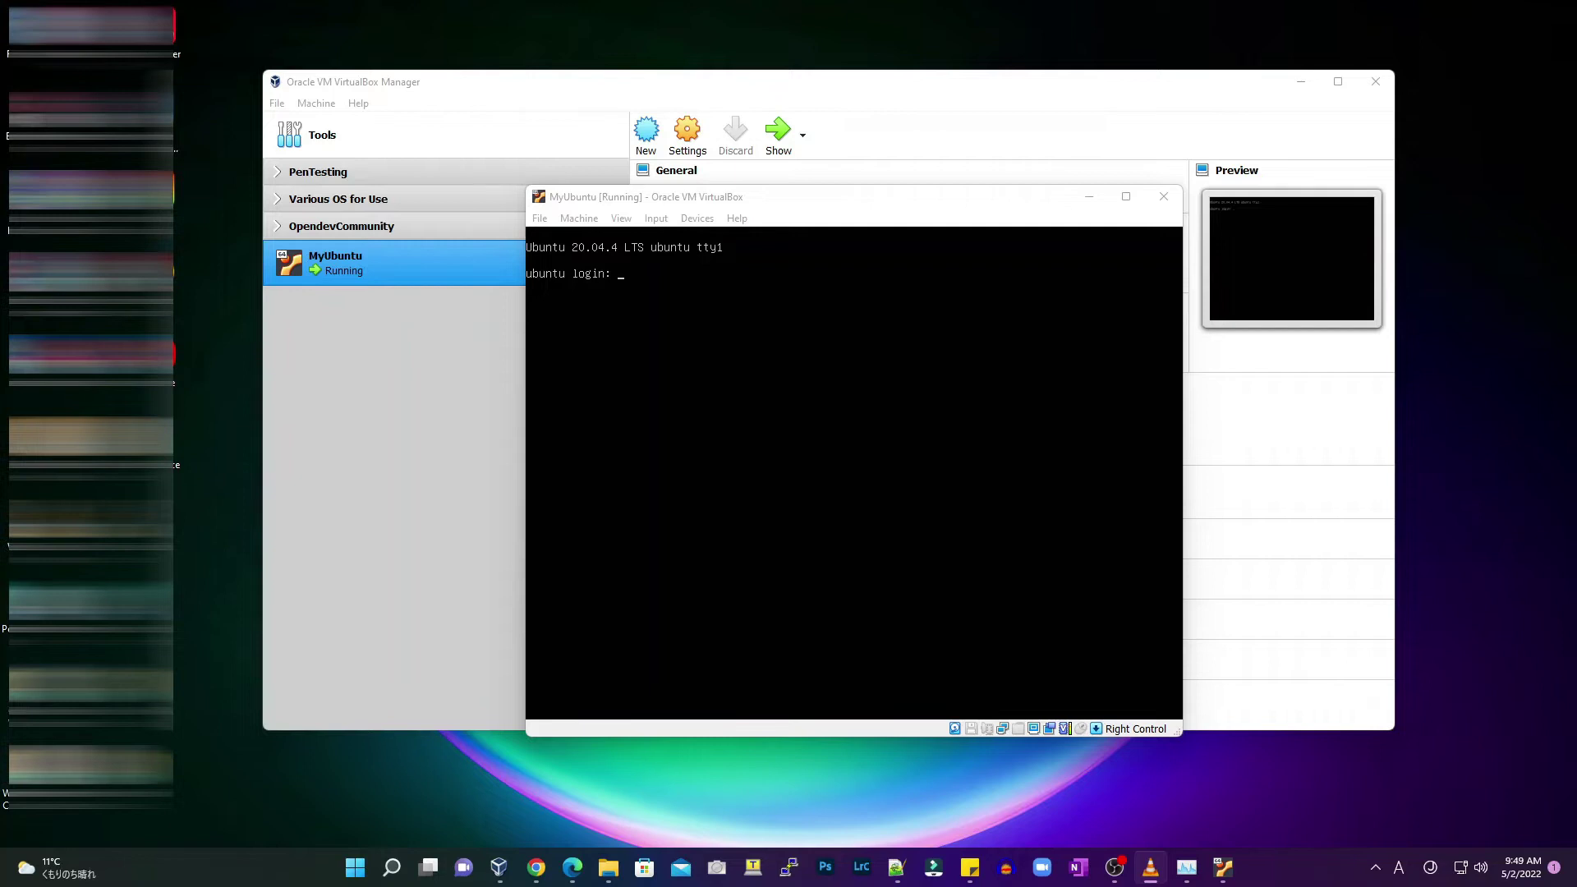
left_click(539, 218)
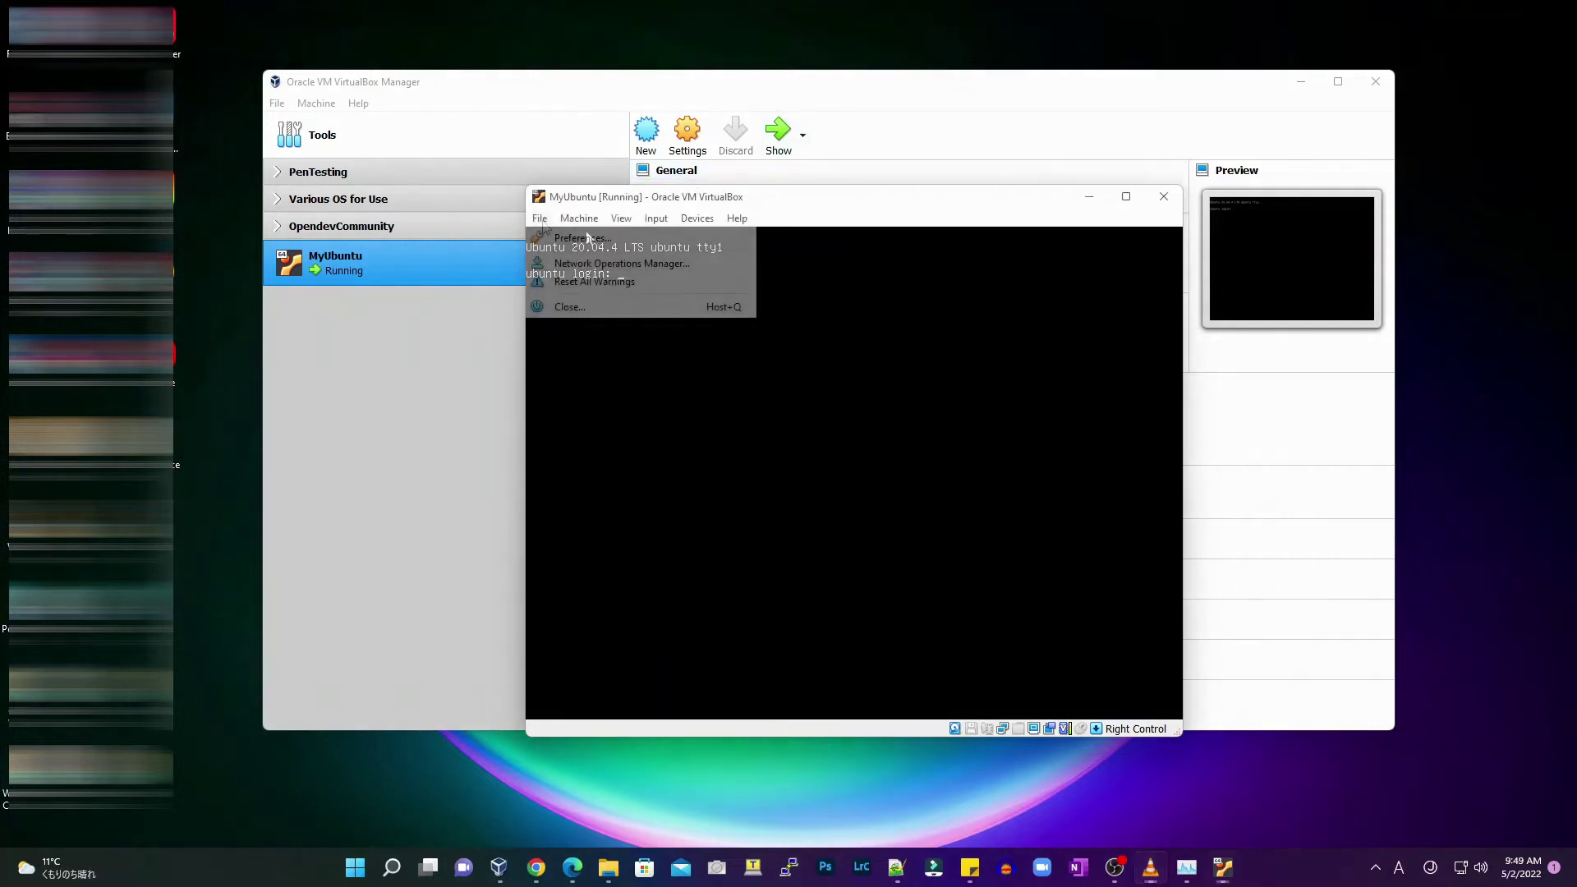
left_click(578, 309)
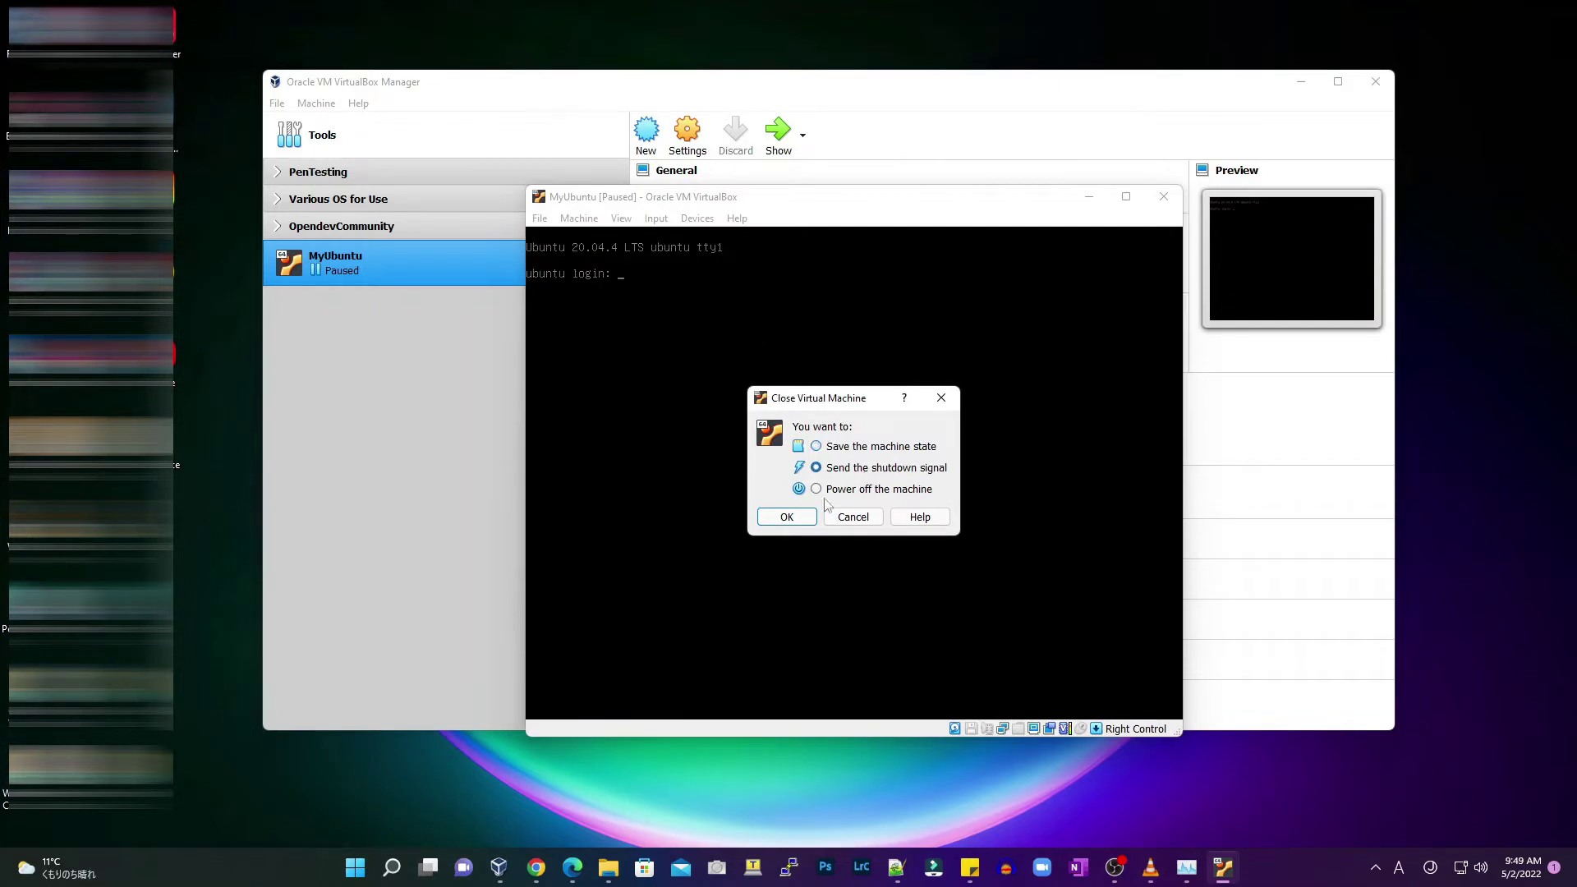
left_click(795, 517)
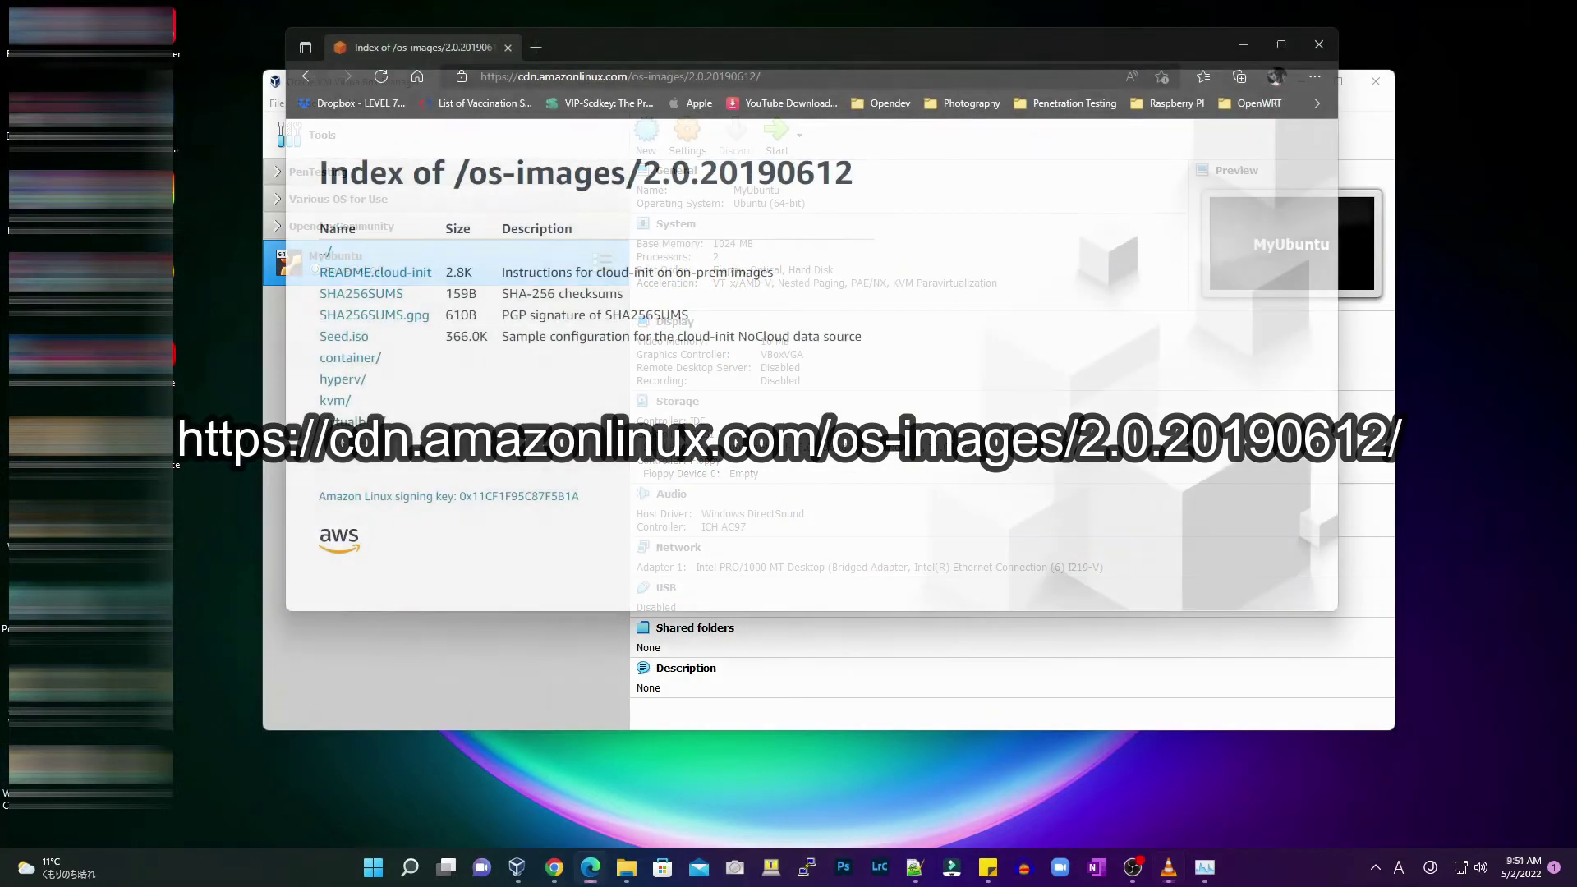
Download Seed.iso from the Amazon Linux os-images/2.0.20190612 index
left_click_drag(370, 338, 319, 337)
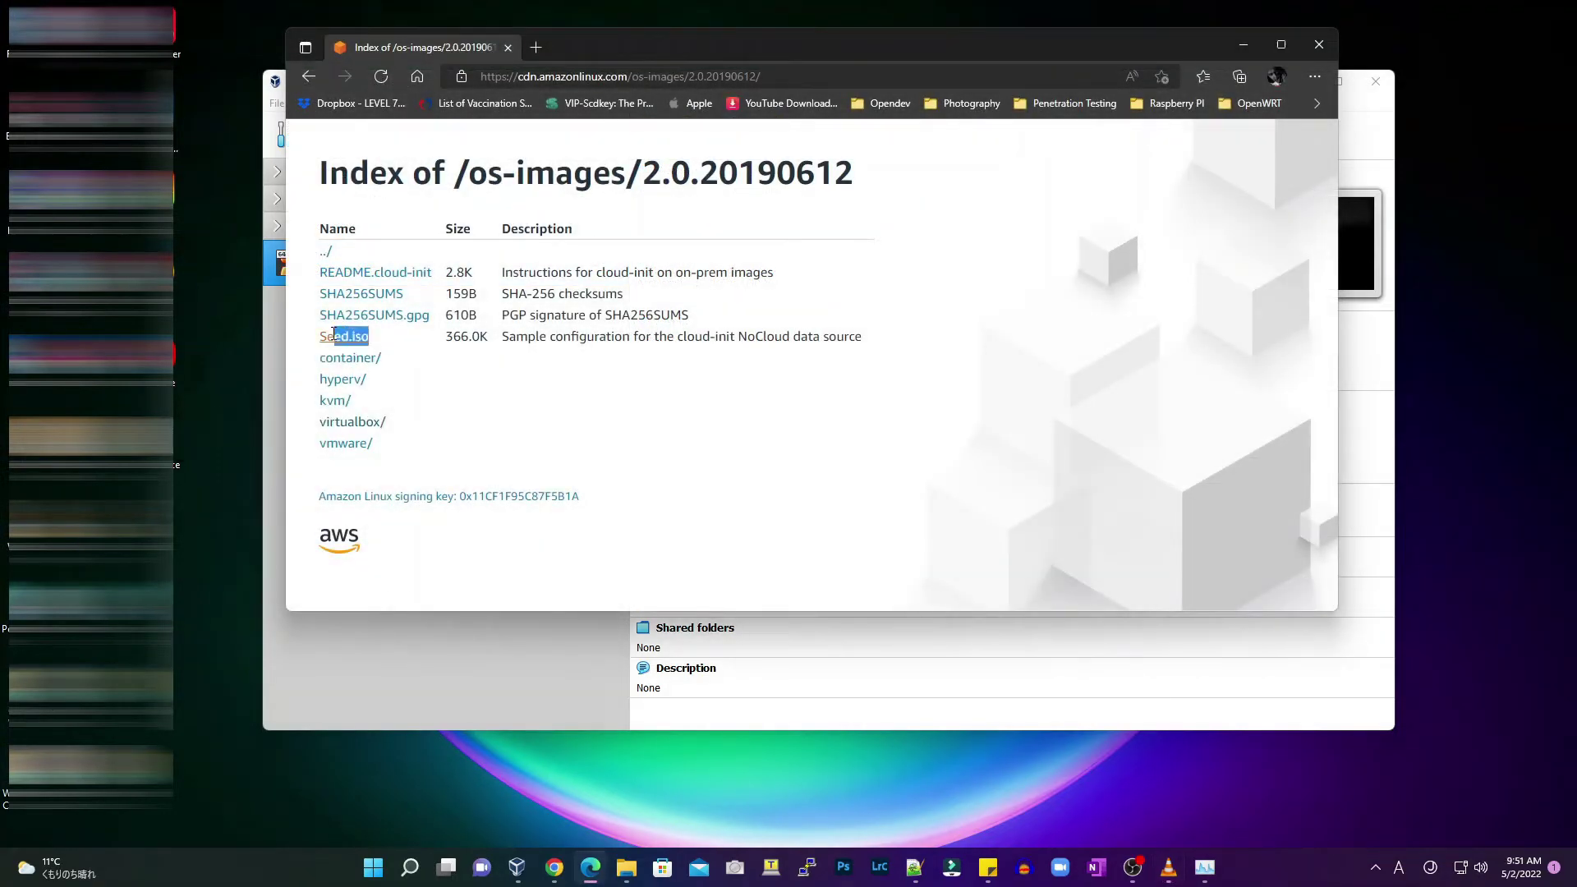
left_click(353, 341)
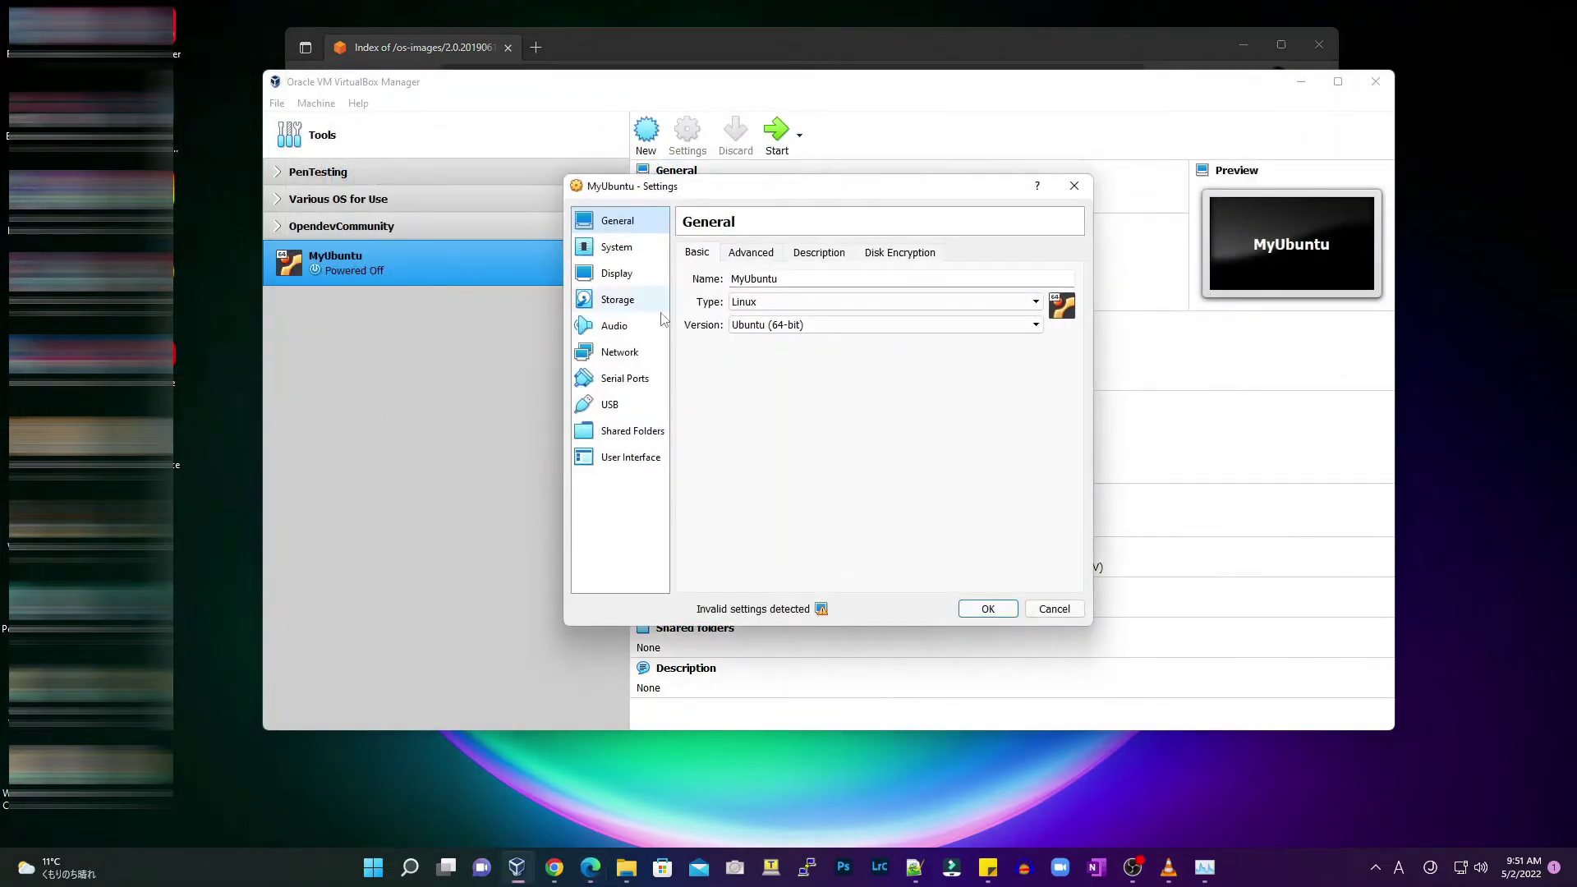
Add an IDE optical drive holding Seed.iso to MyUbuntu's storage and save the settings
left_click(614, 300)
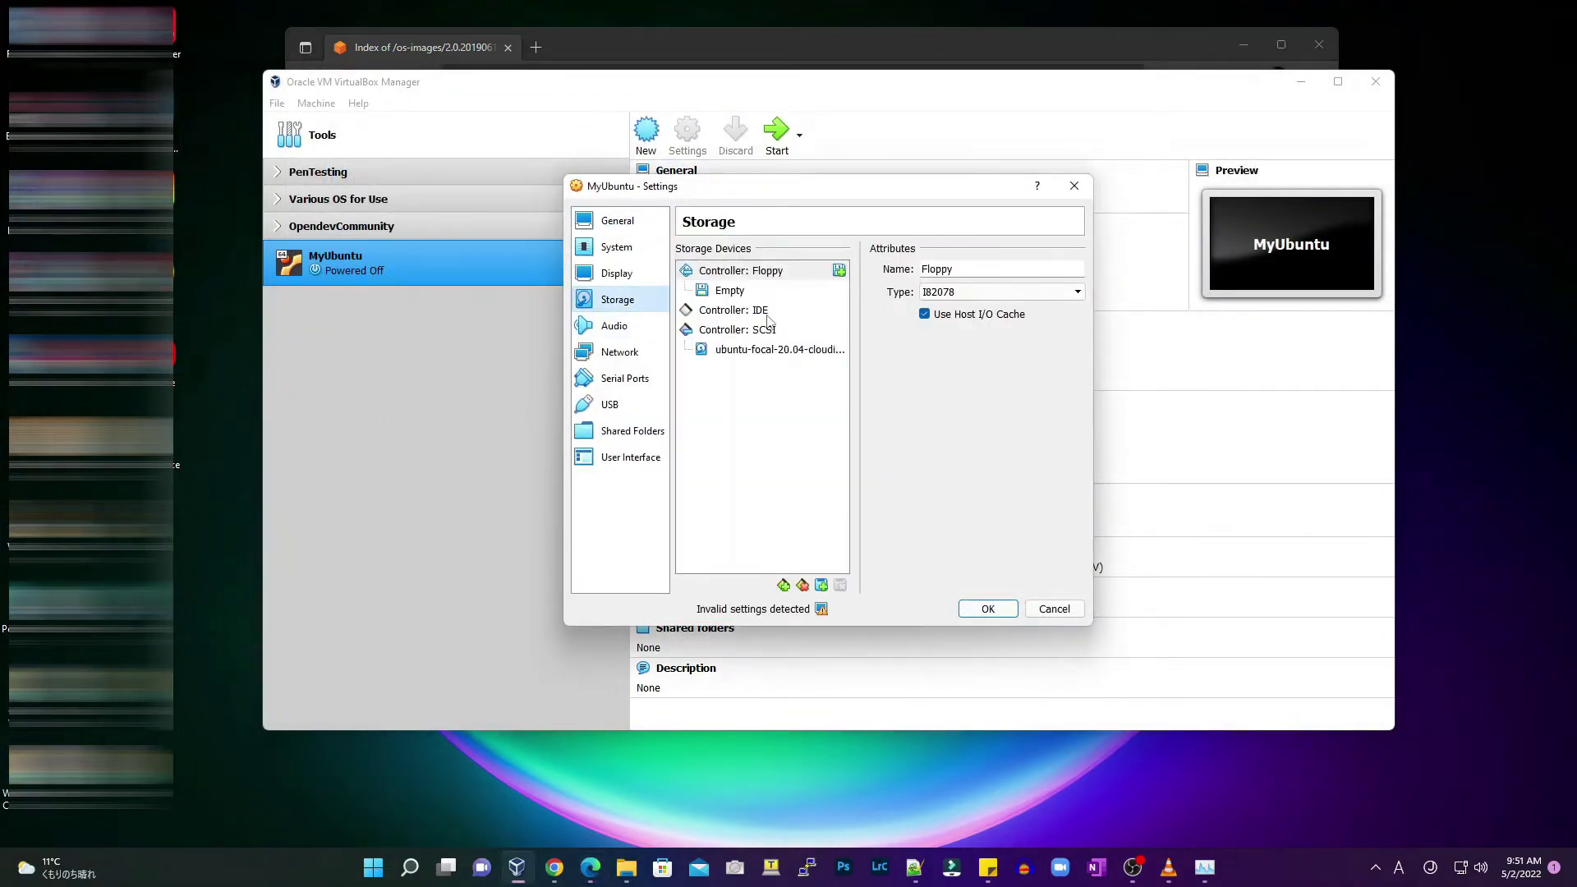
left_click(768, 312)
left_click(817, 311)
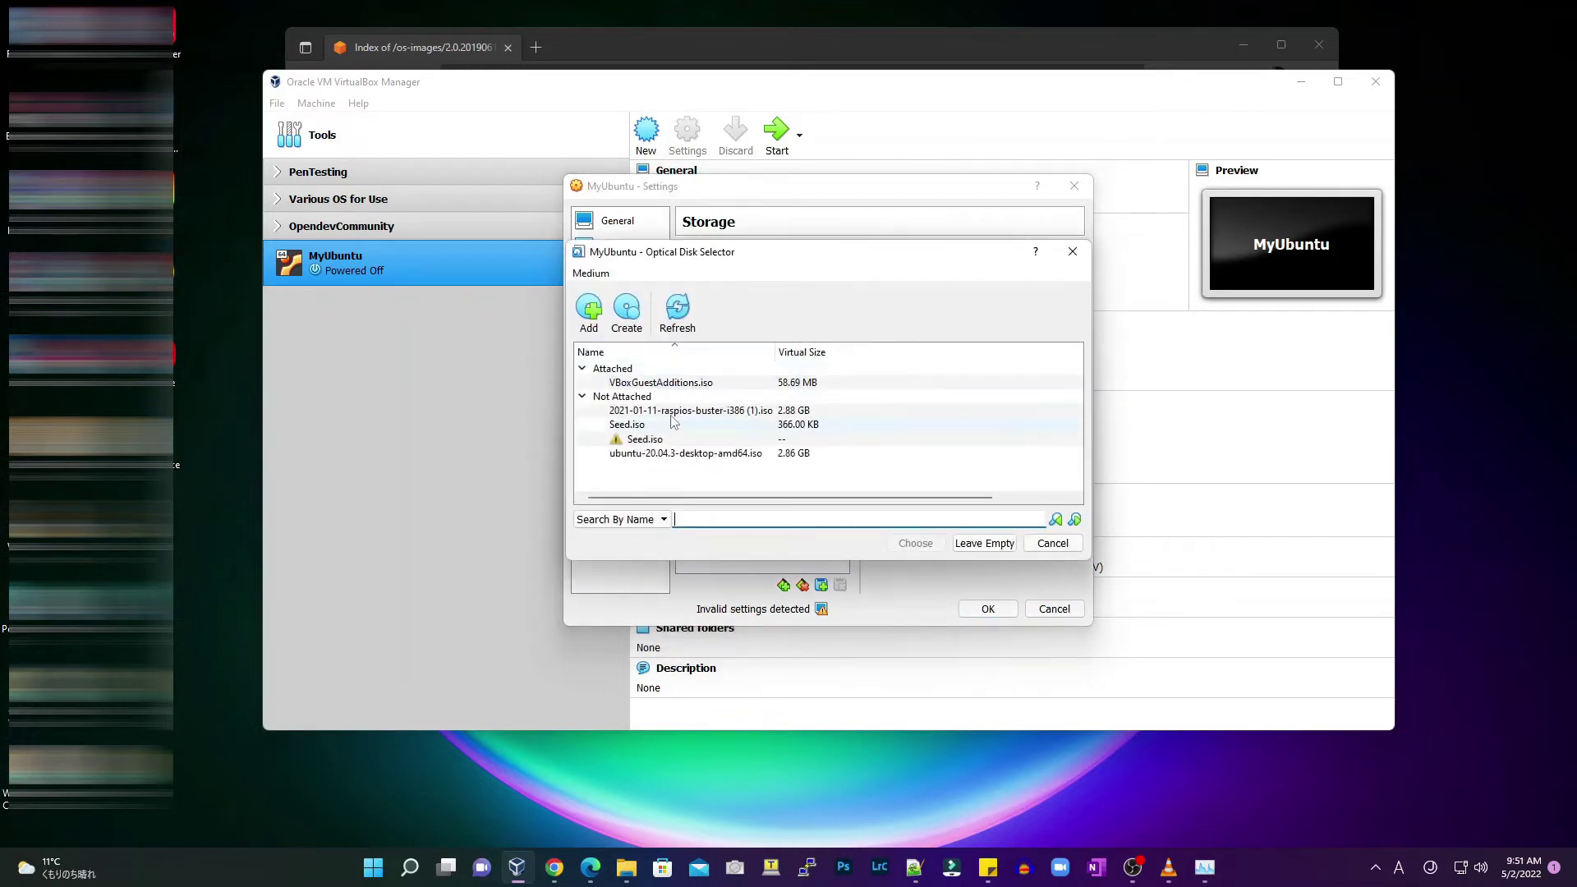
left_click(589, 310)
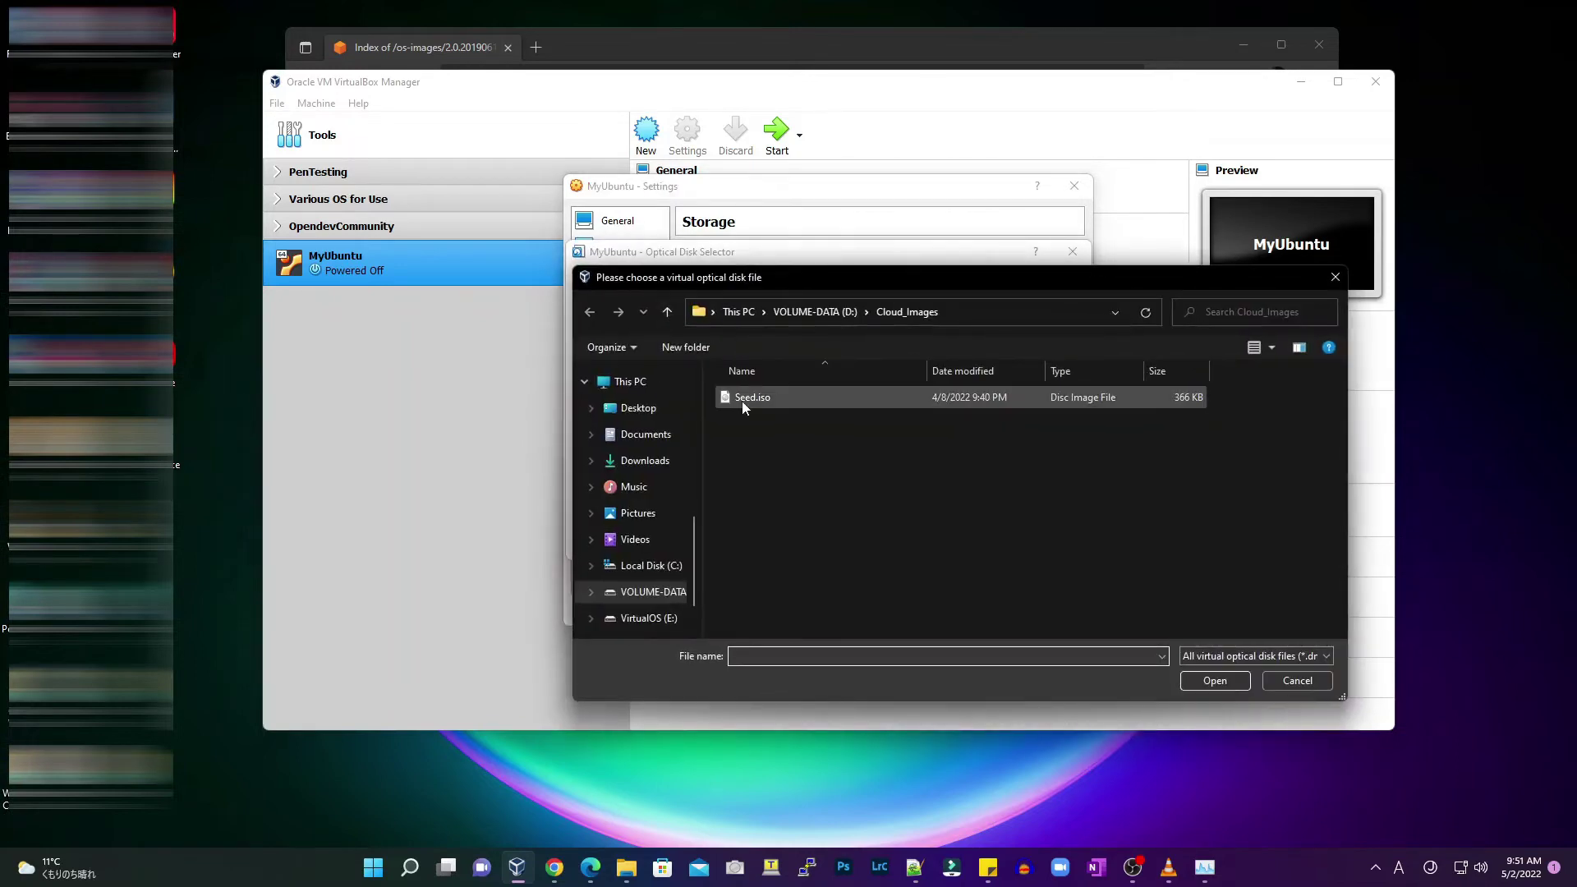
left_click(741, 401)
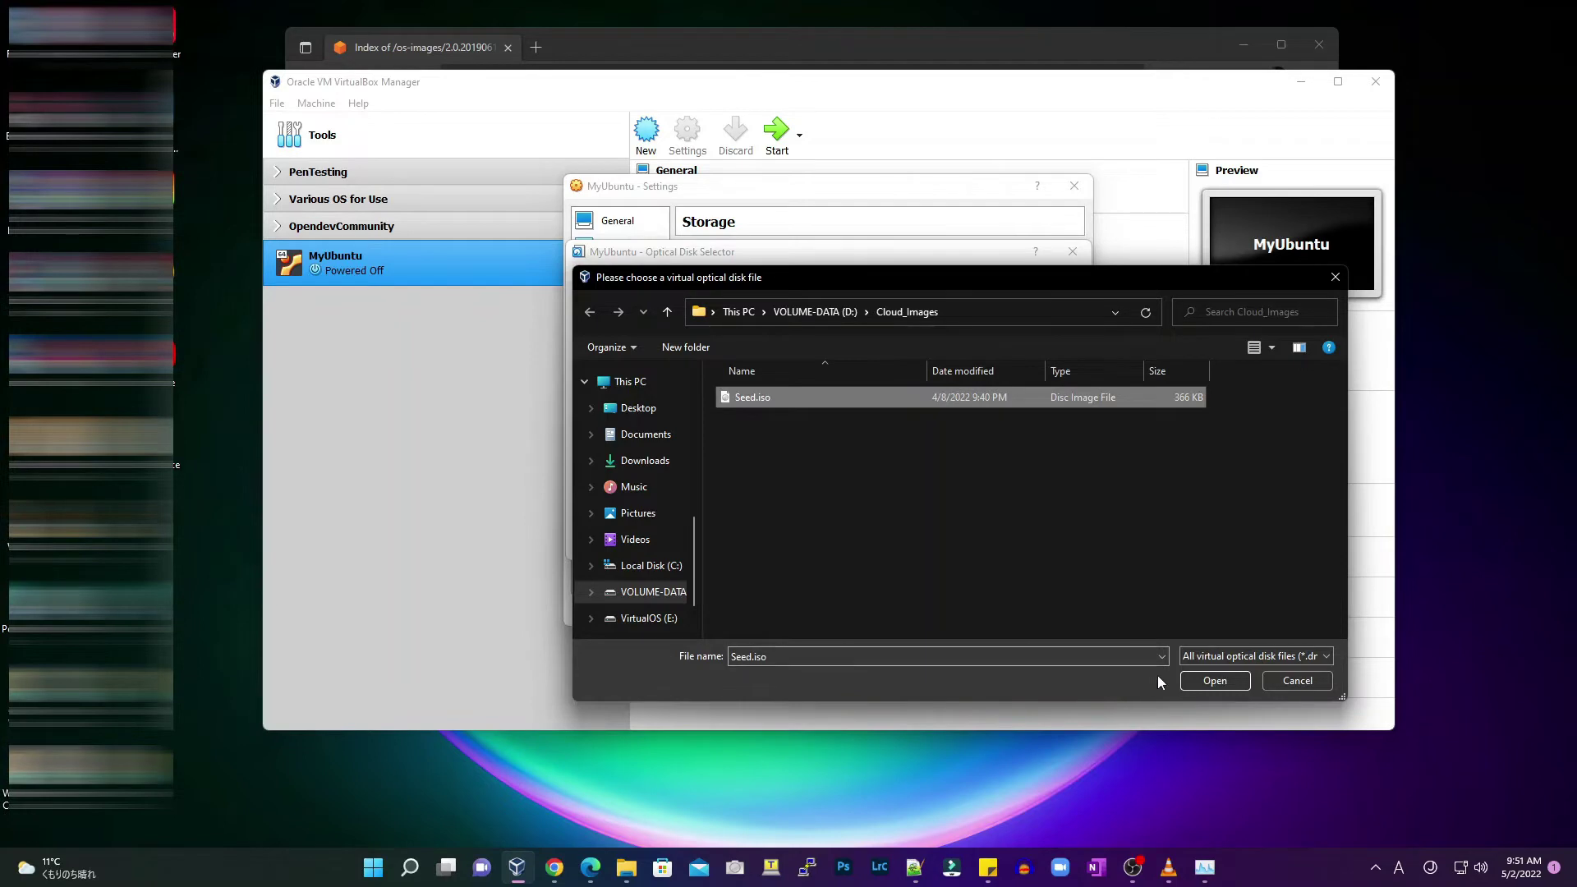
left_click(1191, 679)
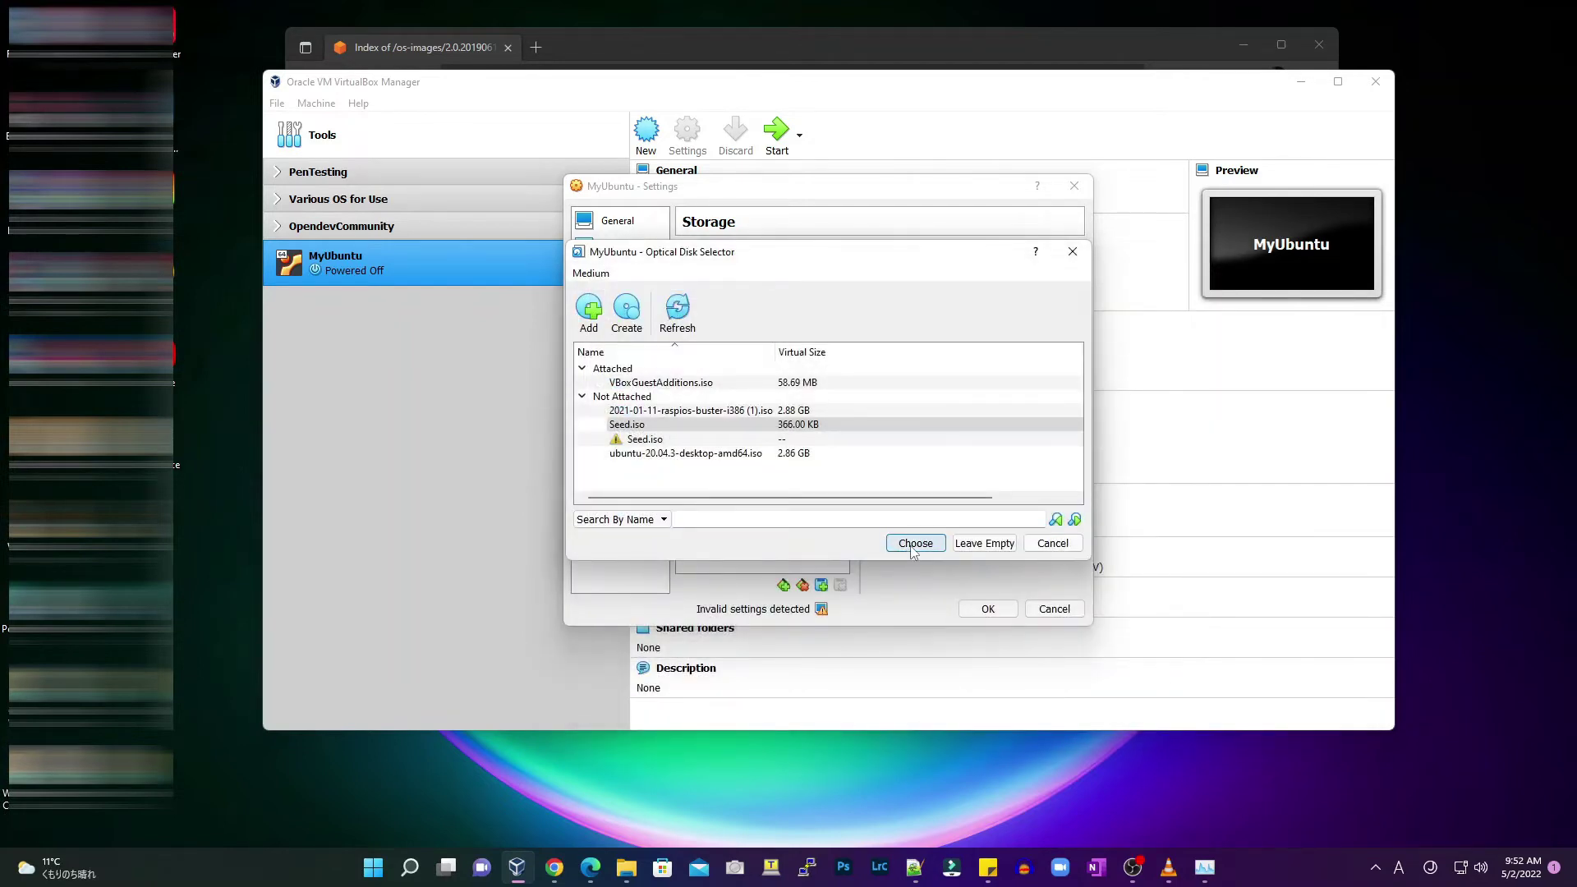
left_click(912, 545)
left_click(991, 609)
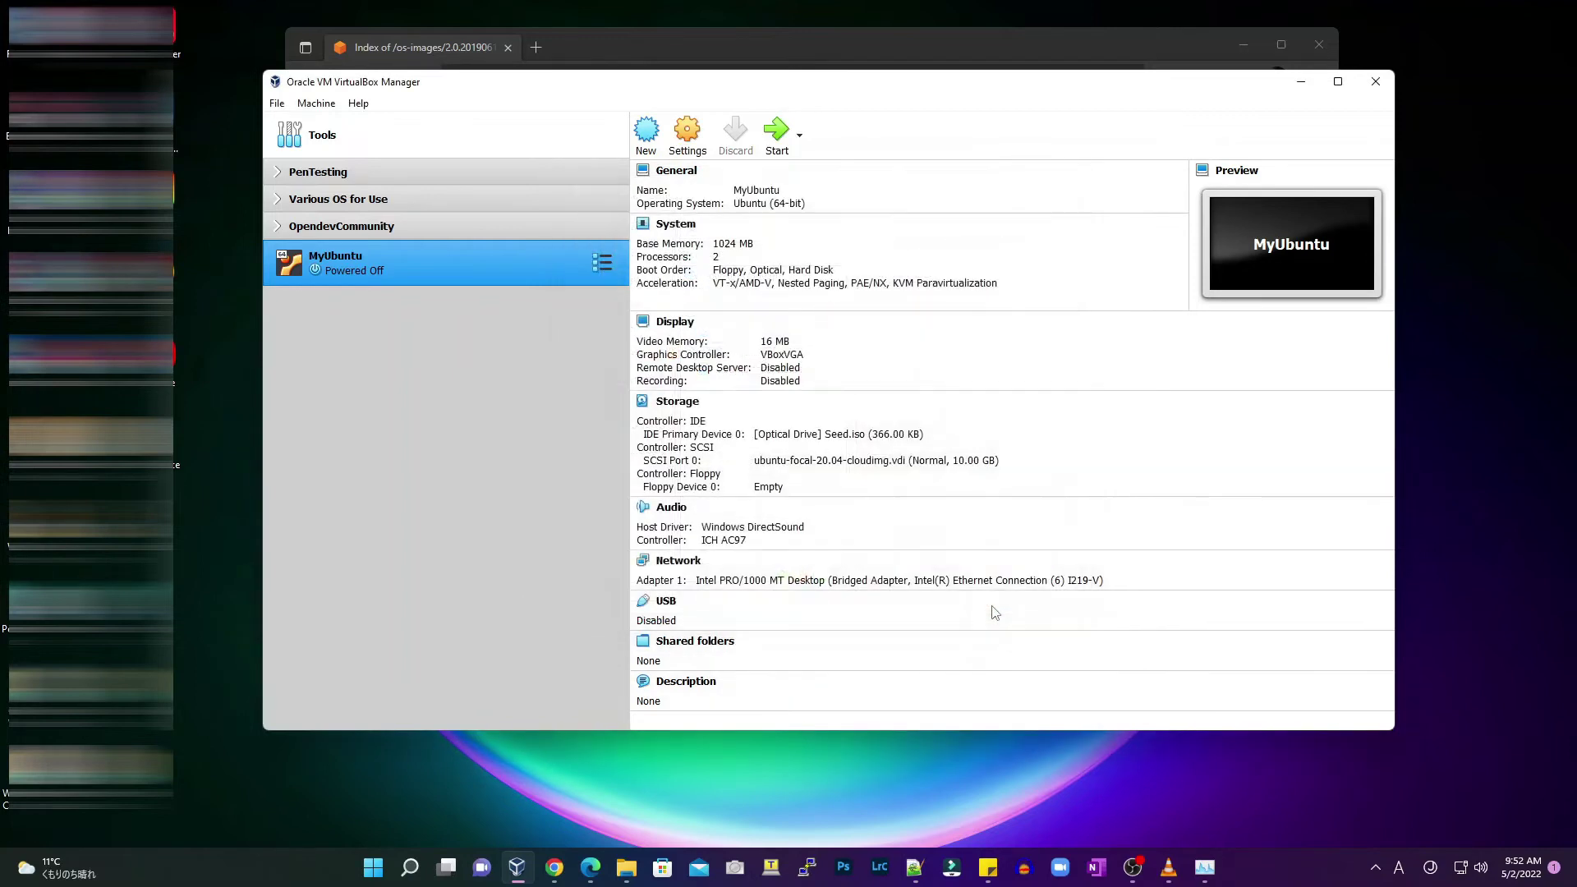
Start MyUbuntu and log in with the default user account and its password
left_click(780, 139)
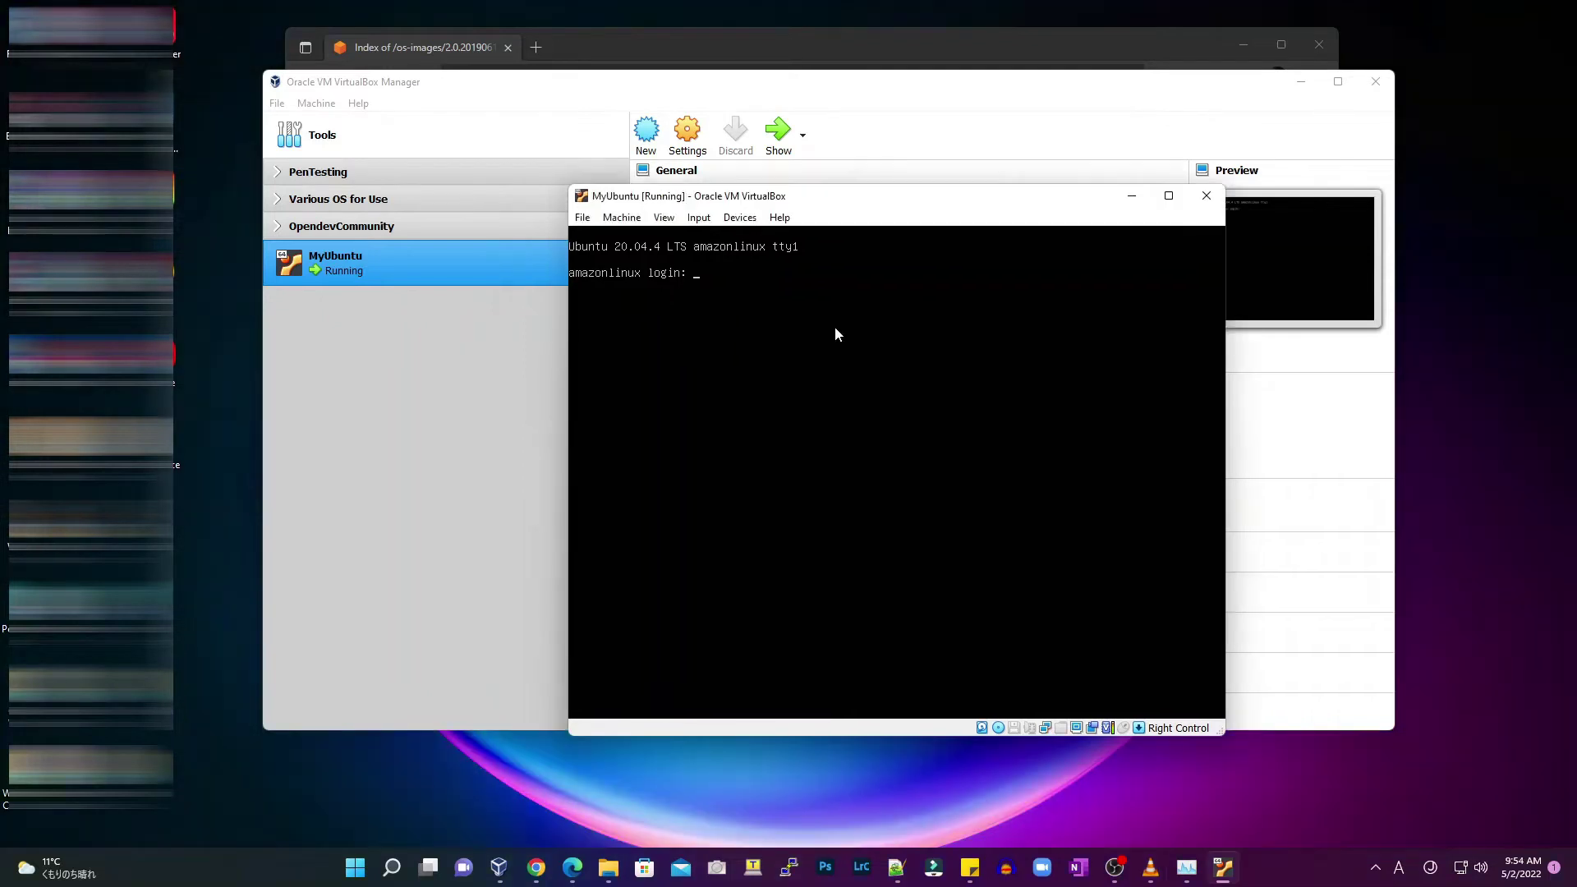
type("user1")
key("Return")
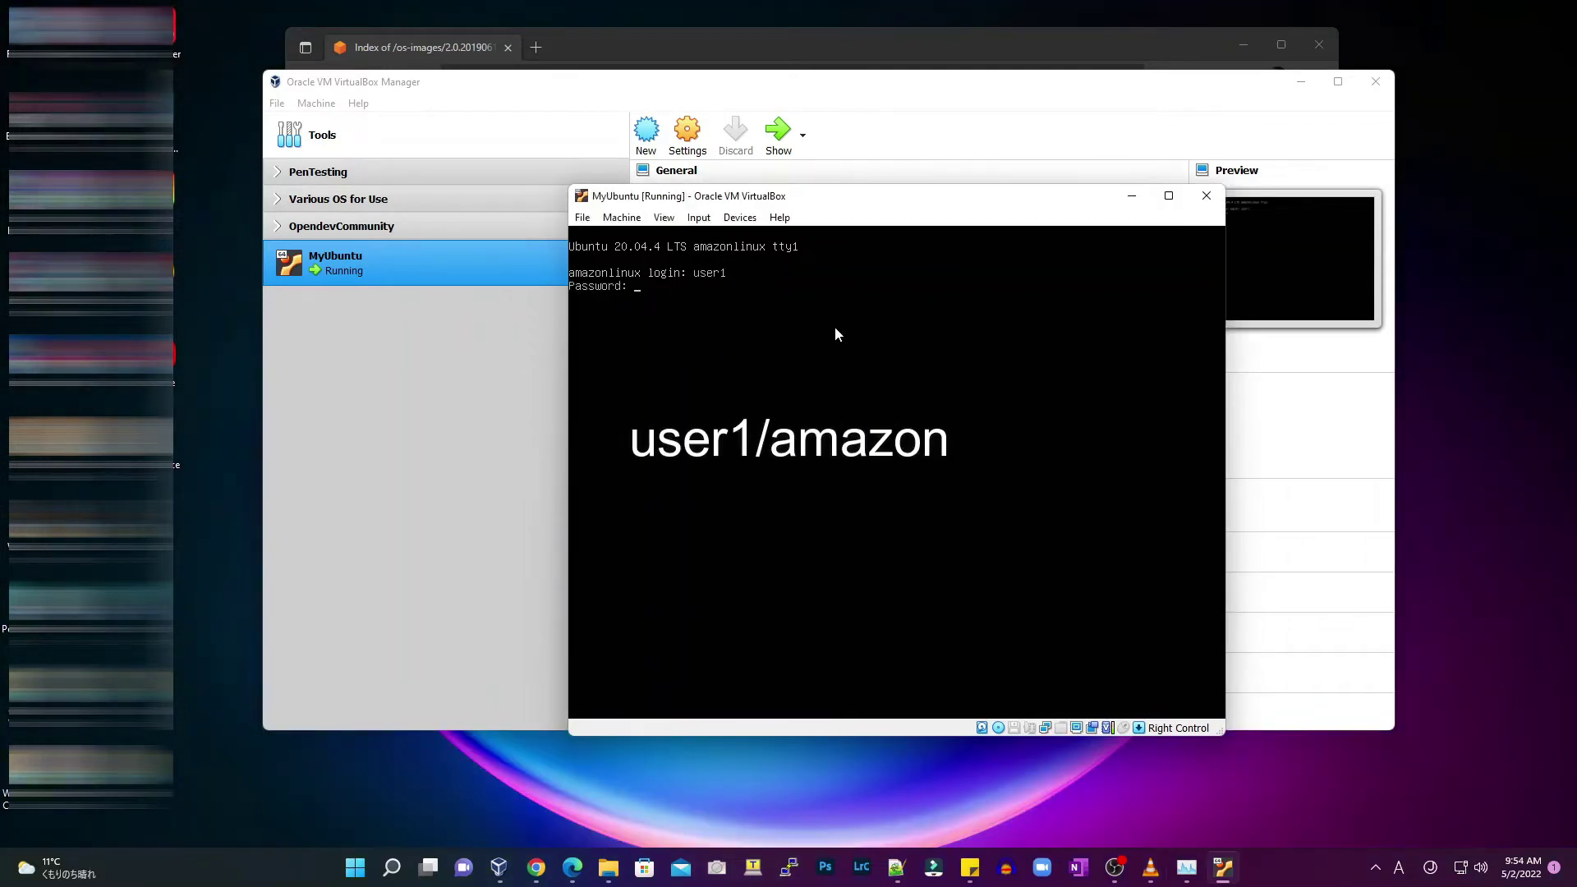
type("amazon")
key("Return")
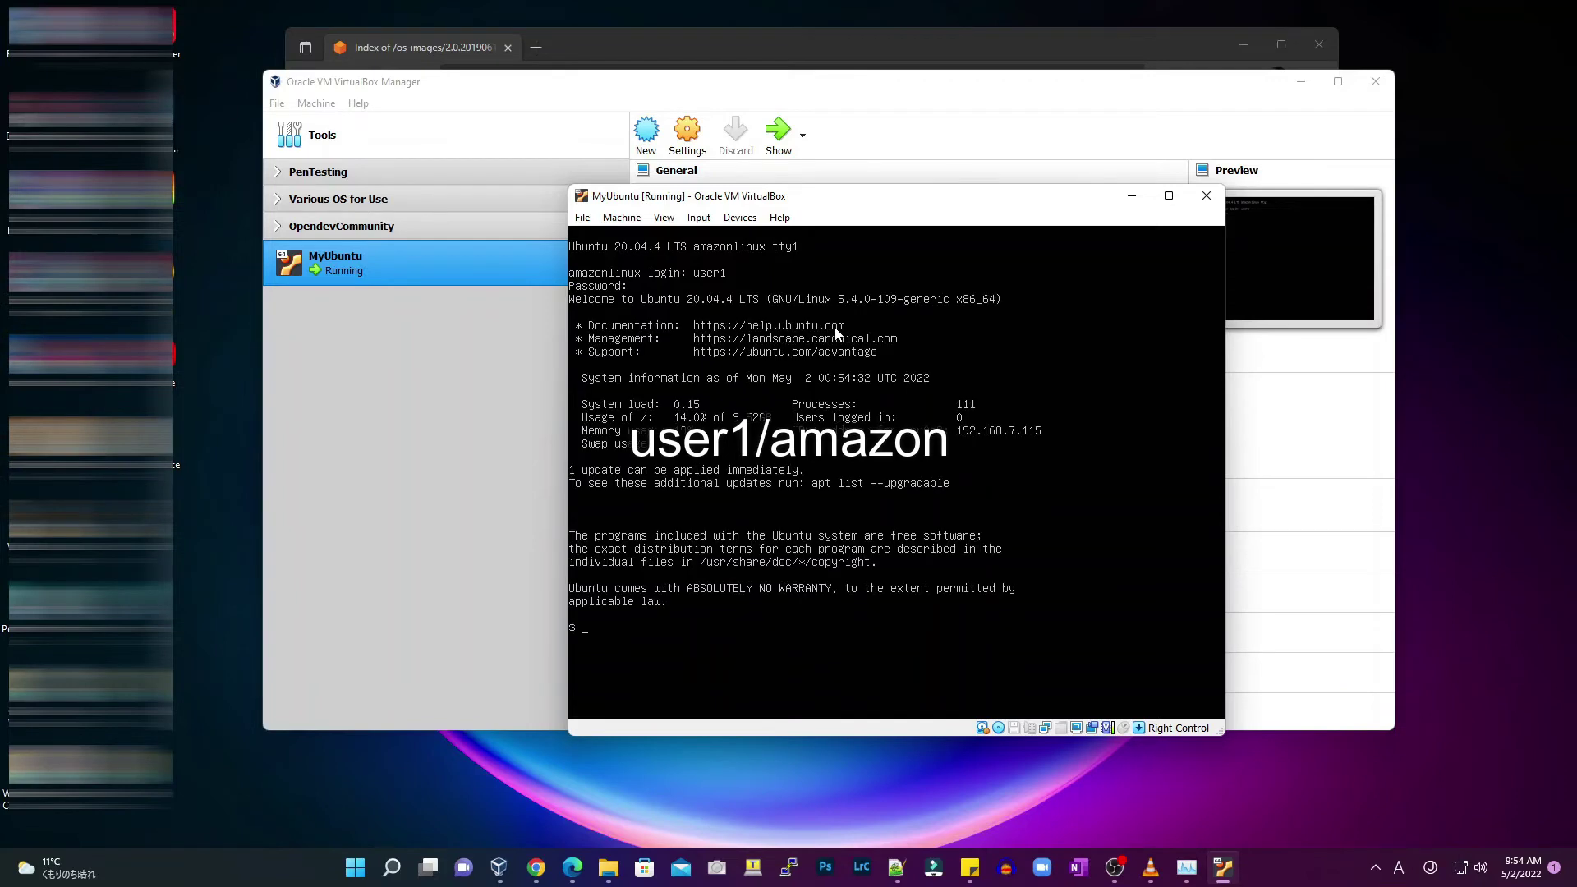
Set a new root password with sudo su - and passwd, then exit back to the login prompt
type("sudo su -")
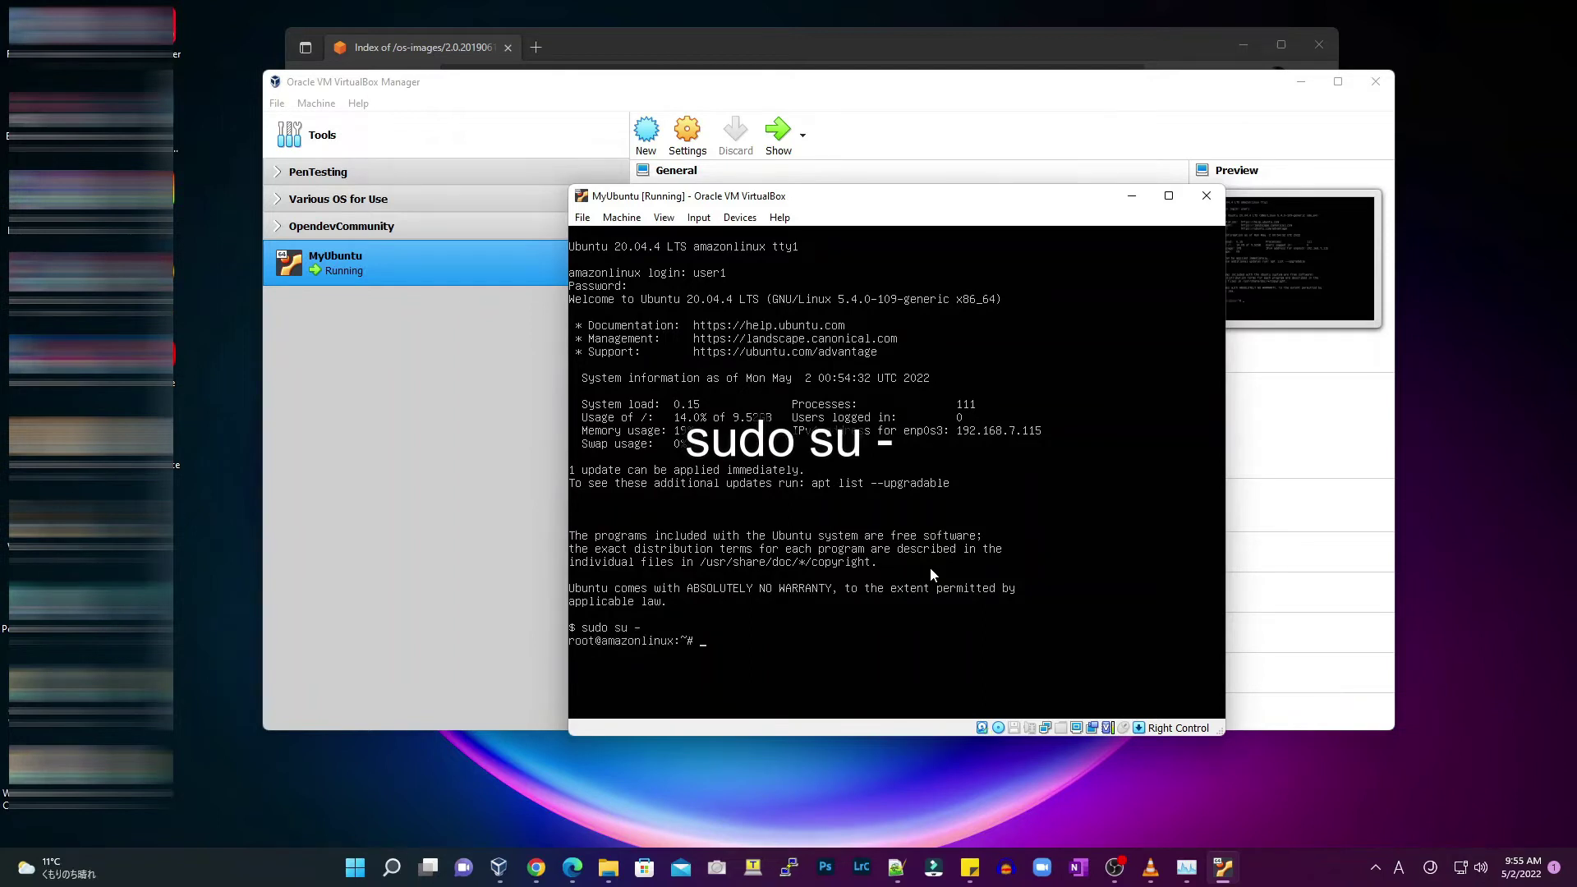
type("passwd")
key("Return")
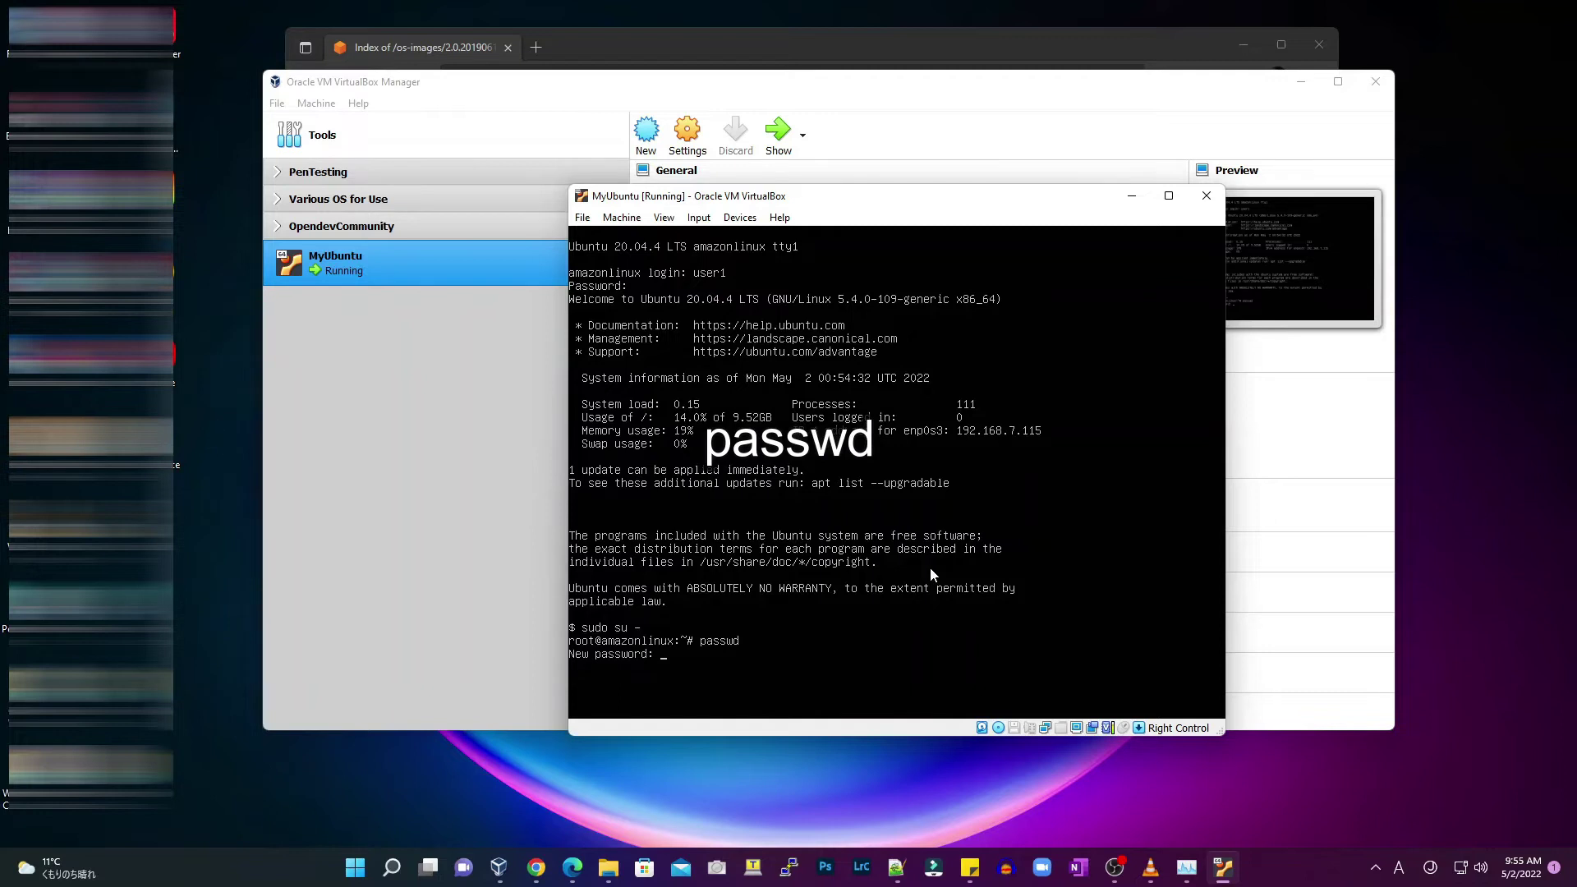
key("Return")
key("Return")
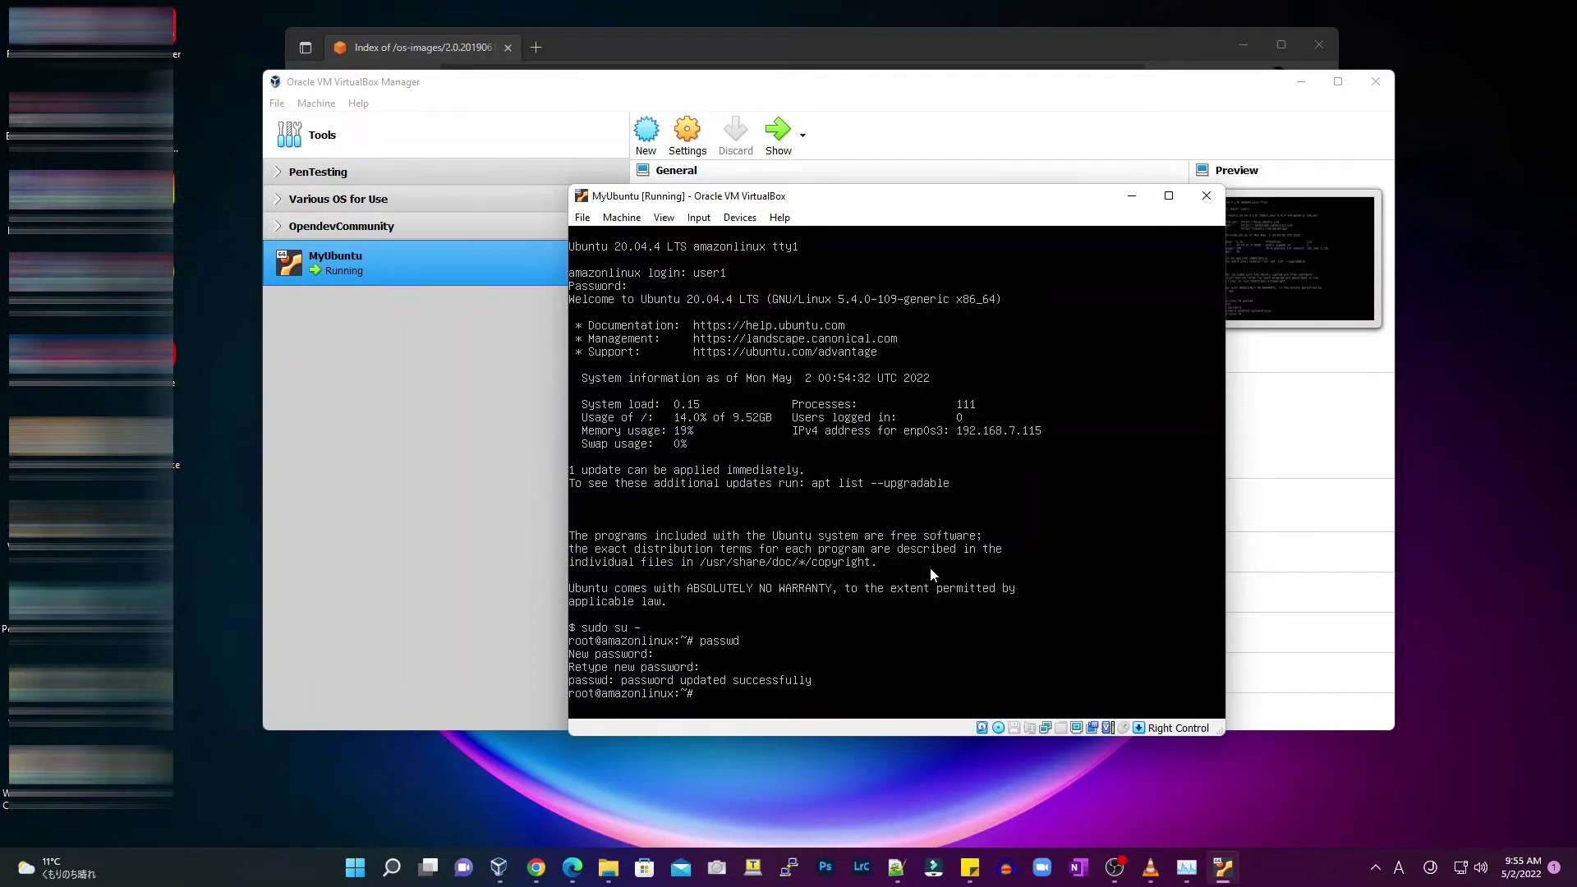
type("exit")
key("Return")
type("exit")
key("Return")
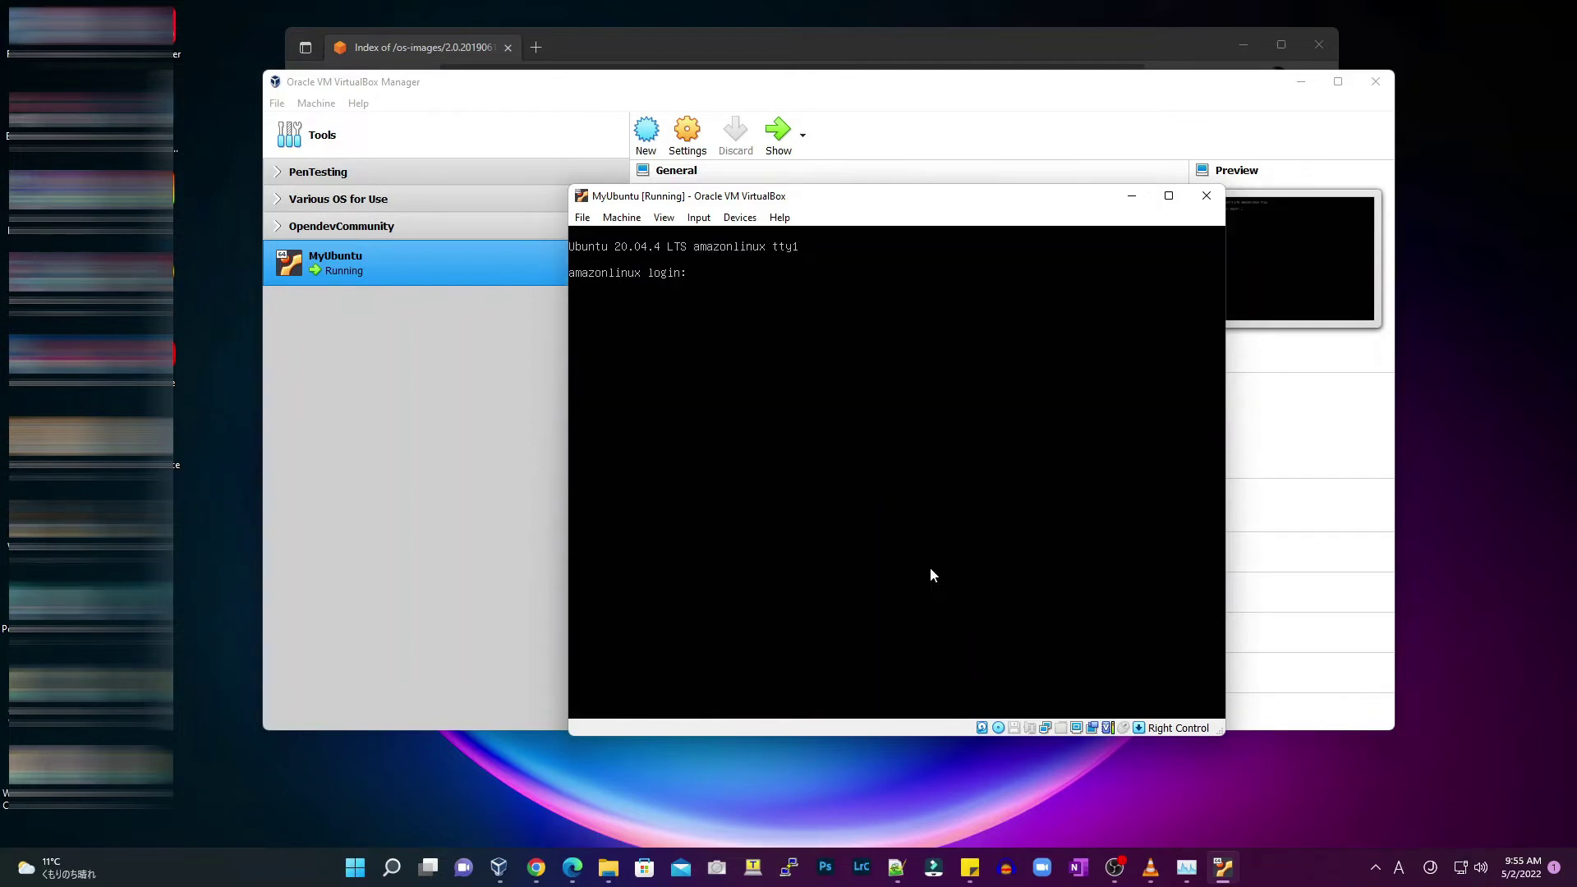
Log in as root, set static hostname MyUbuntuServer, and enter shutdown -h now
type("root")
key("Return")
key("Return")
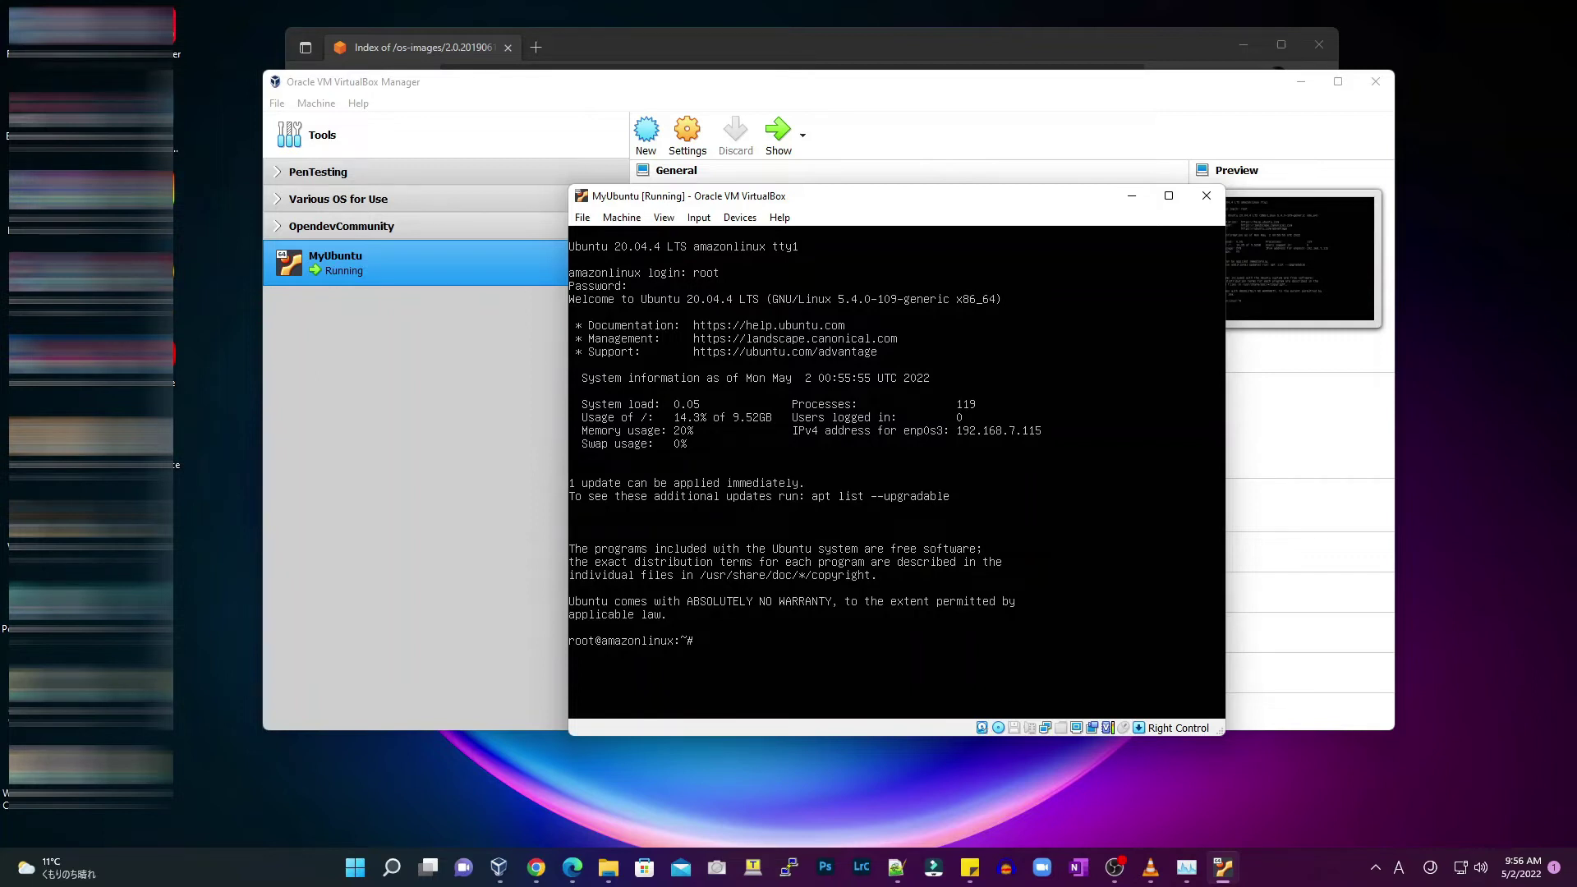
type("ho")
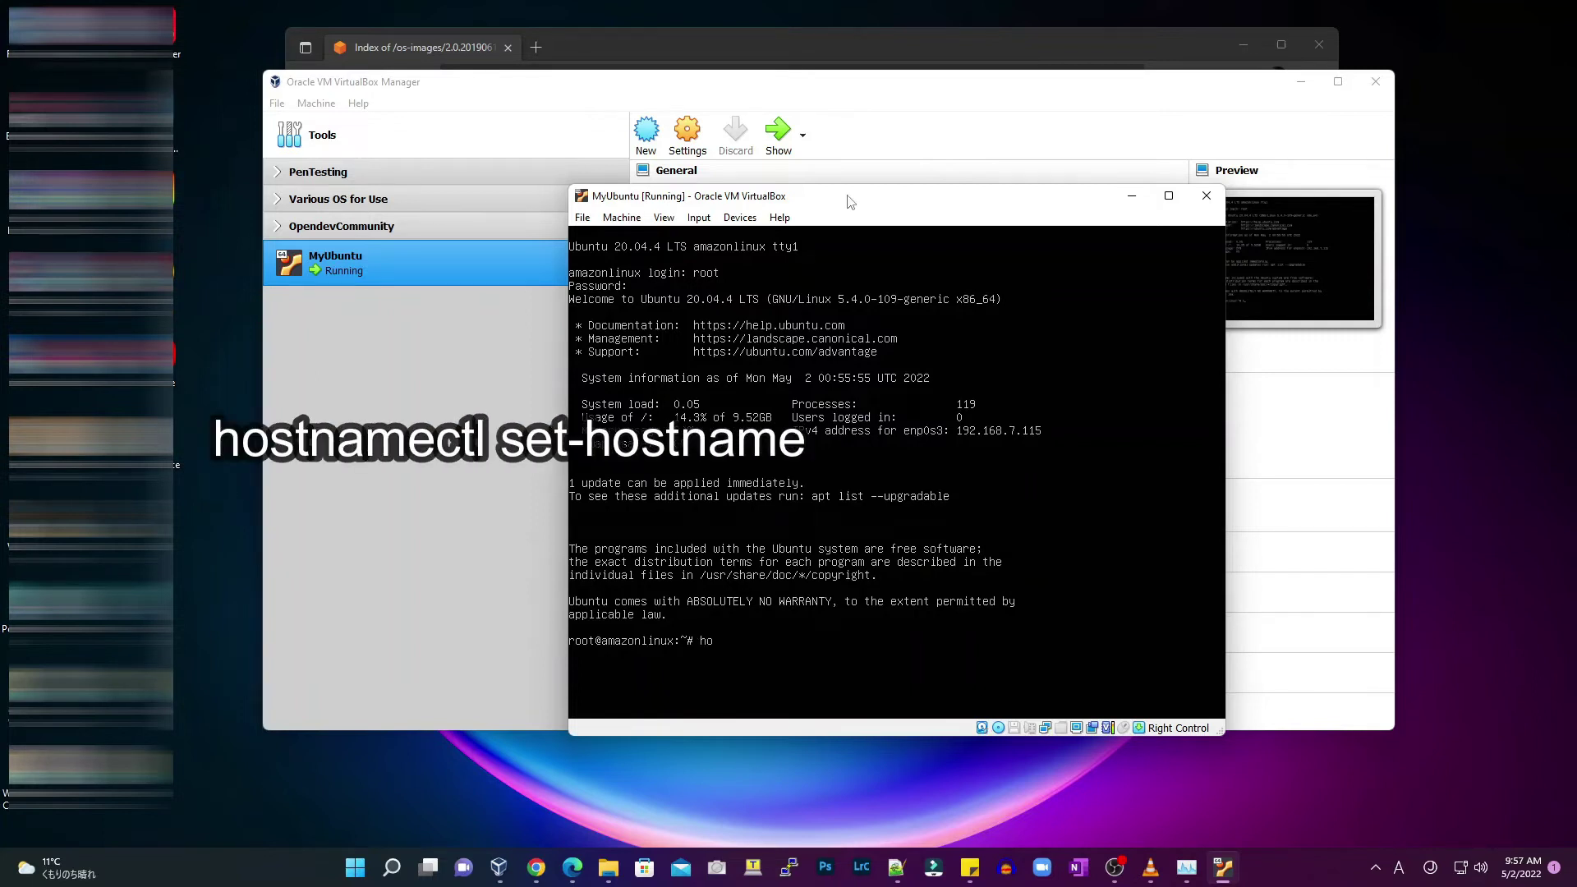
type("stnamectl")
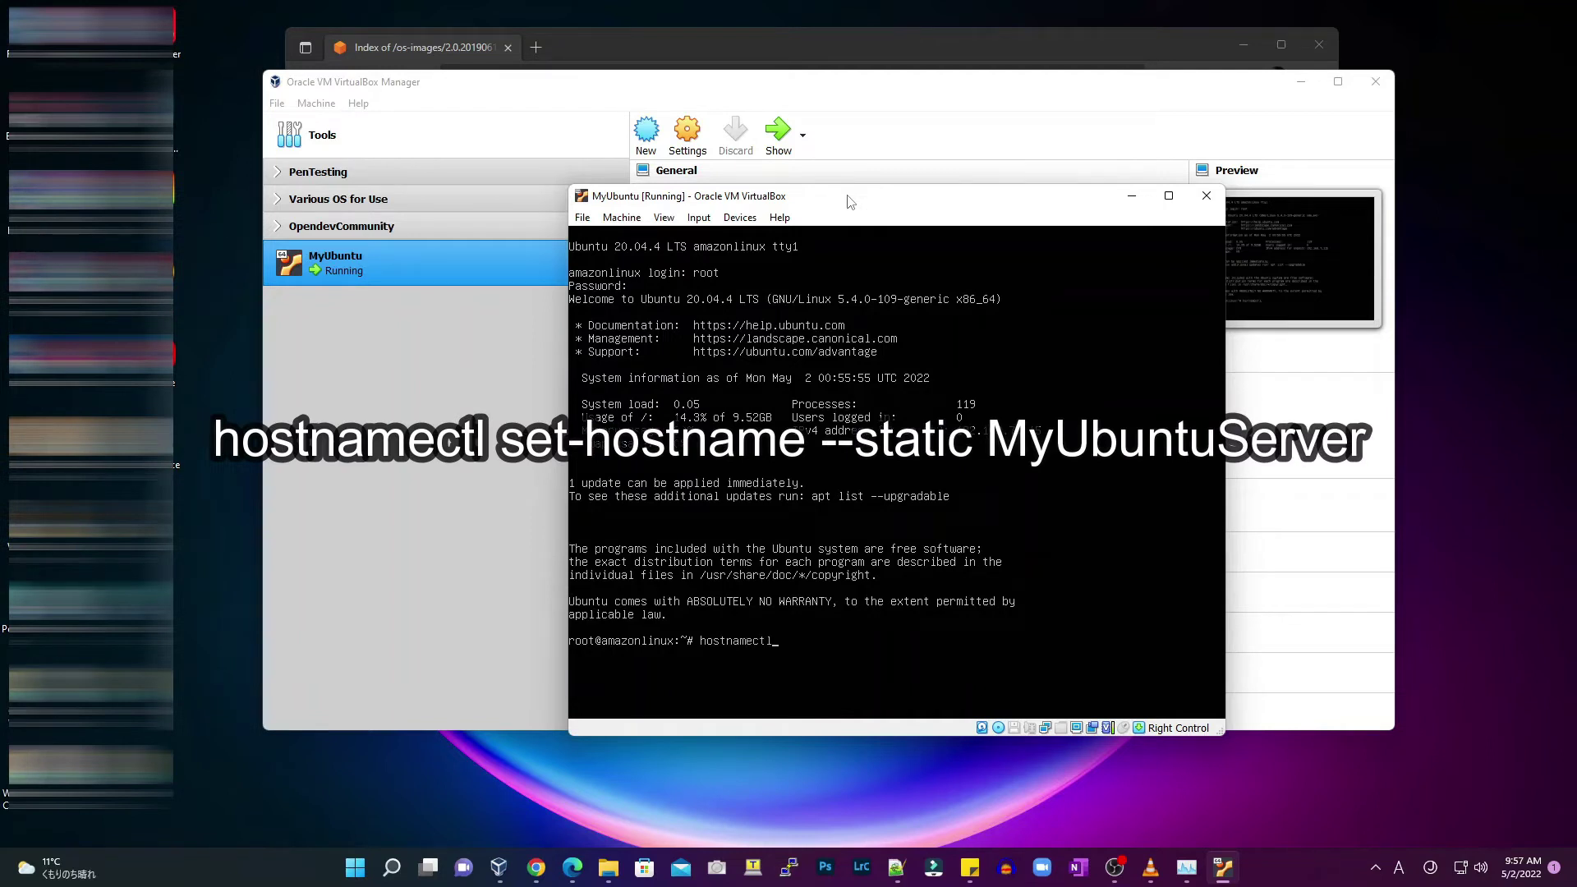
type(" set-hostname --static MyUbuntuS")
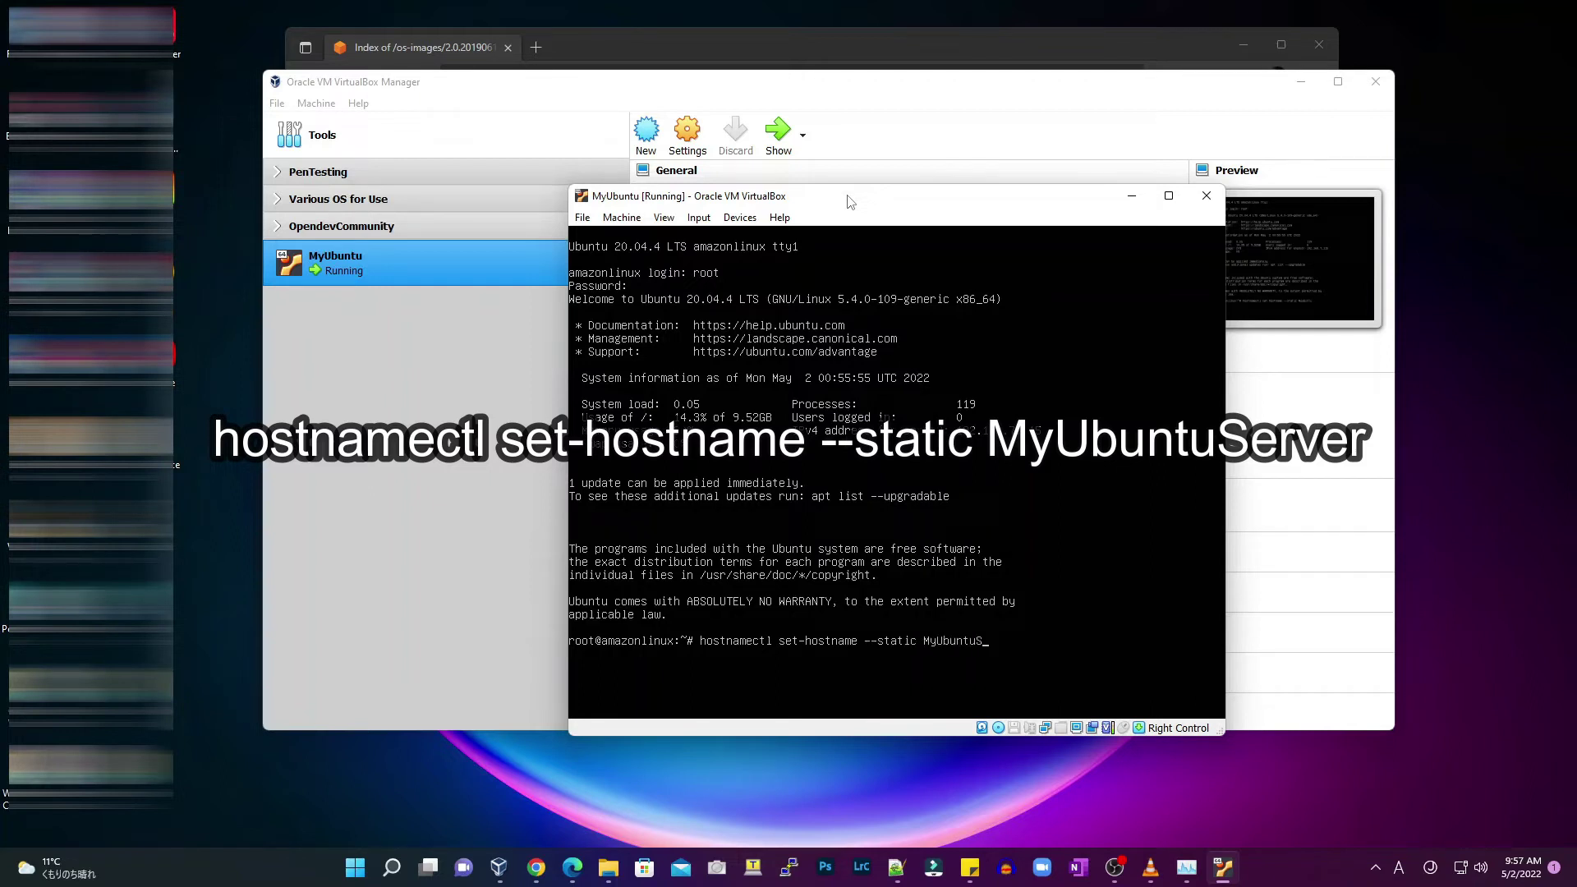
type("erver")
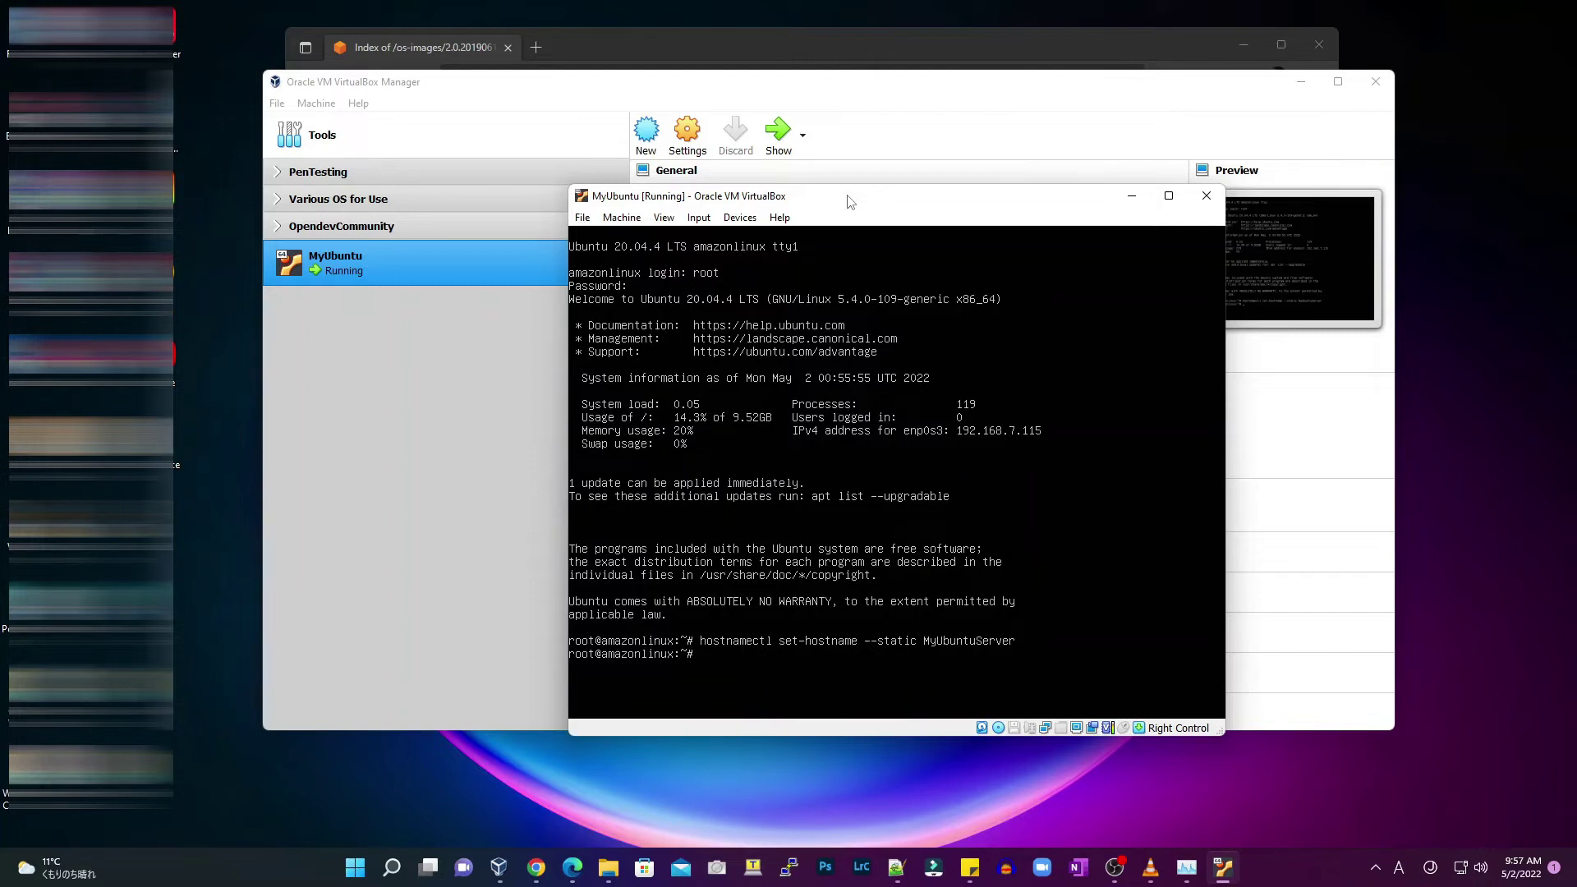
type("shutdown -h now")
Shut the VM down and check MyUbuntu's network adapter settings
key("Return")
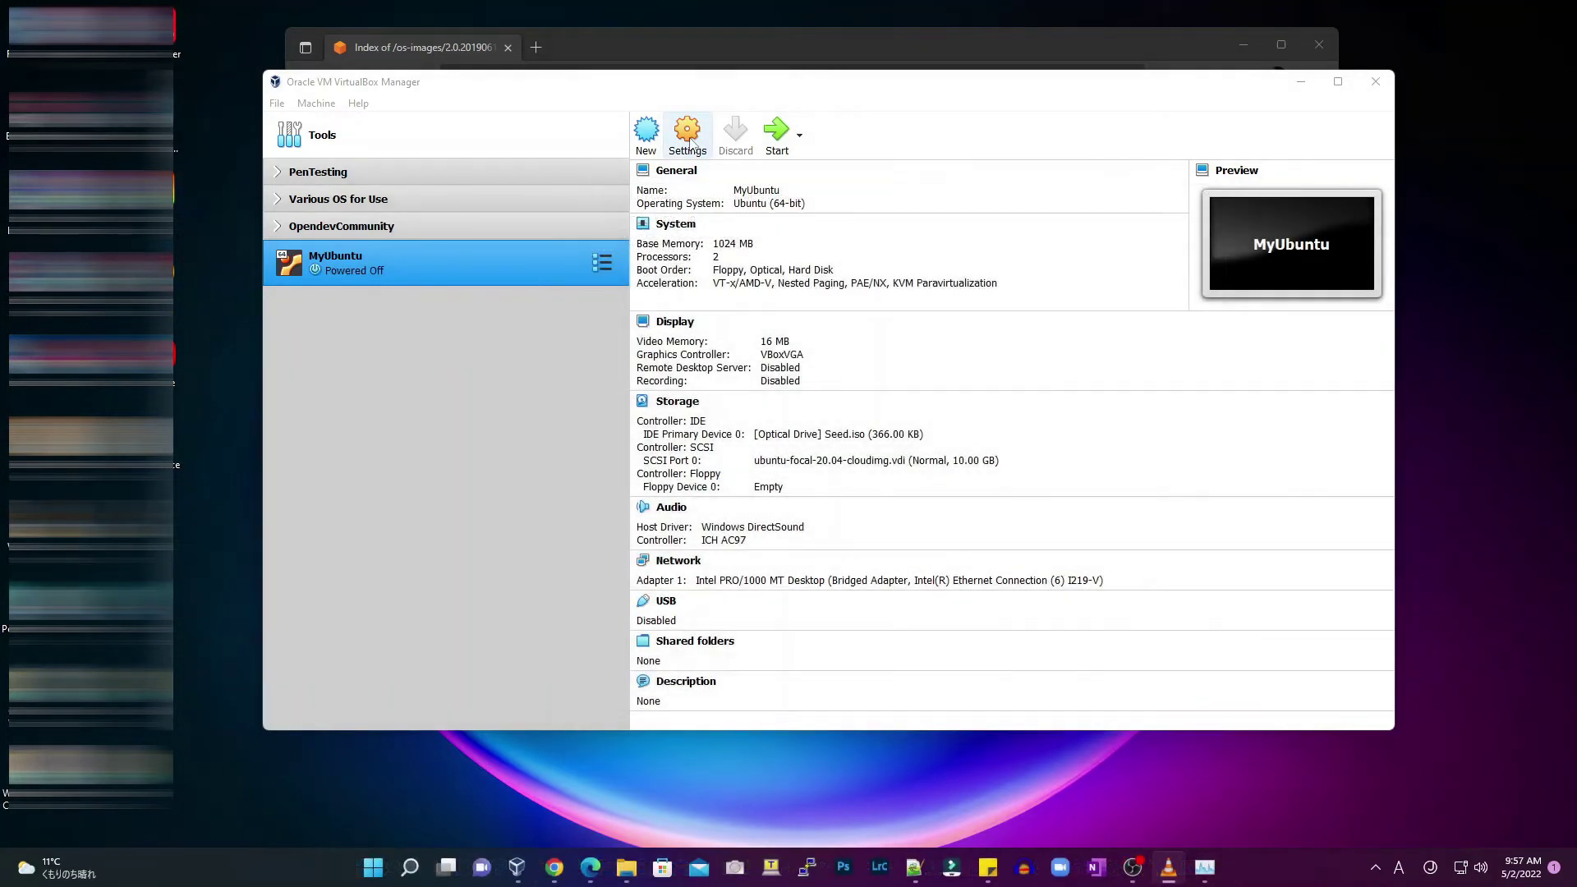
left_click(689, 143)
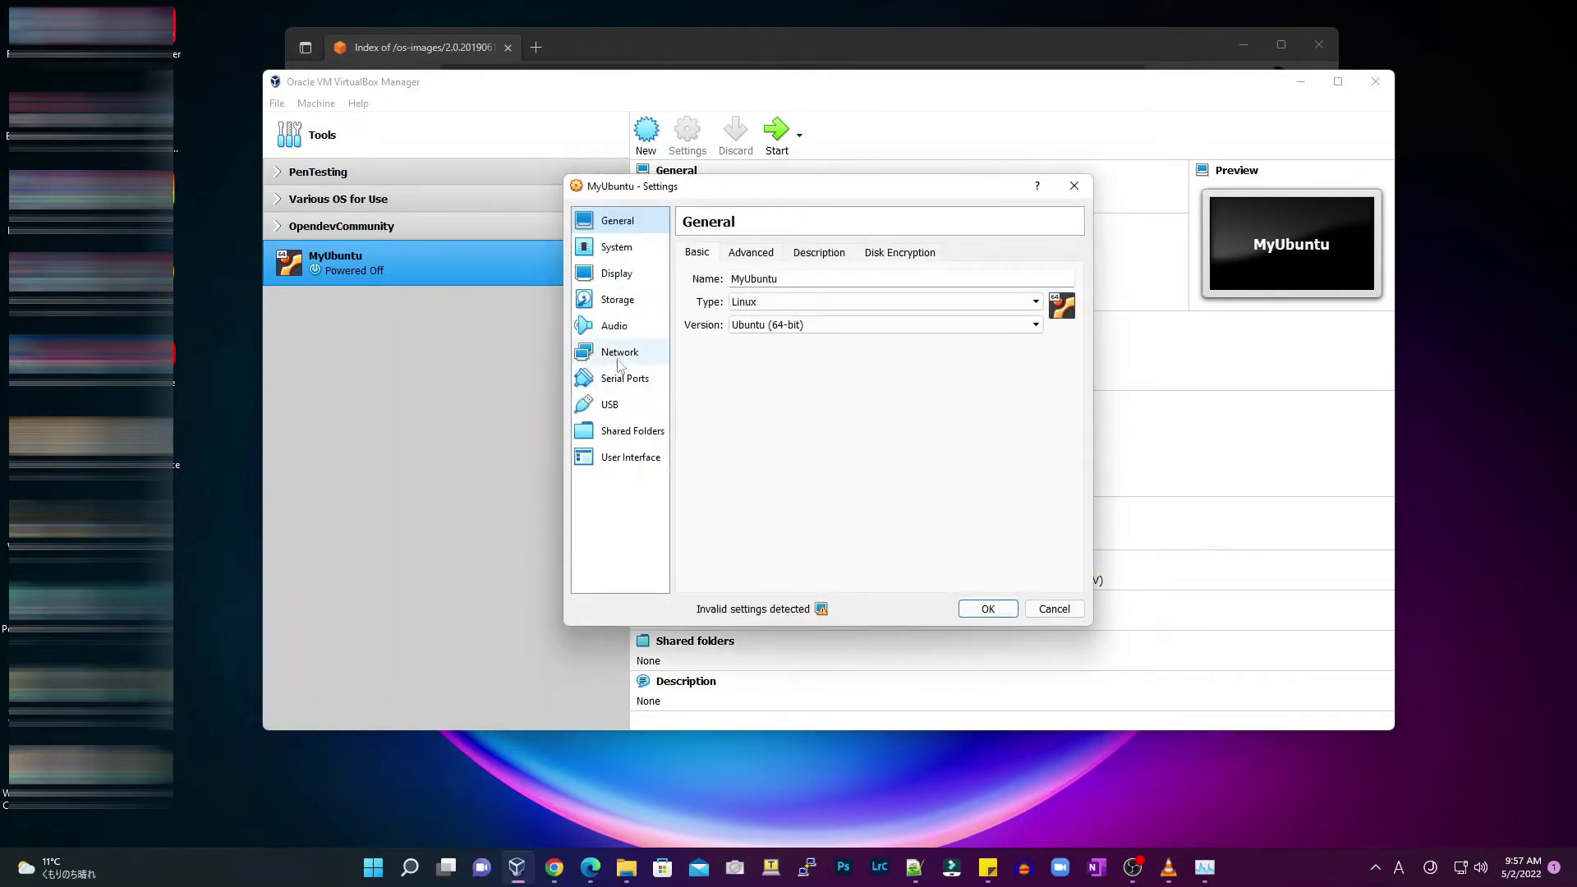
left_click(619, 352)
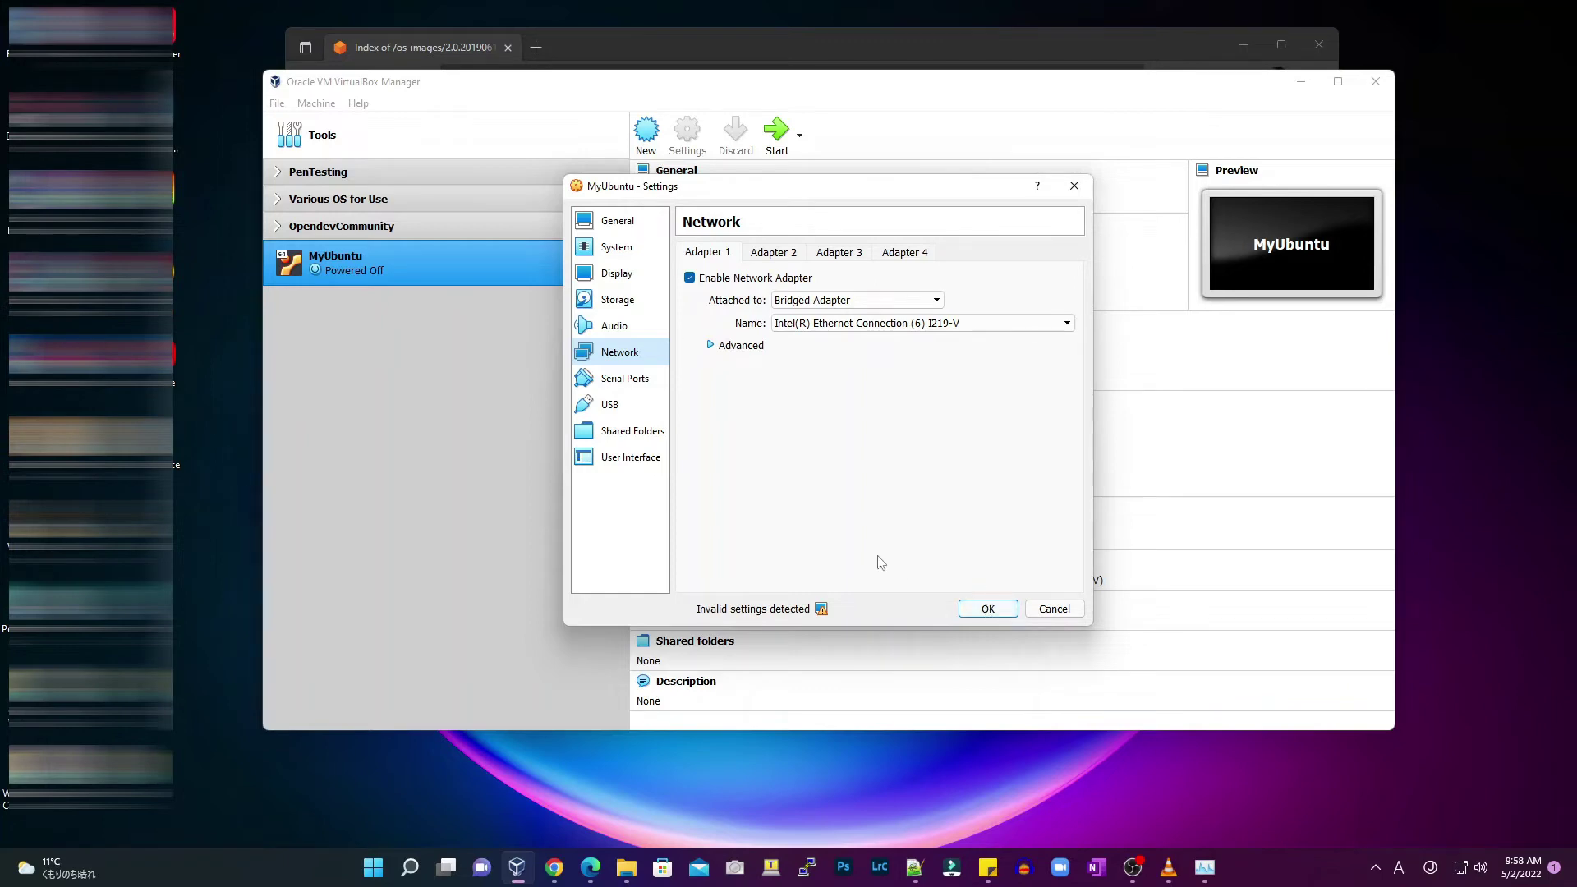
Remove the Seed.iso optical drive attachment from storage, save, and start MyUbuntu again
left_click(610, 304)
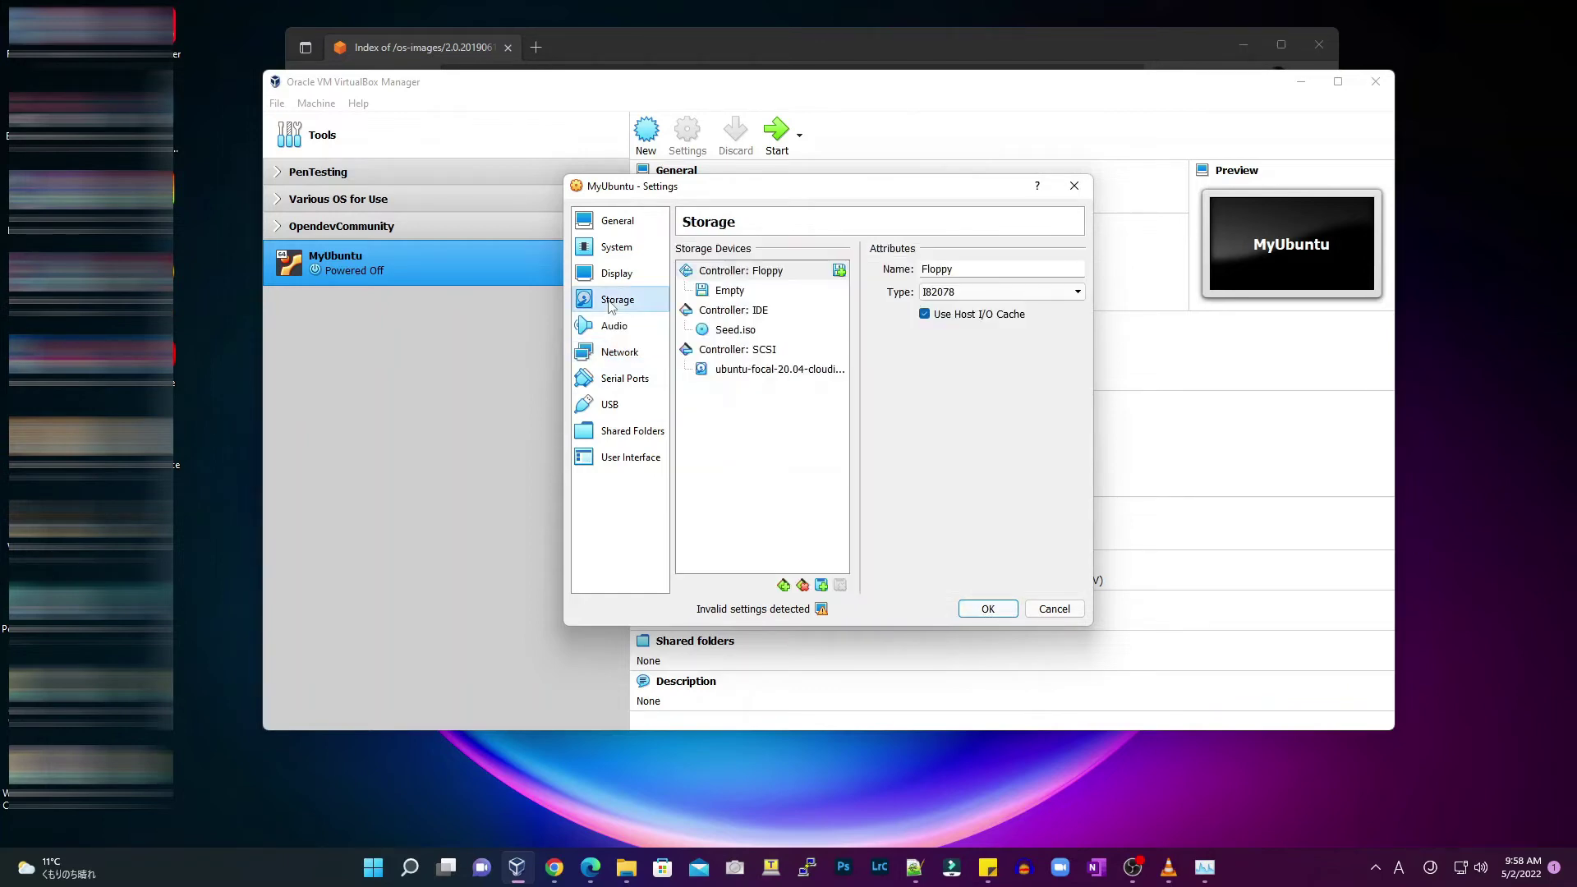
left_click(747, 329)
right_click(749, 332)
left_click(789, 339)
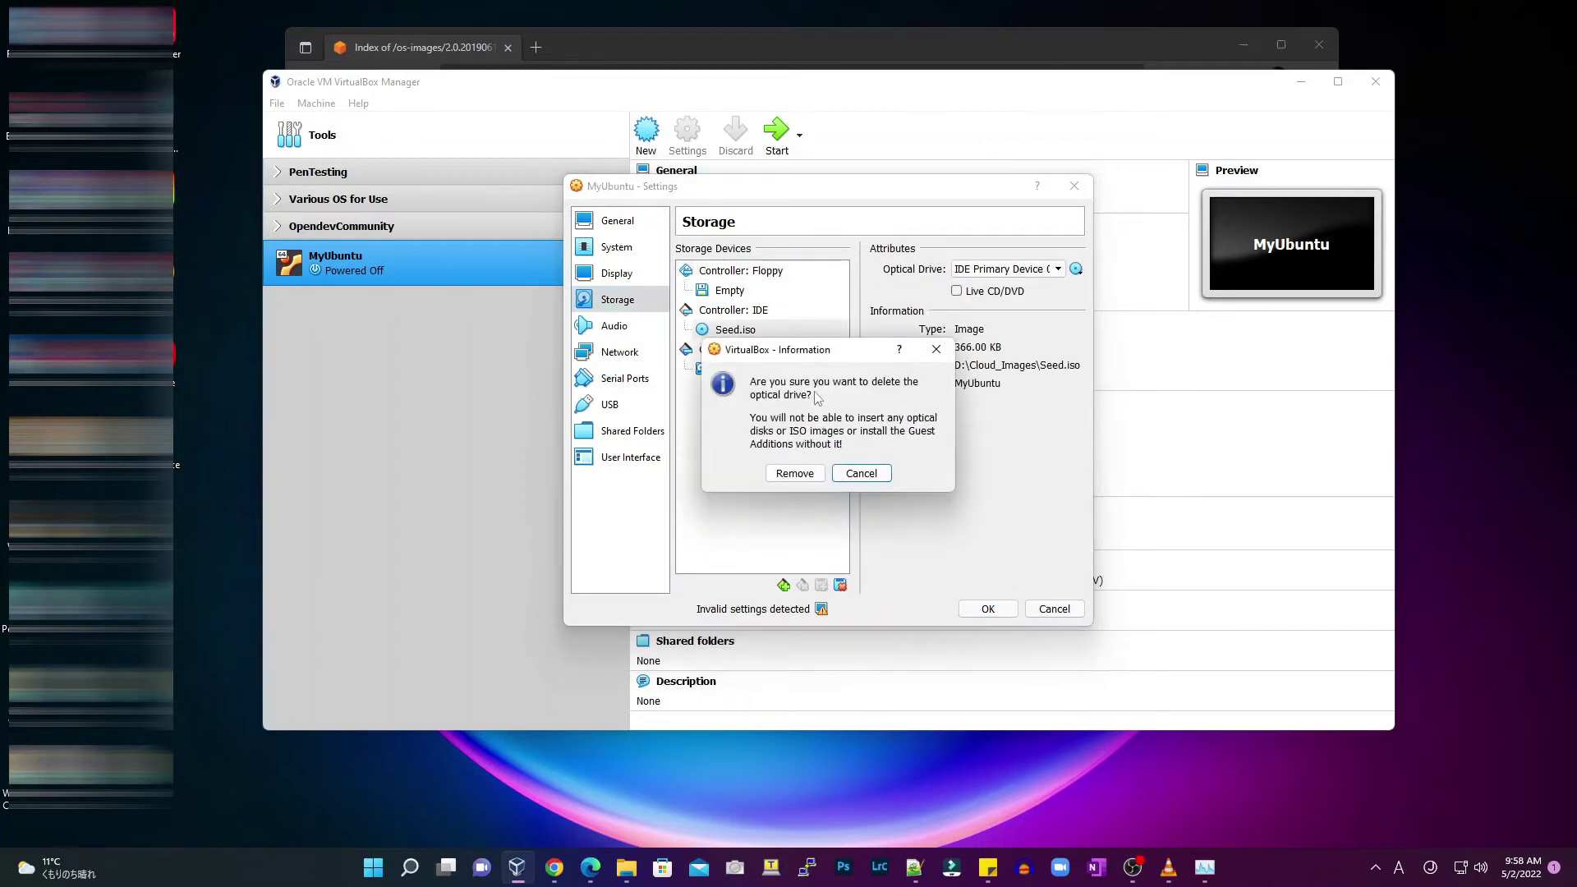
left_click(811, 477)
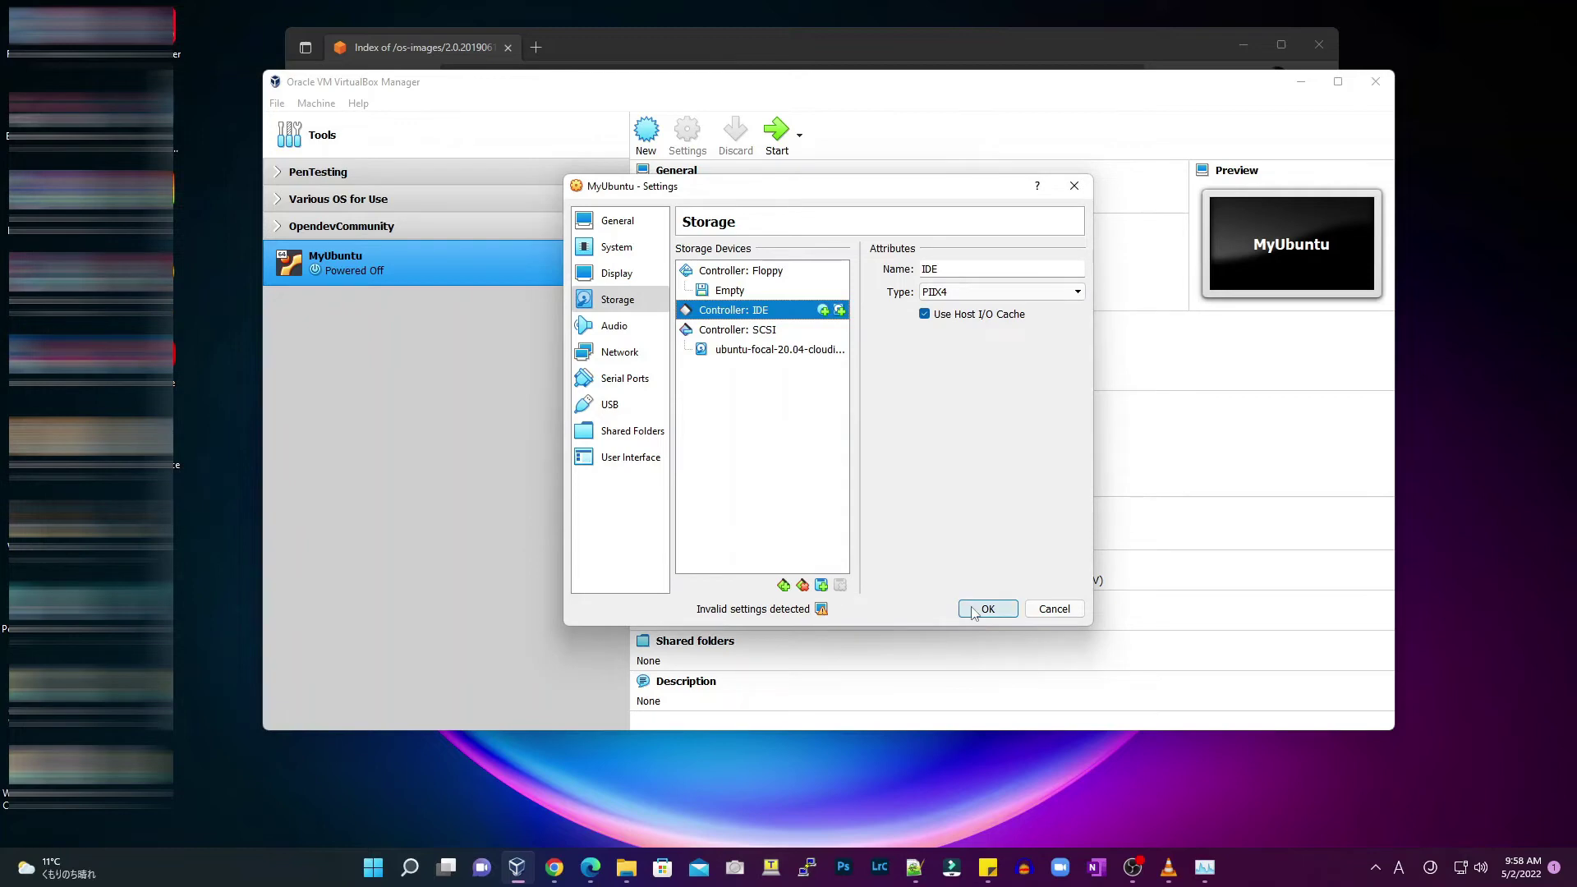
left_click(973, 612)
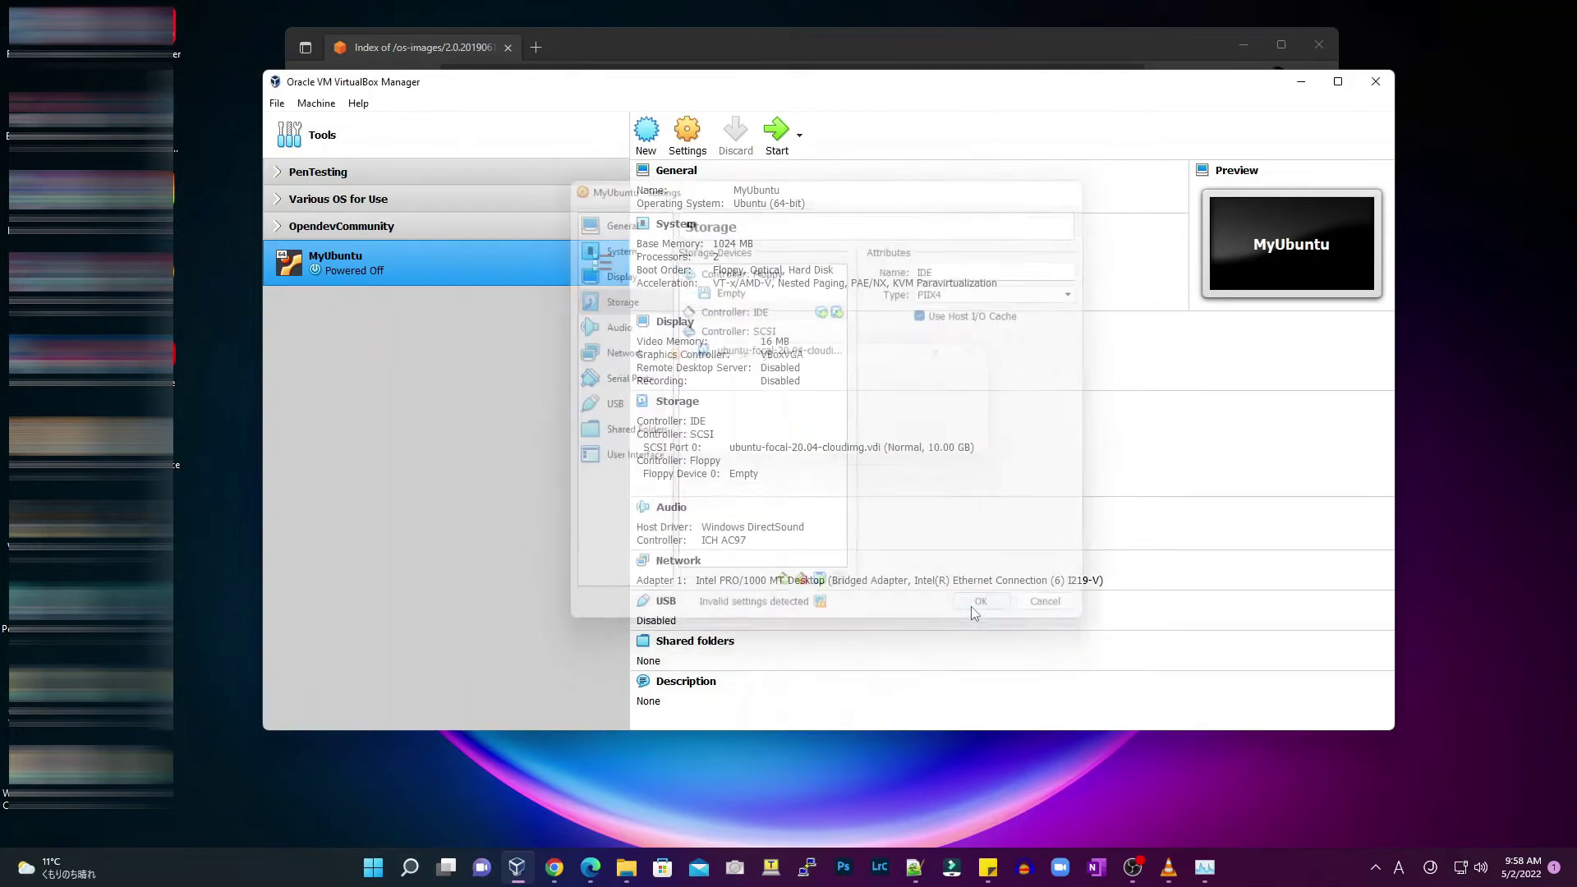
left_click(778, 135)
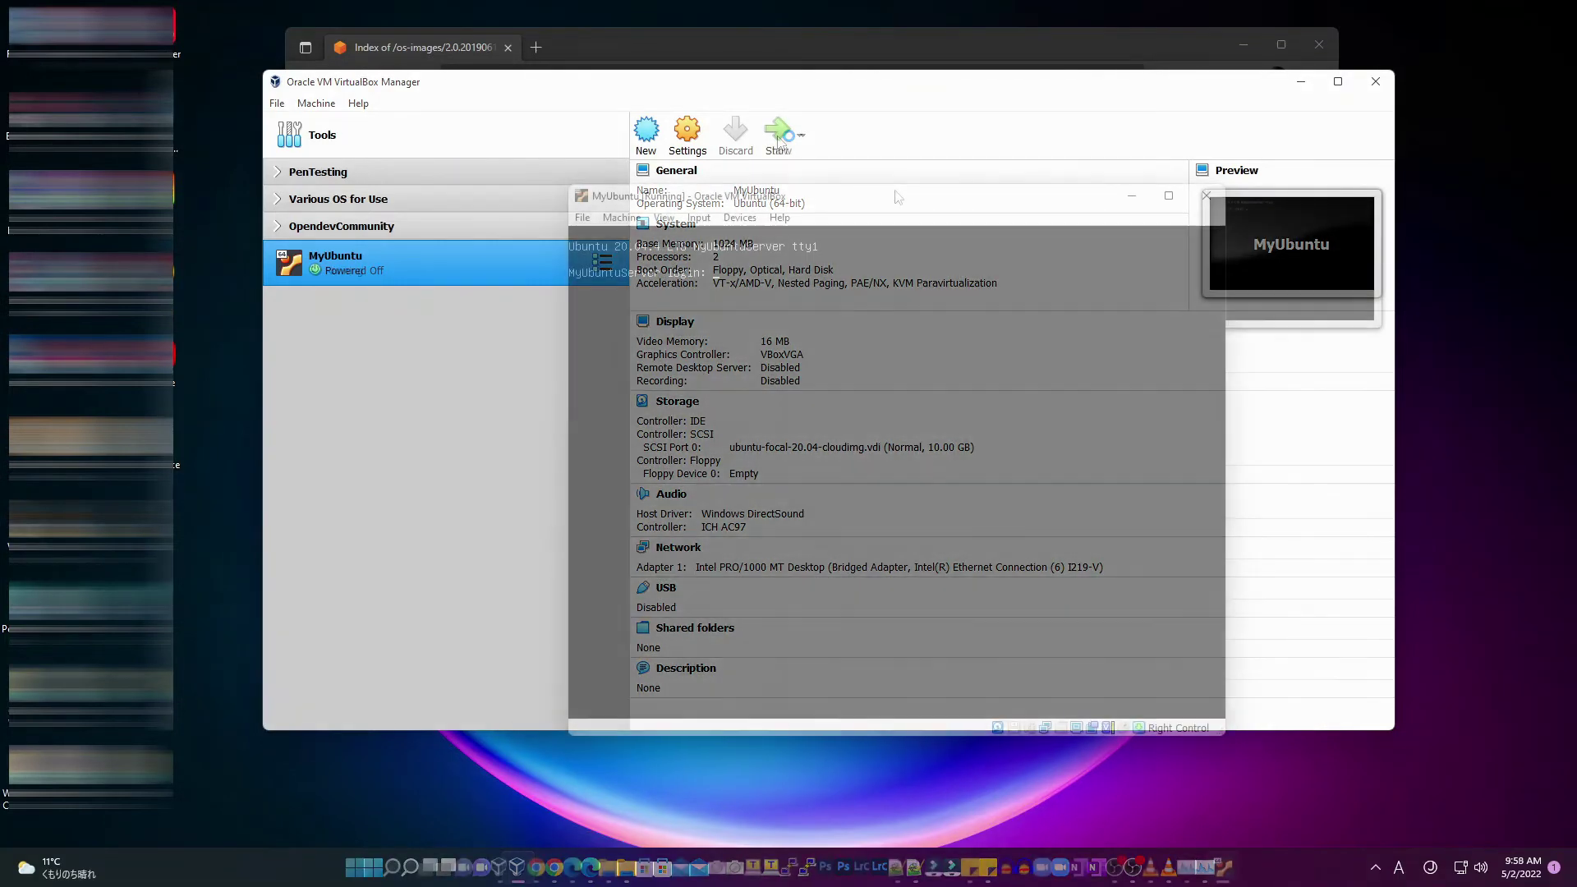
Log in as root and run ip a, showing enp0s3 at 192.168.7.115/24
type("root")
key("Return")
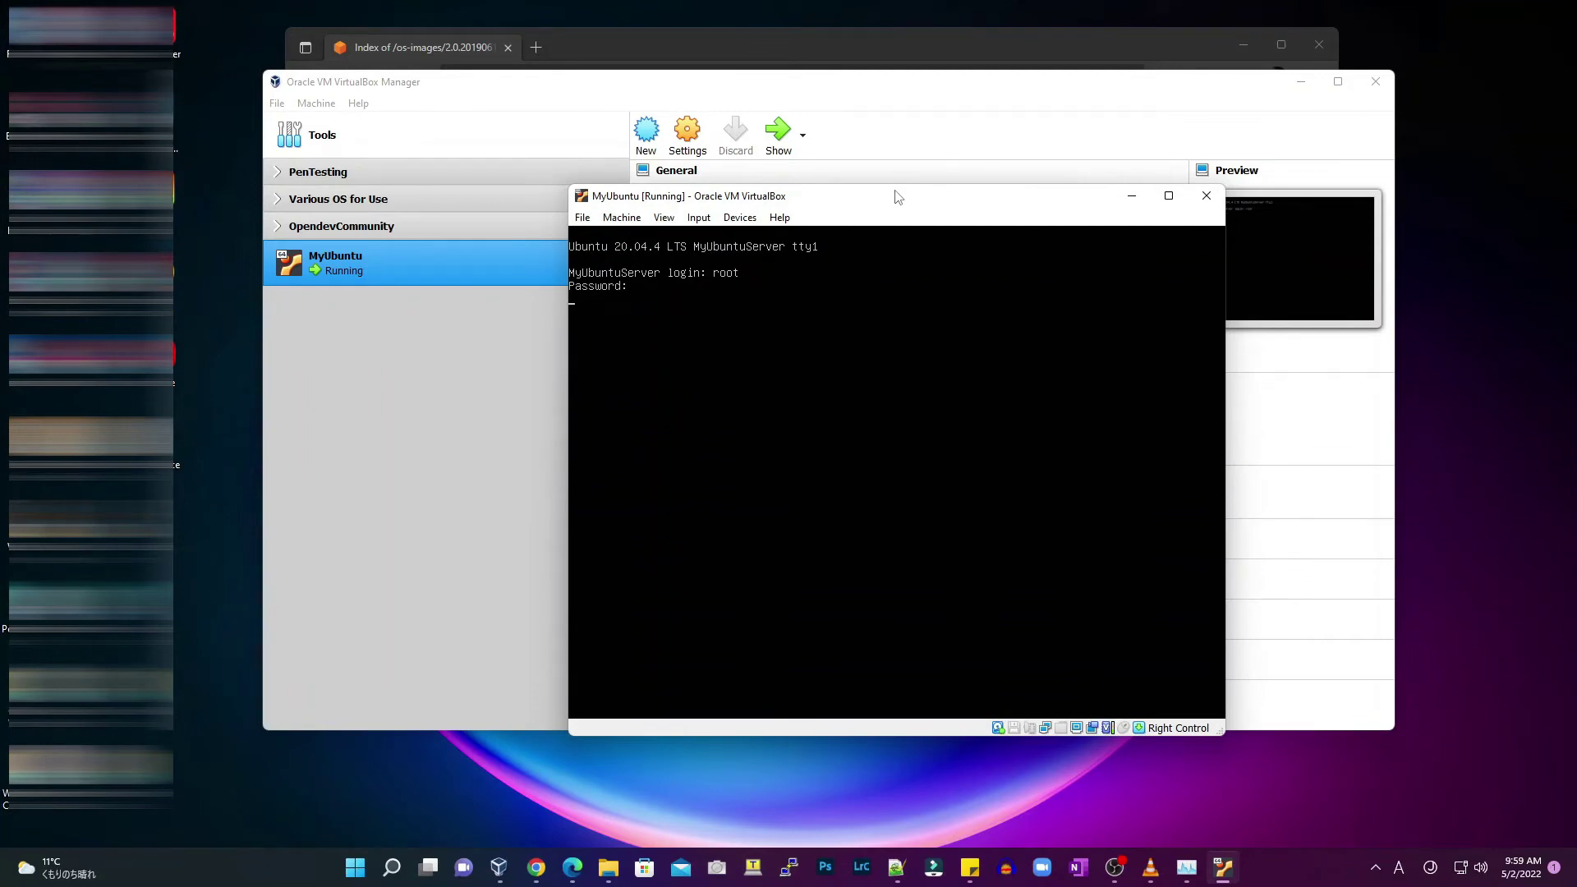
type("ip a")
key("Return")
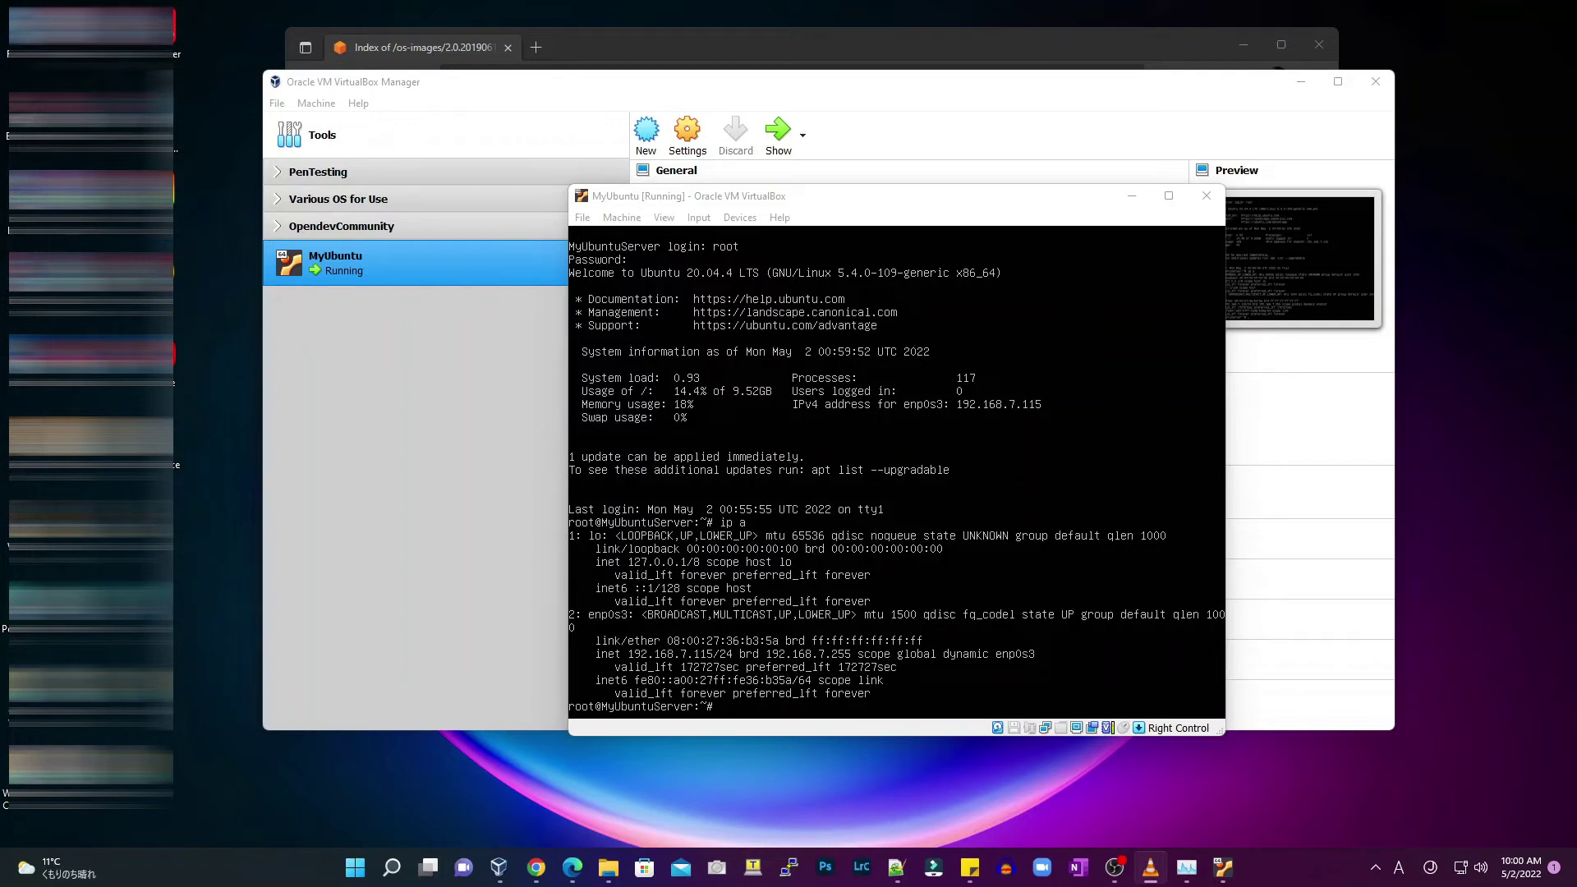
Create /etc/cloud/cloud.cfg.d/99-disable-network-config.cfg in vi with 'network: {config: disabled}' and save it
left_click(836, 203)
type("vi /et")
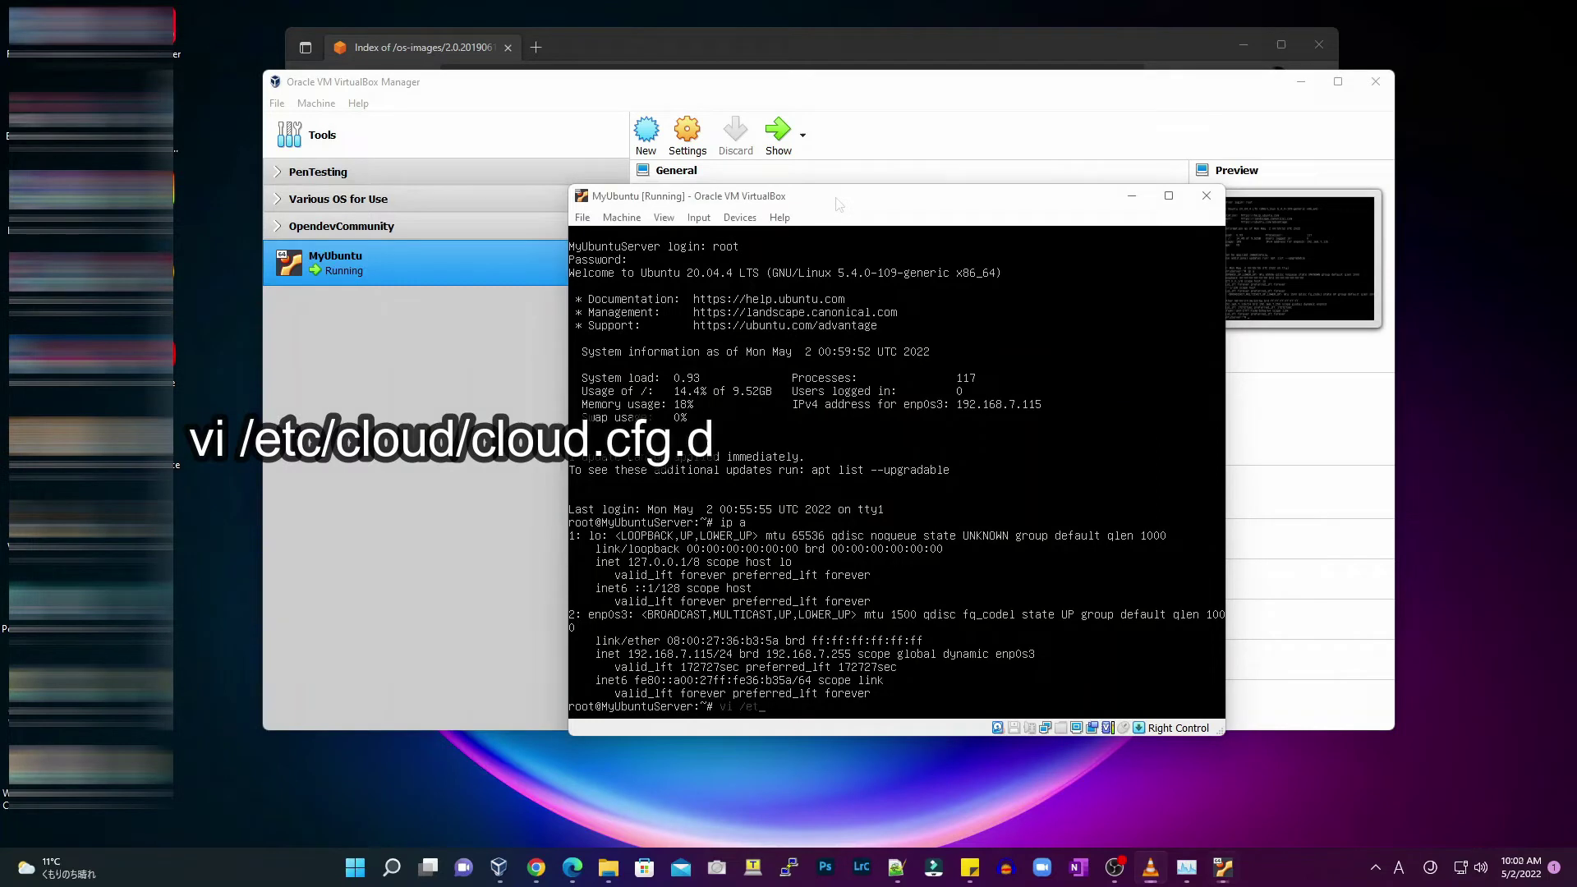
type("c/cloud/cloud.cfg.d/")
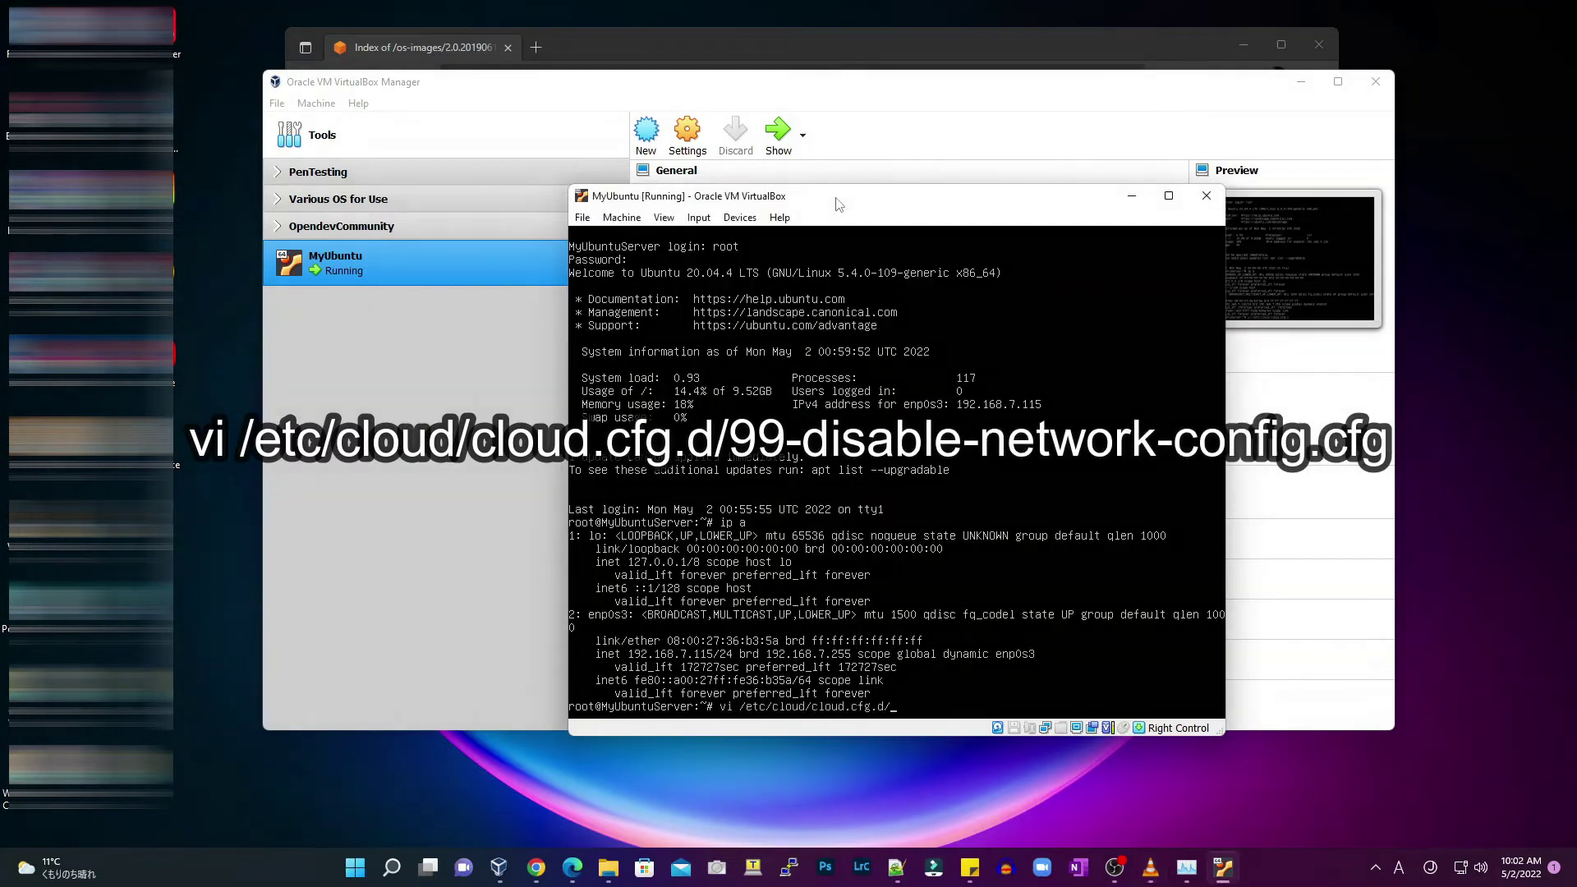
type("99-disable-network-config.cfg")
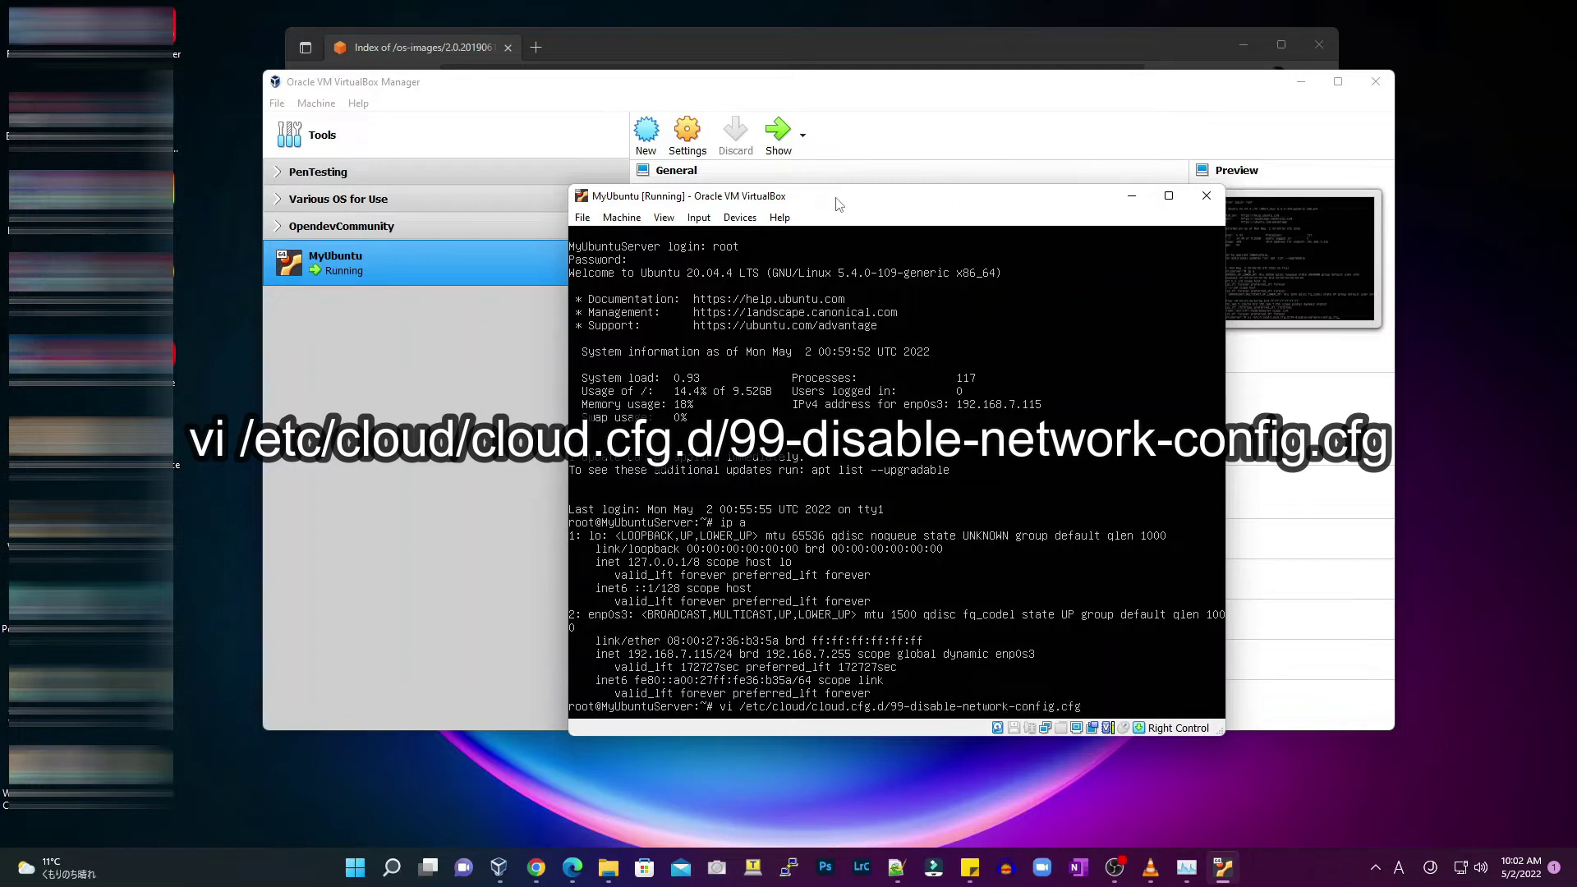
key("Return")
type("inetwork:{")
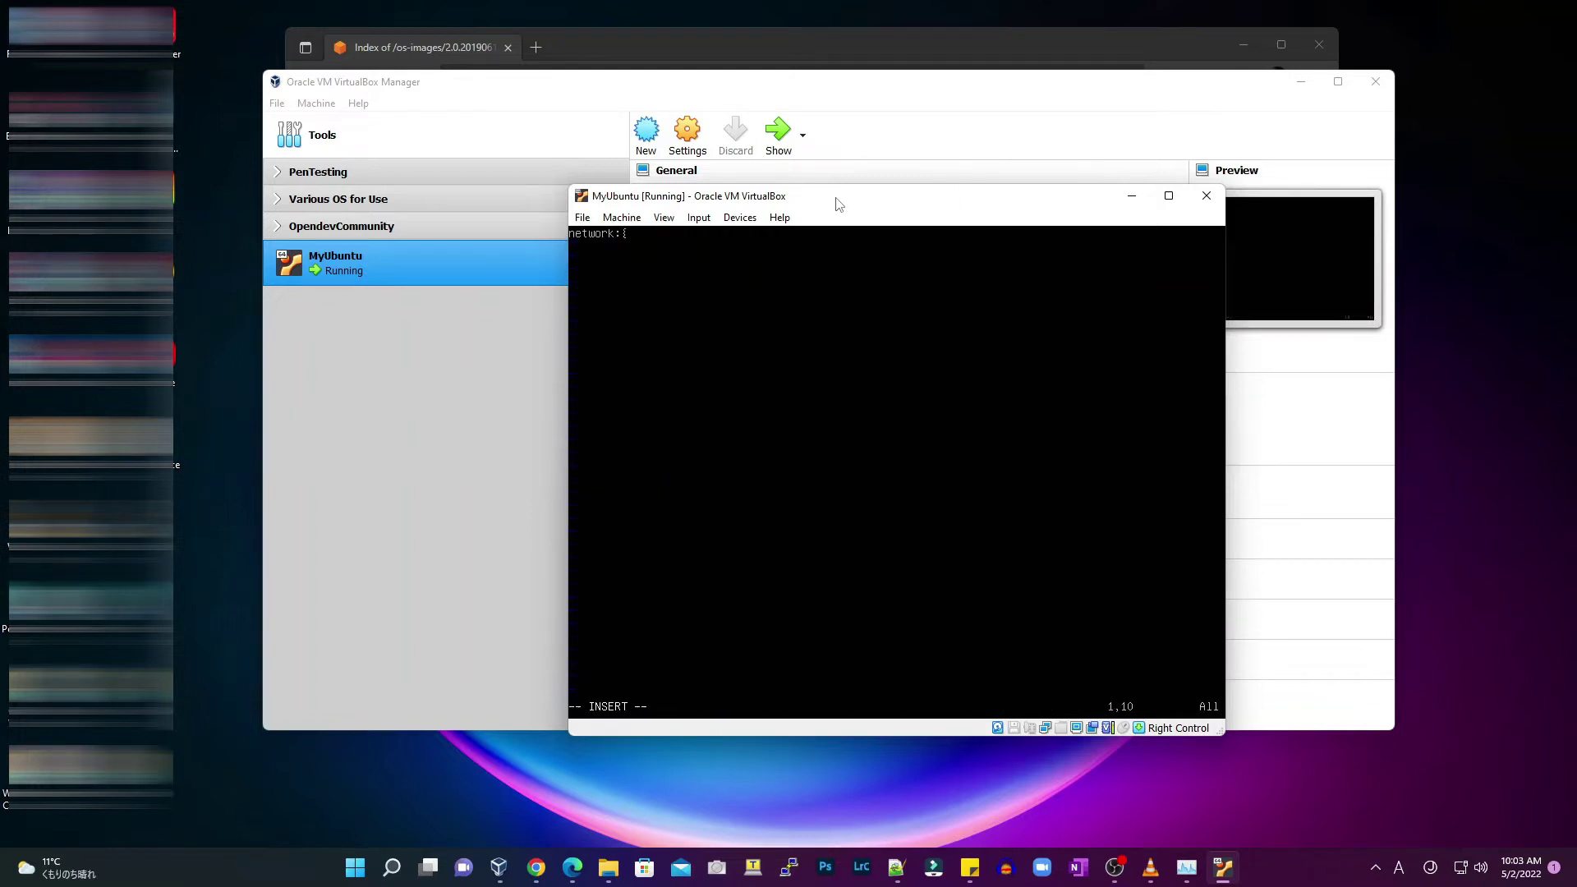
type("config:")
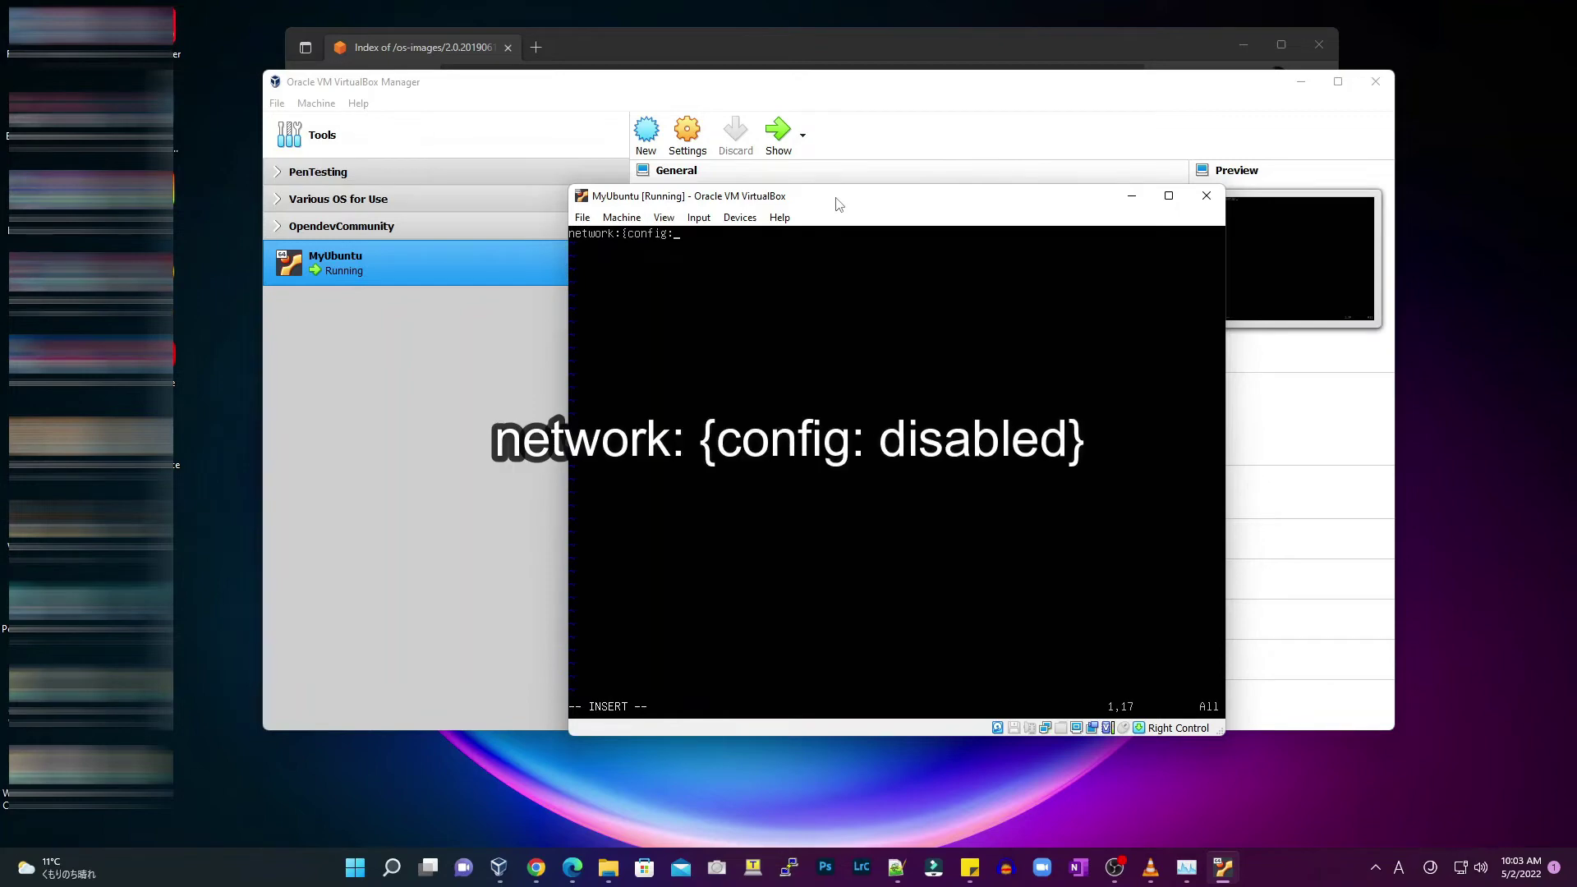
type(" disabled}")
key("Escape")
type(":wq!")
key("Return")
type("cd /etc/")
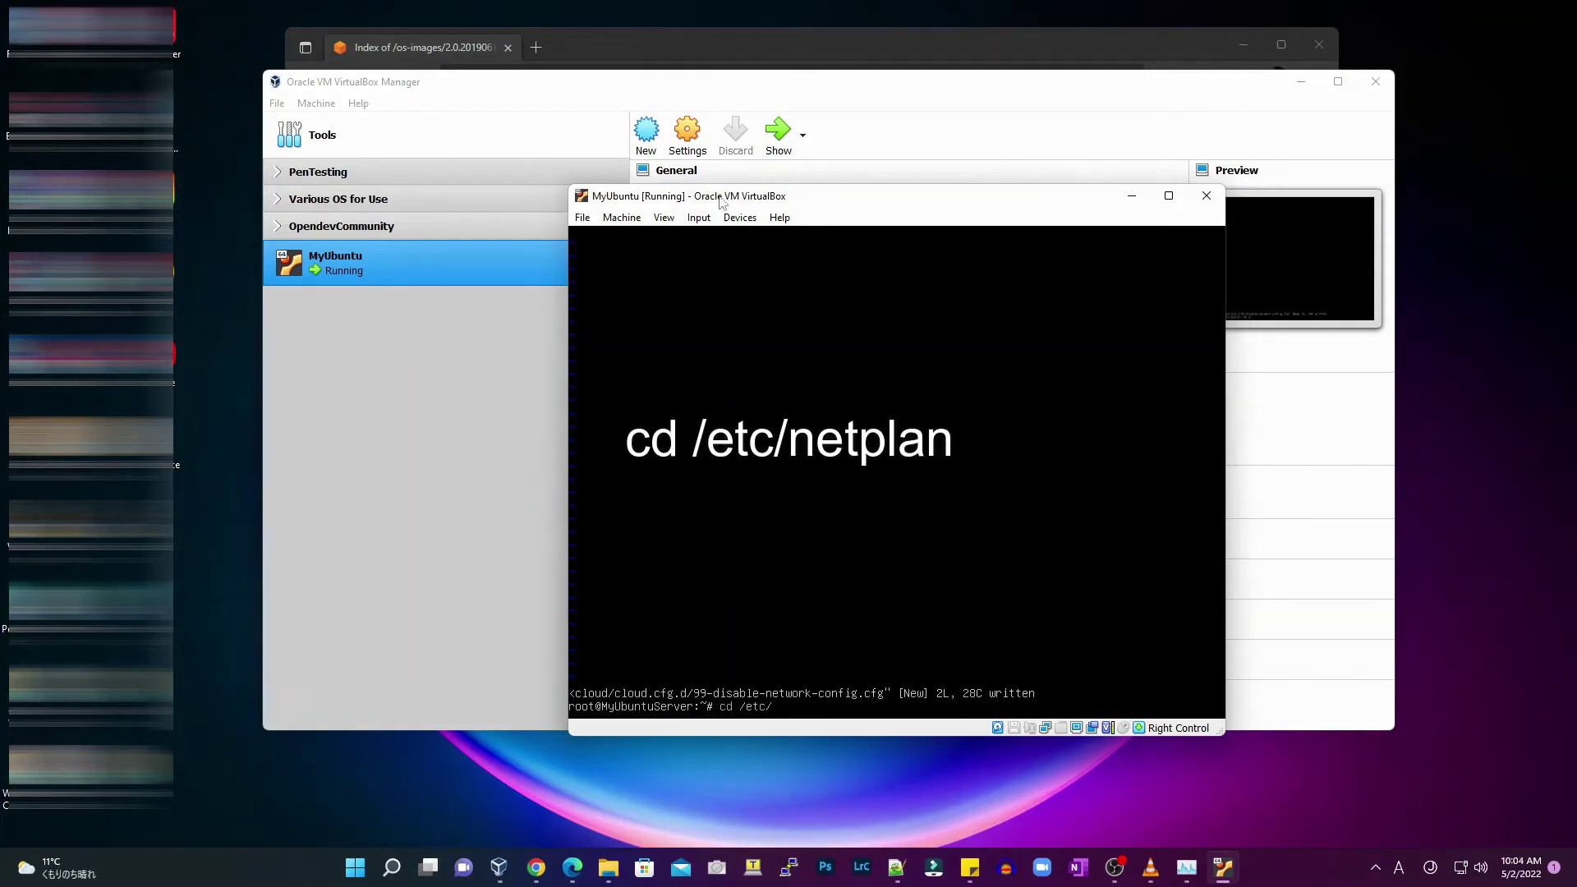
type("netplan")
In /etc/netplan, rename 50-cloud-init.yaml to 01-netcfg.yaml and display its contents
key("Return")
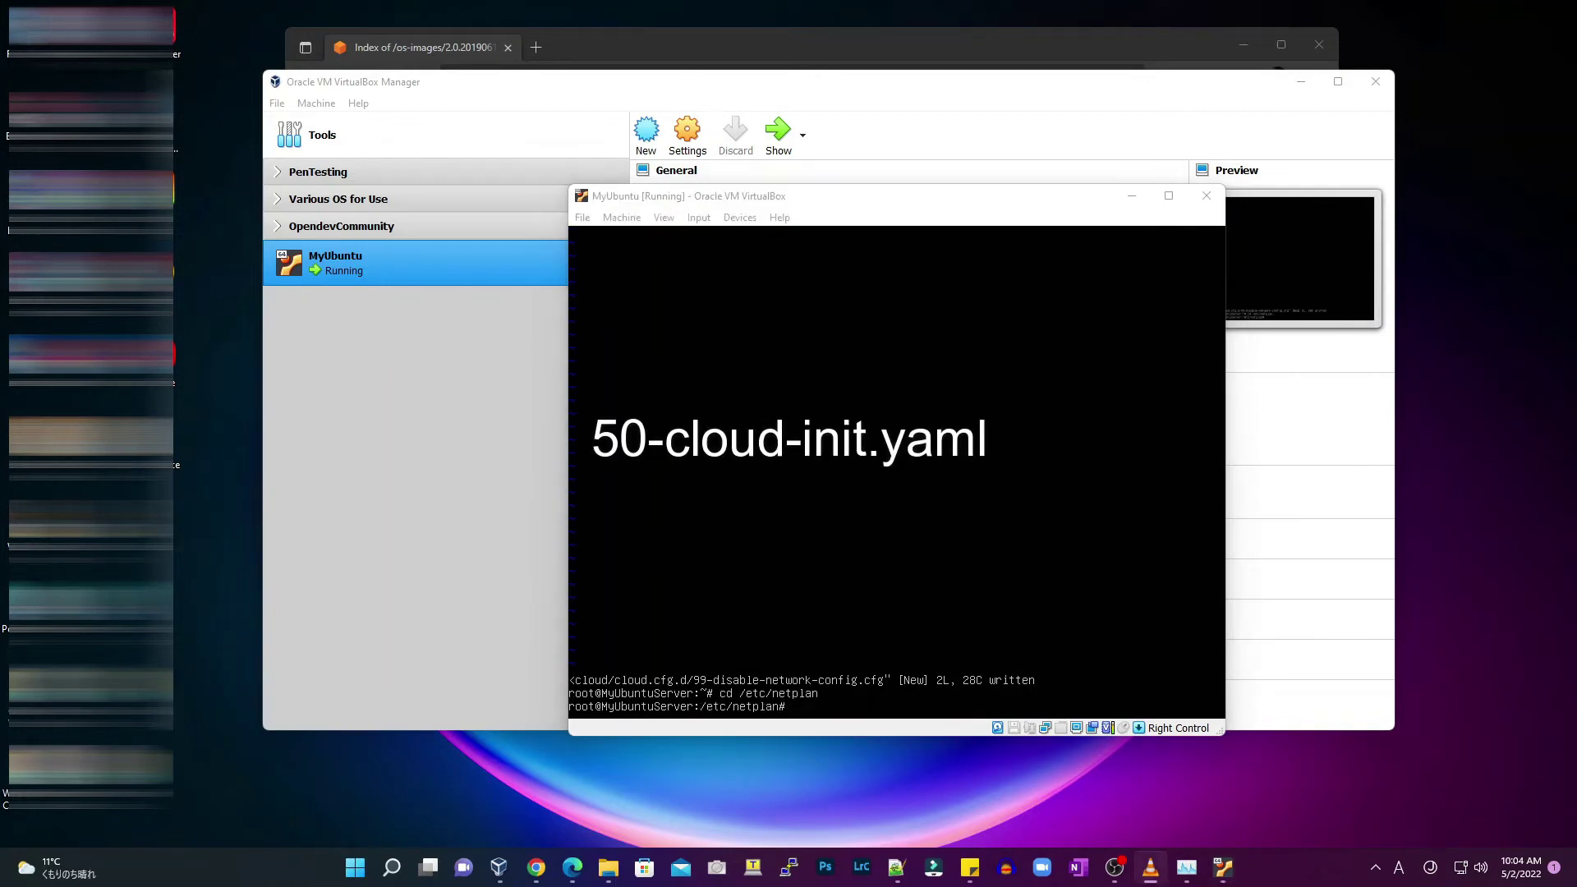
left_click(806, 202)
type("ls -al")
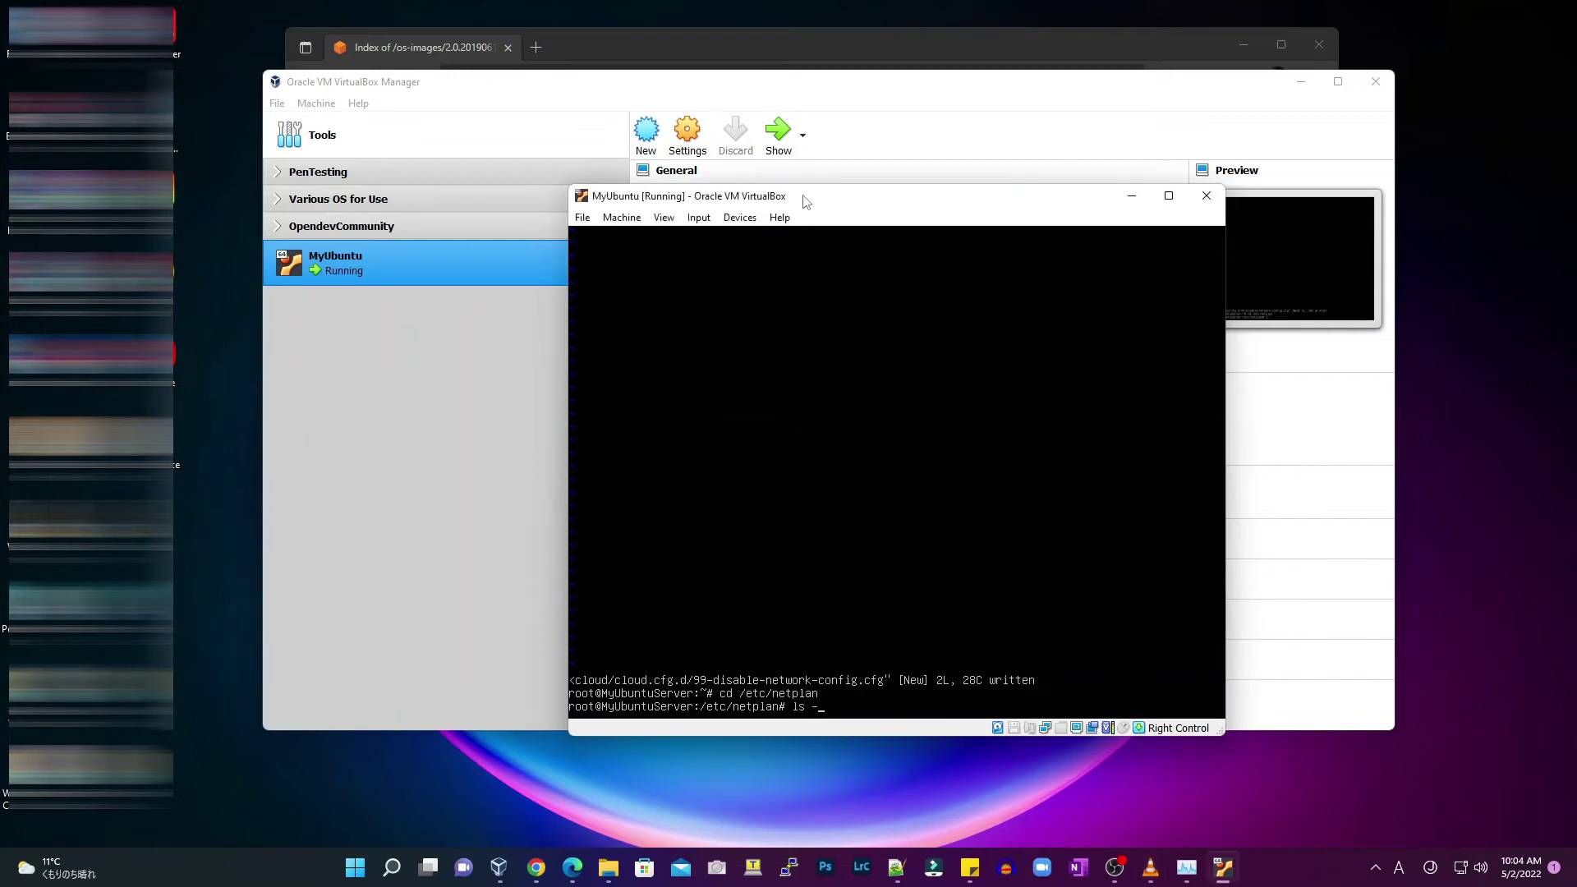
key("Return")
type("mv 5")
key("Tab")
type("01-net")
type("fg.yaml")
key("Return")
type("cat")
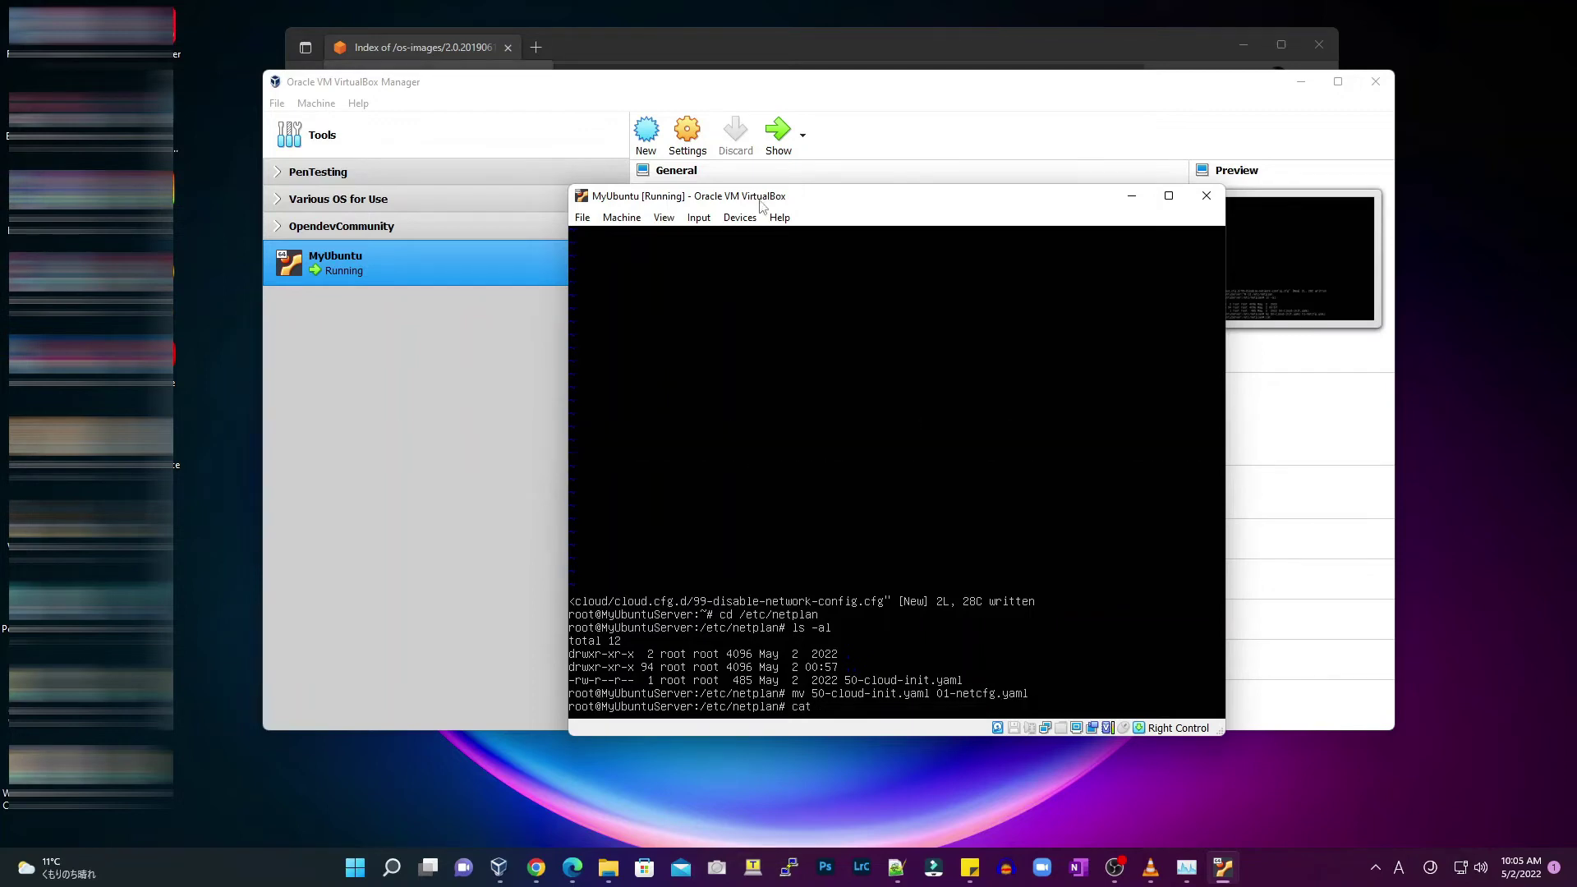
type(" 0")
key("Tab")
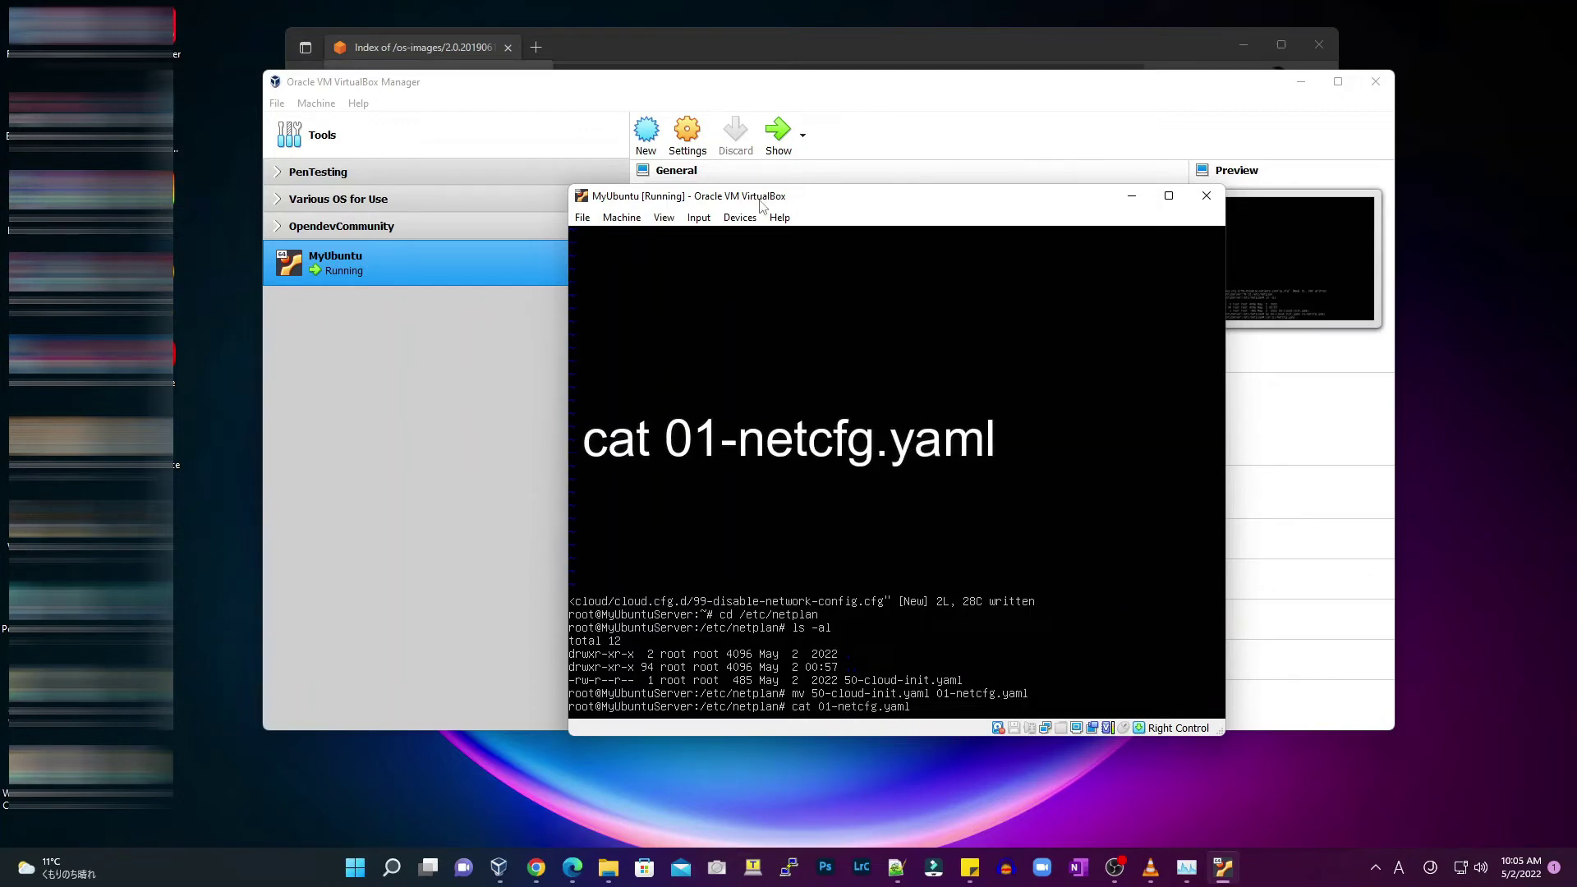
key("Return")
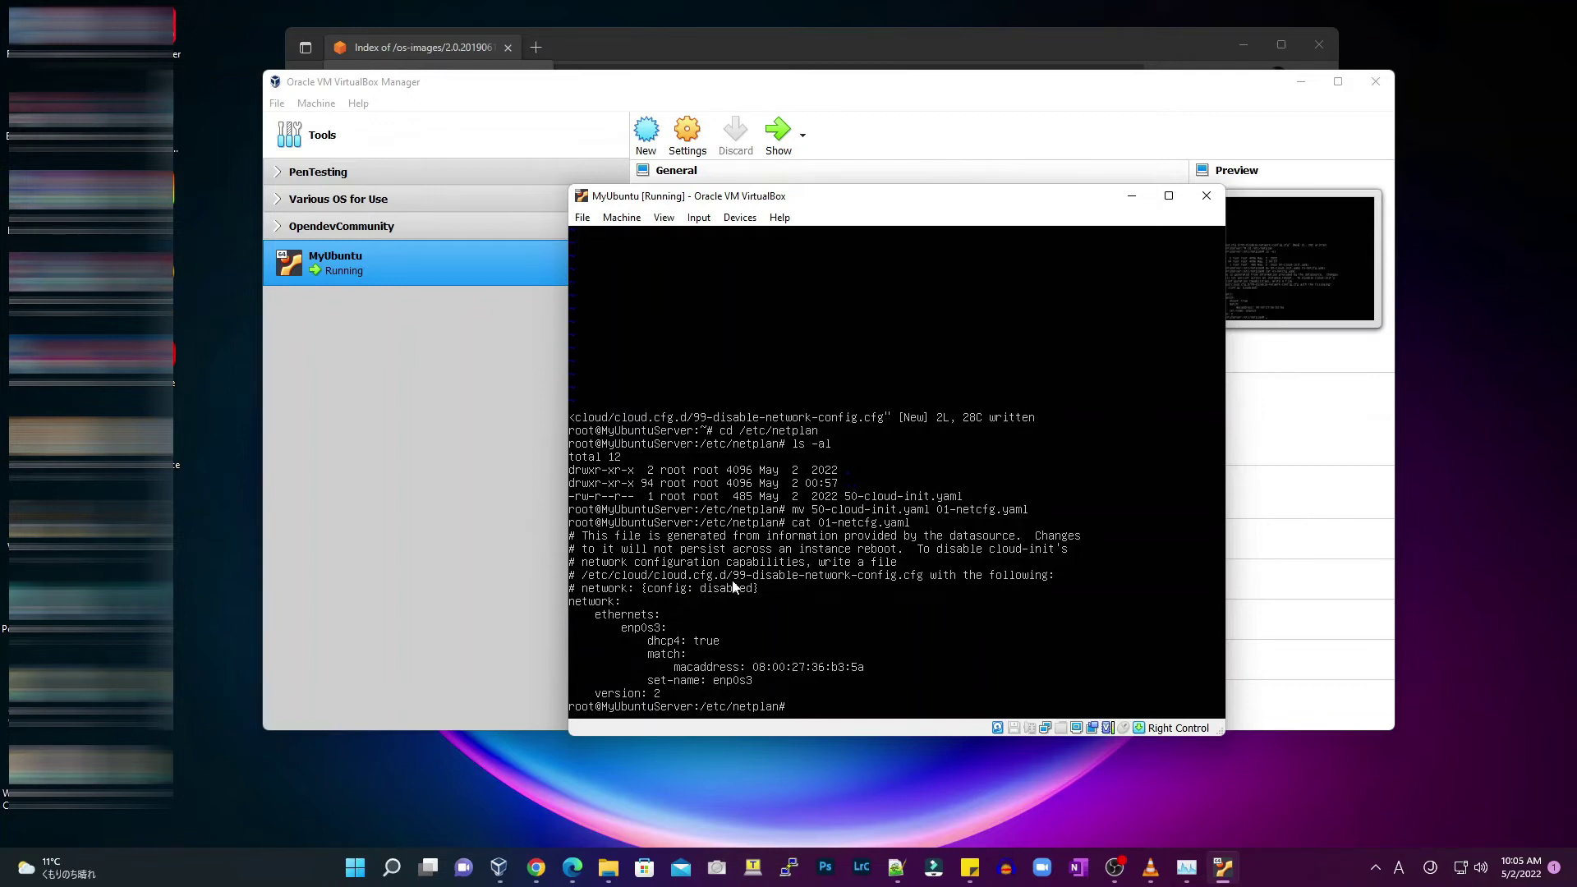
Run netplan apply and confirm with ip a that enp0s3 has 192.168.7.115/24
type("netpla")
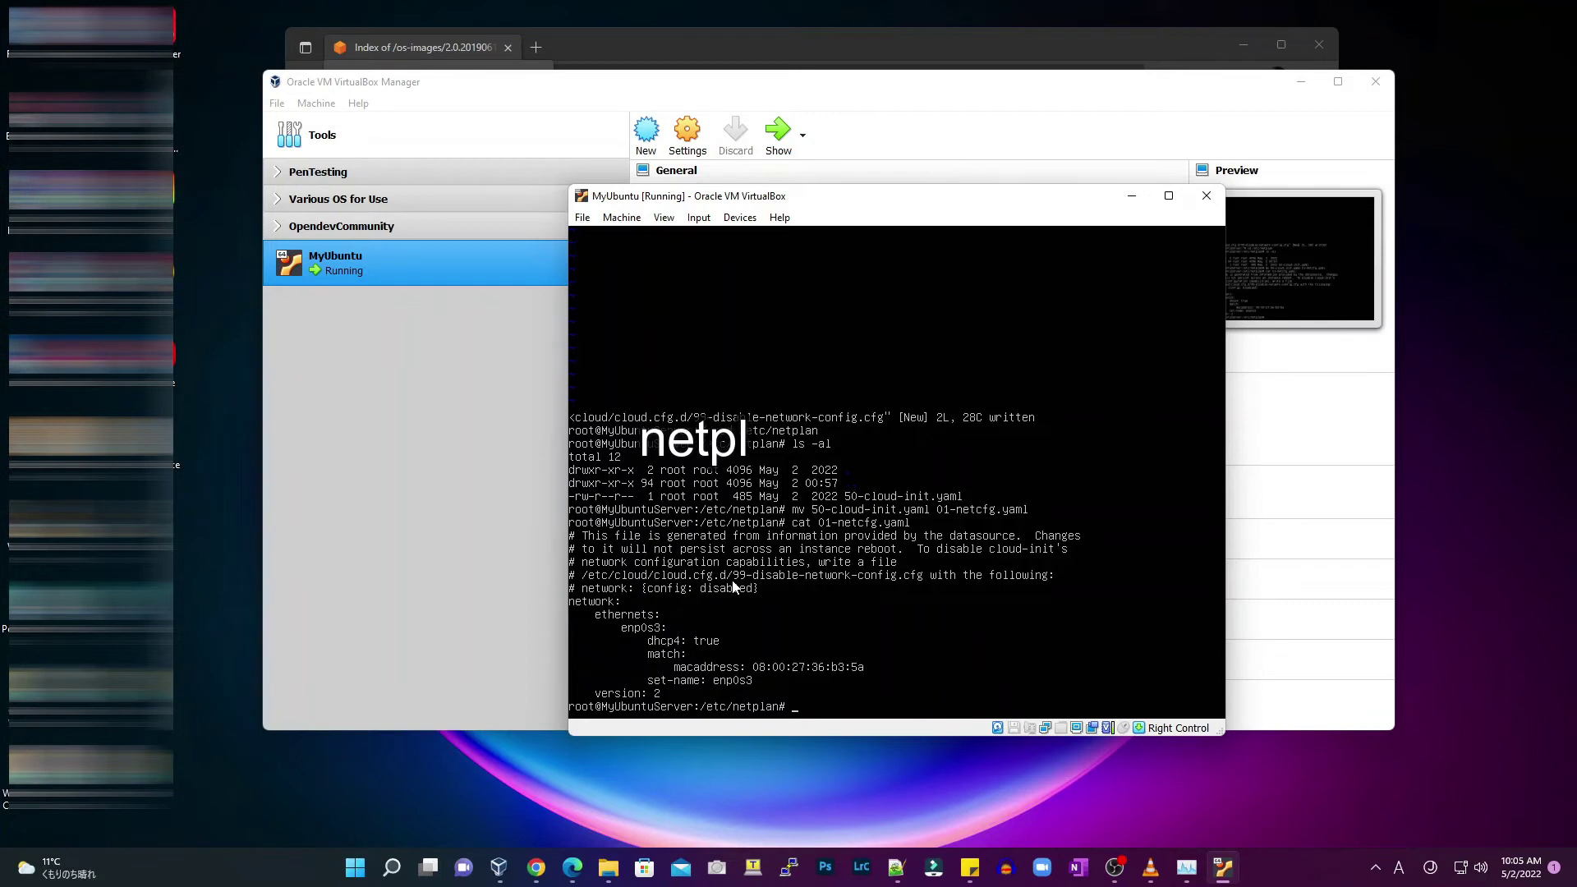
type("n apply")
key("Return")
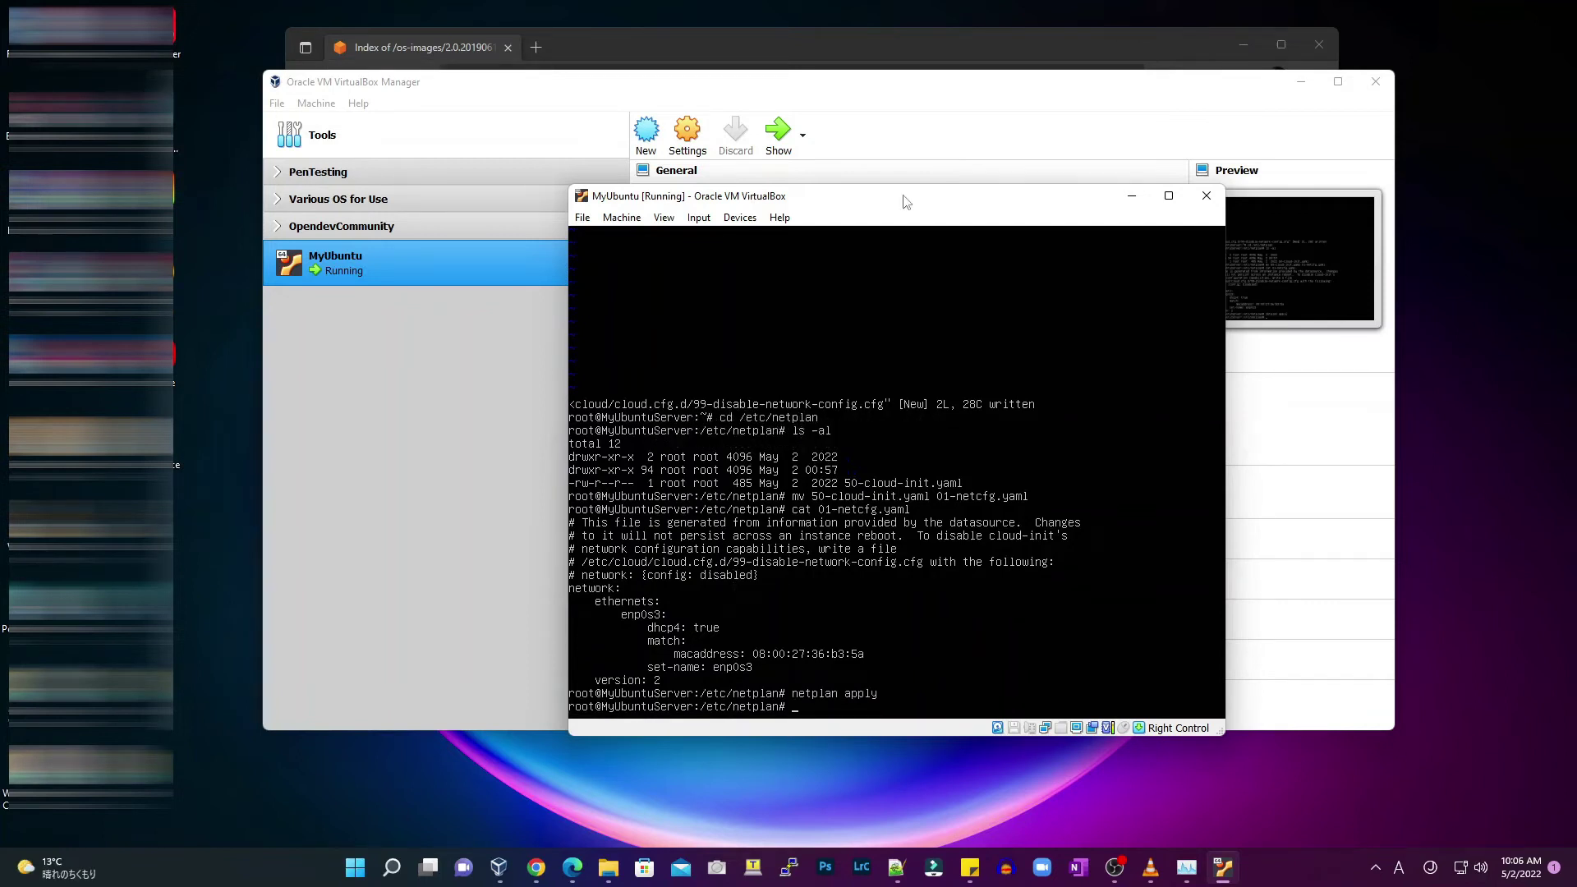
type("ip a")
key("Return")
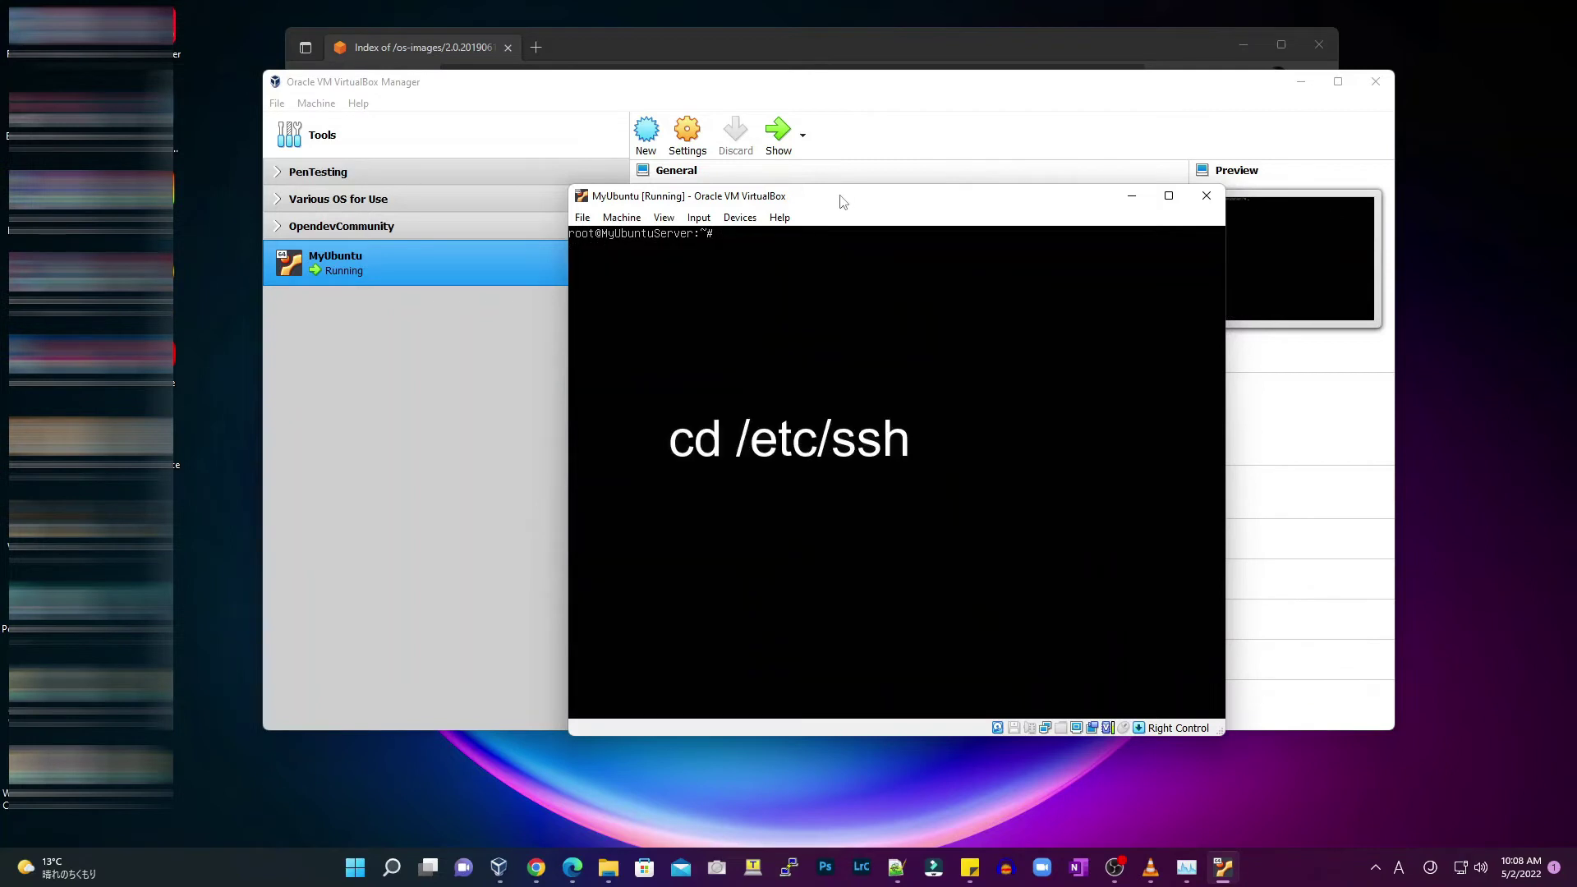
Open /etc/ssh/sshd_config in vi and search for PermitRootLogin
type("cd /etc/ssh")
key("Return")
type("vi ss")
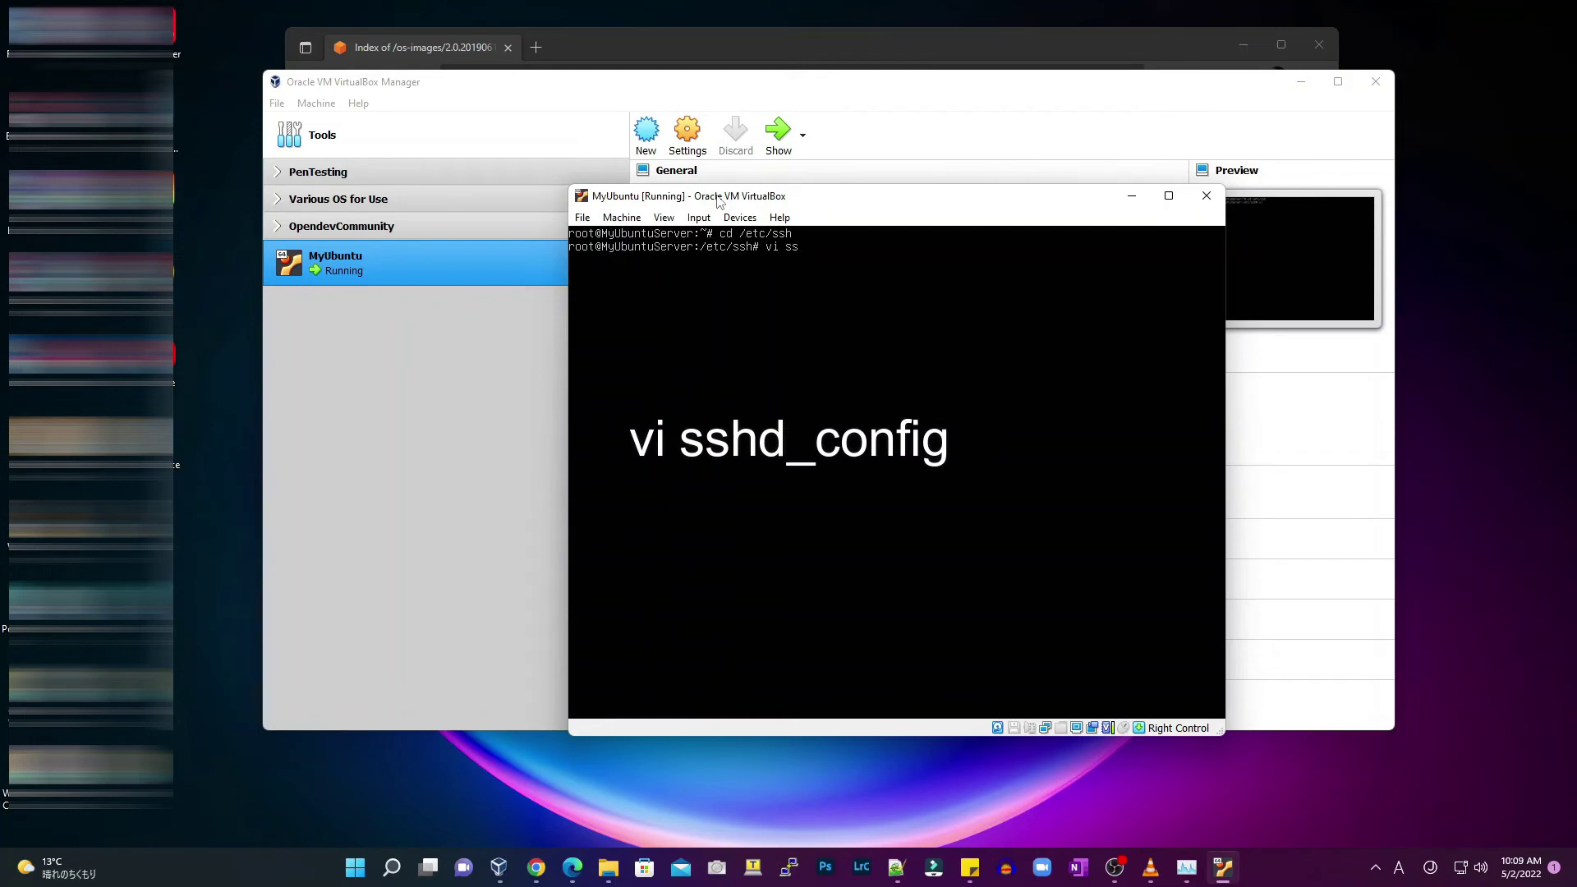
type("hd_config")
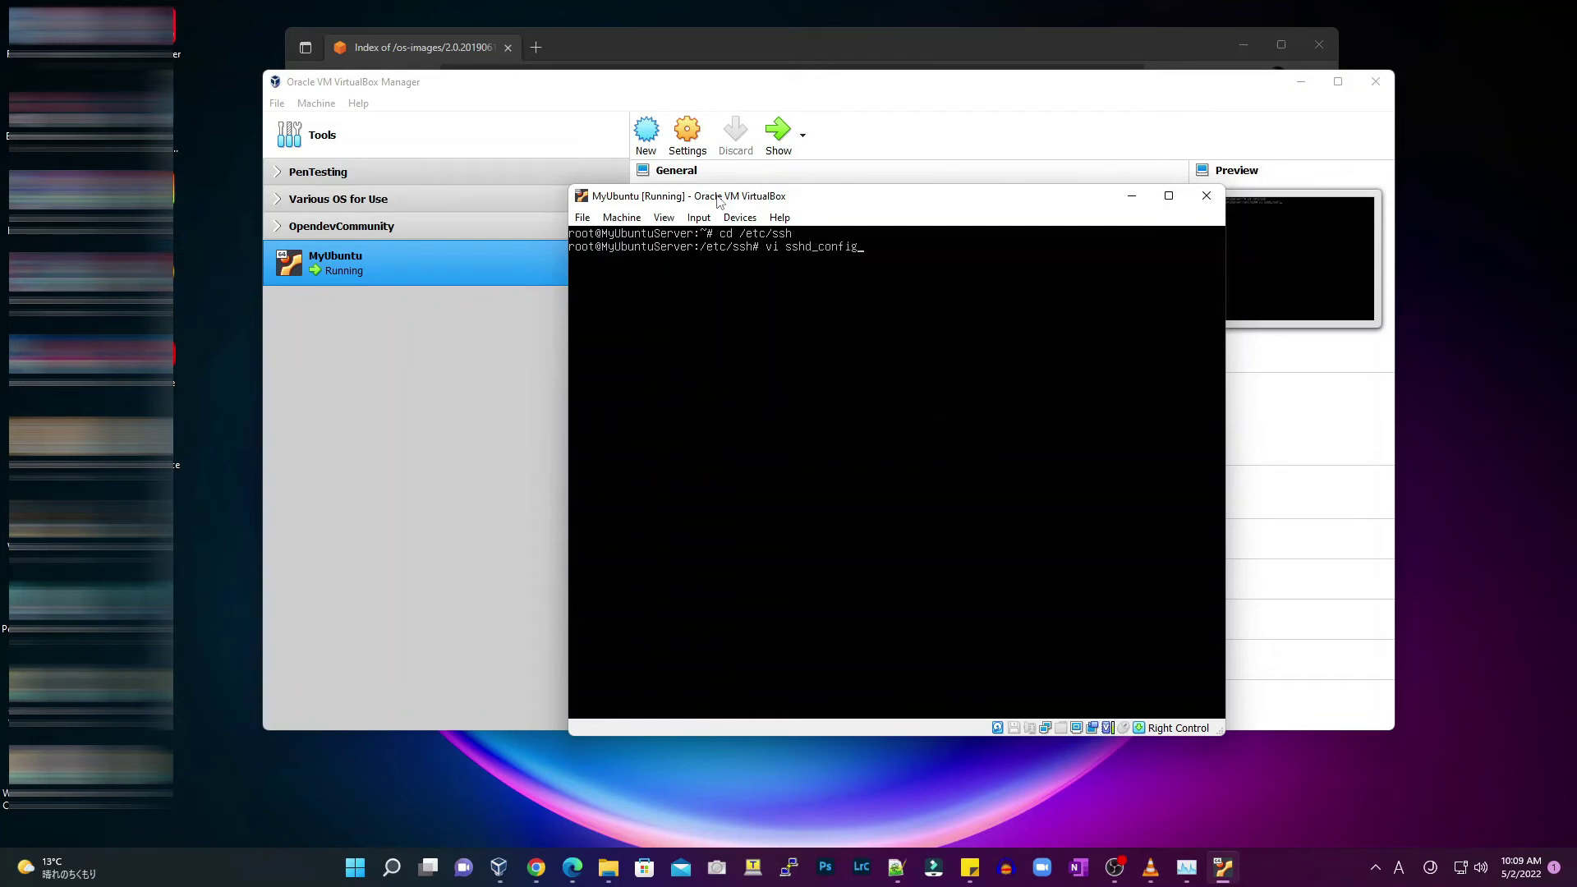
key("Return")
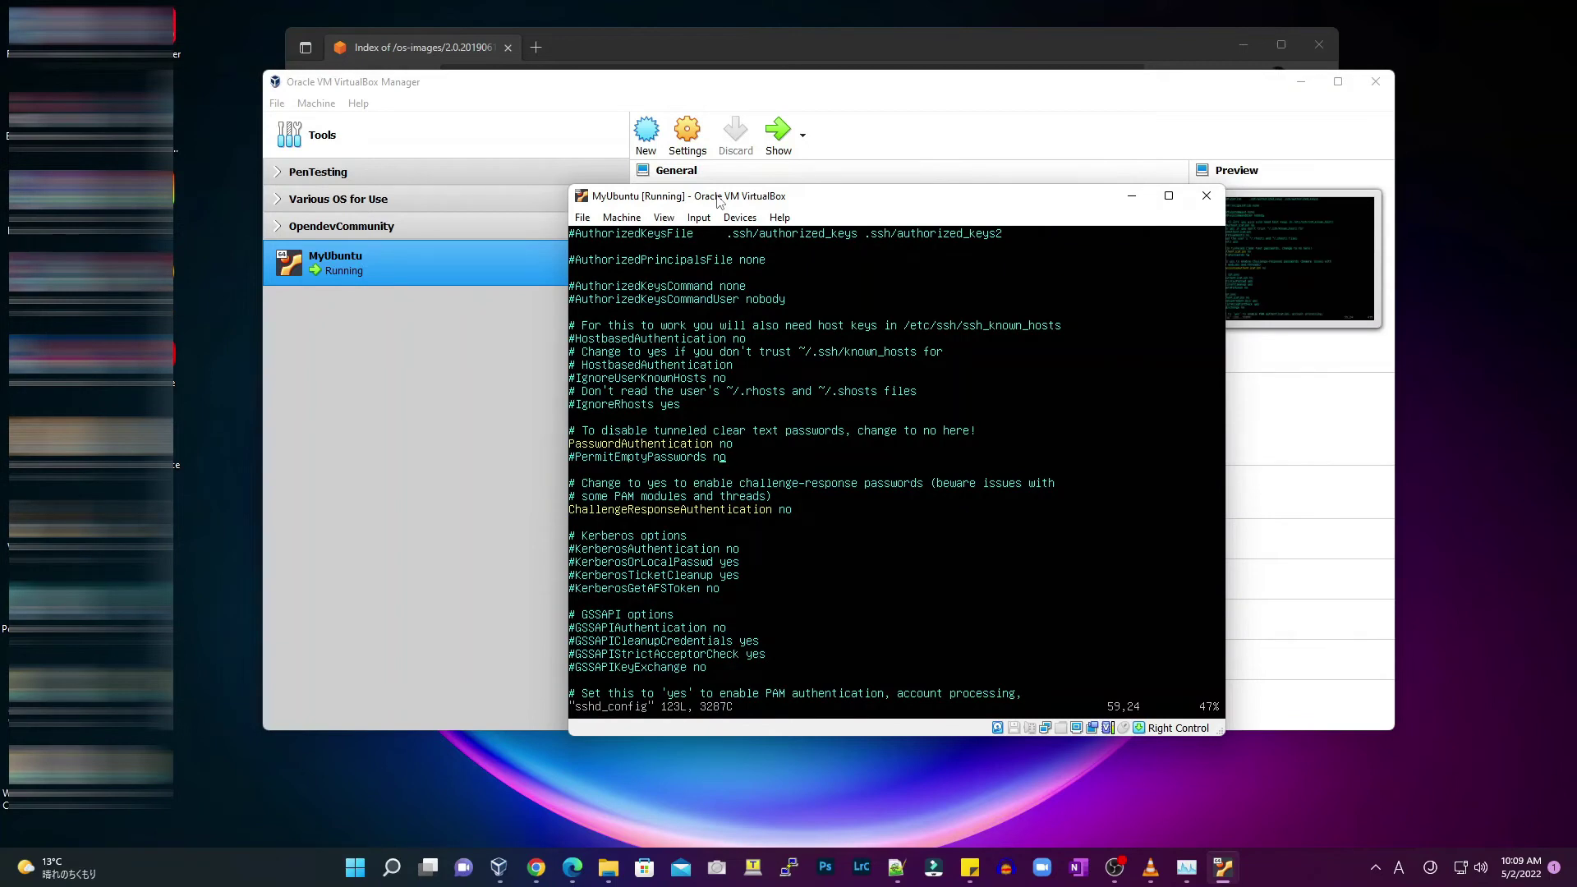
type("/Per")
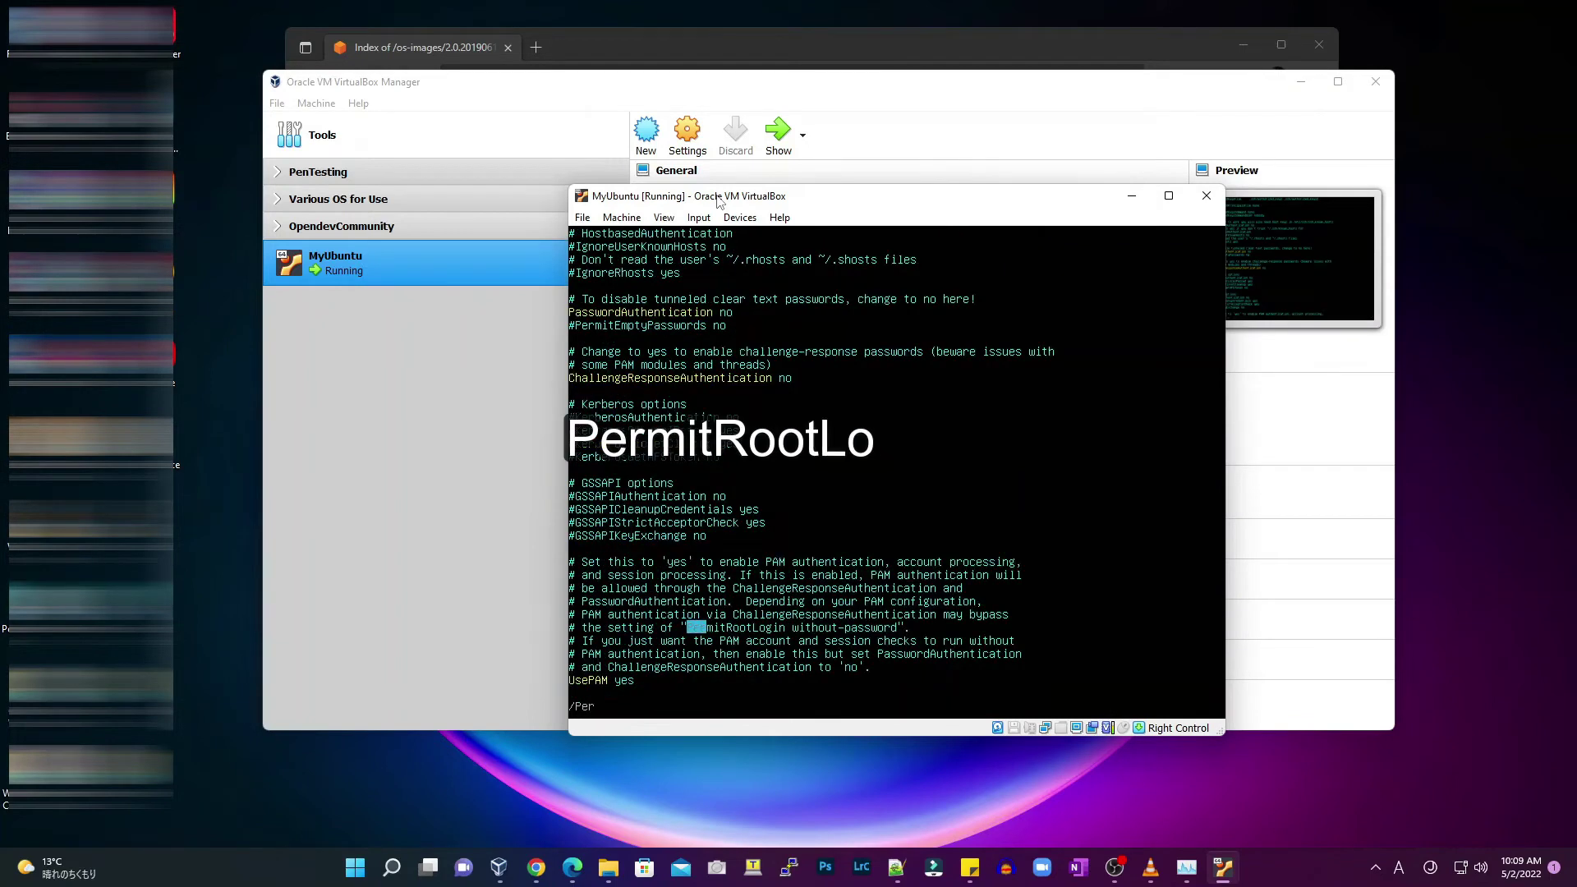
type("mitRootLogin")
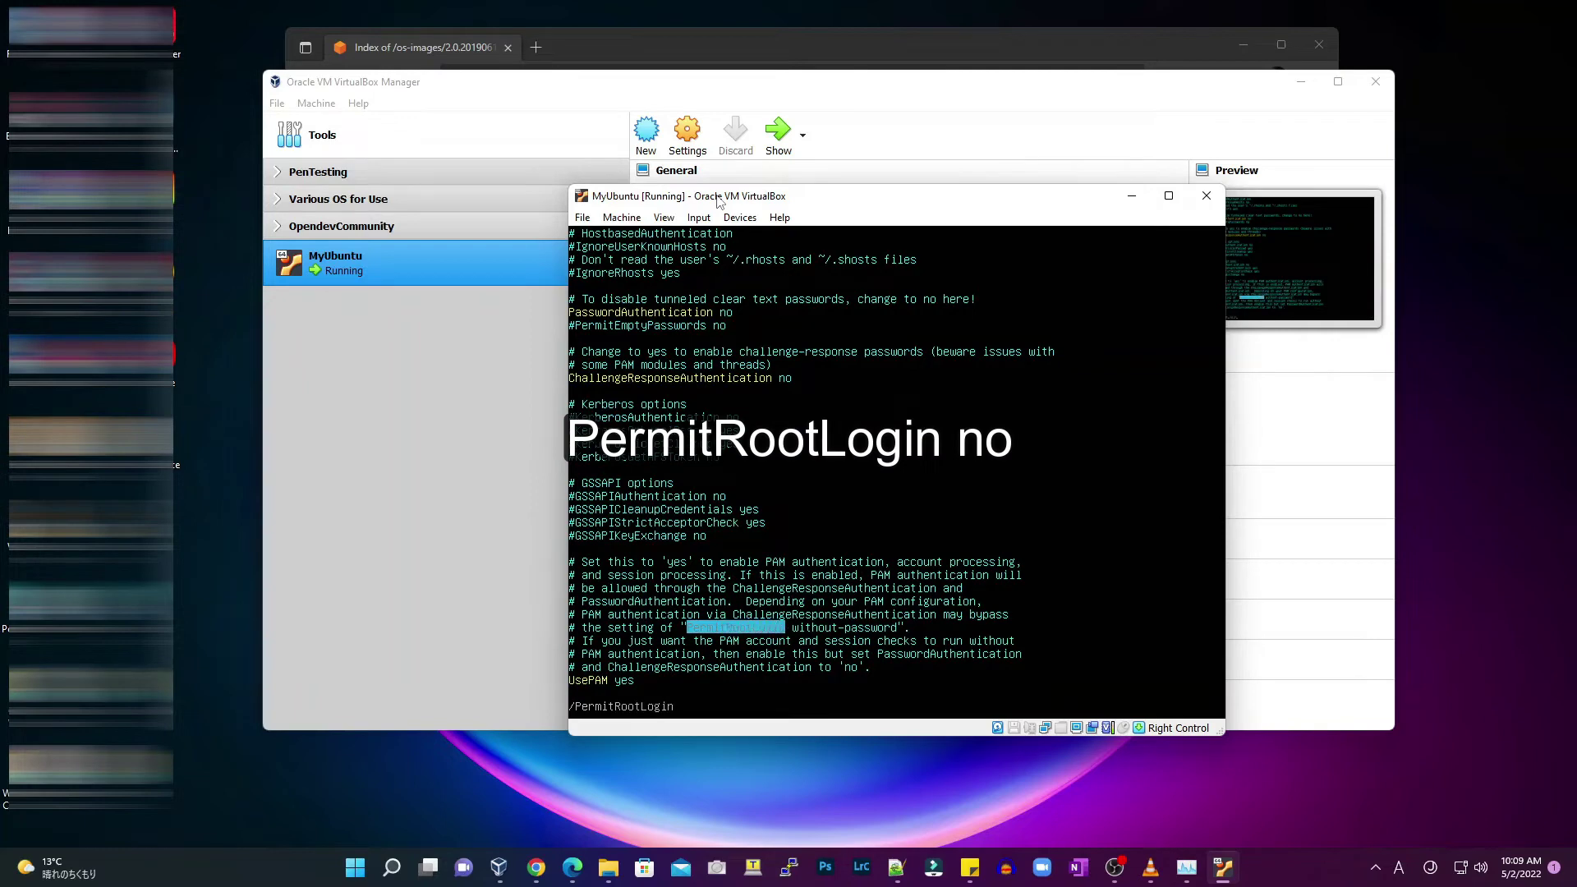
key("Return")
Uncomment PermitRootLogin and change its value from prohibit-password to no
key("n")
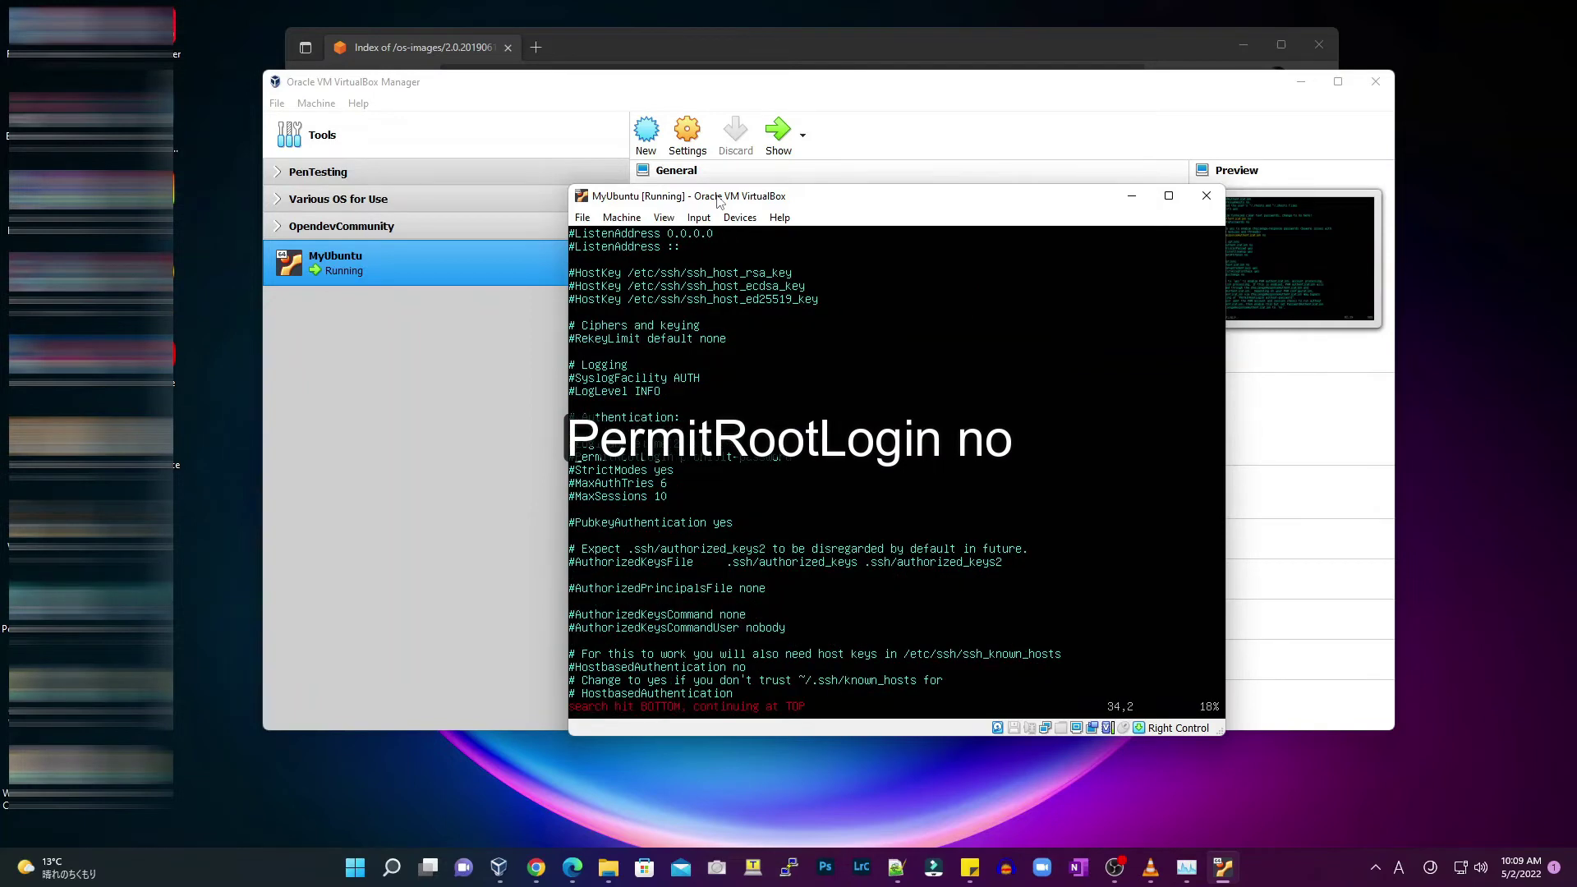
key("Left")
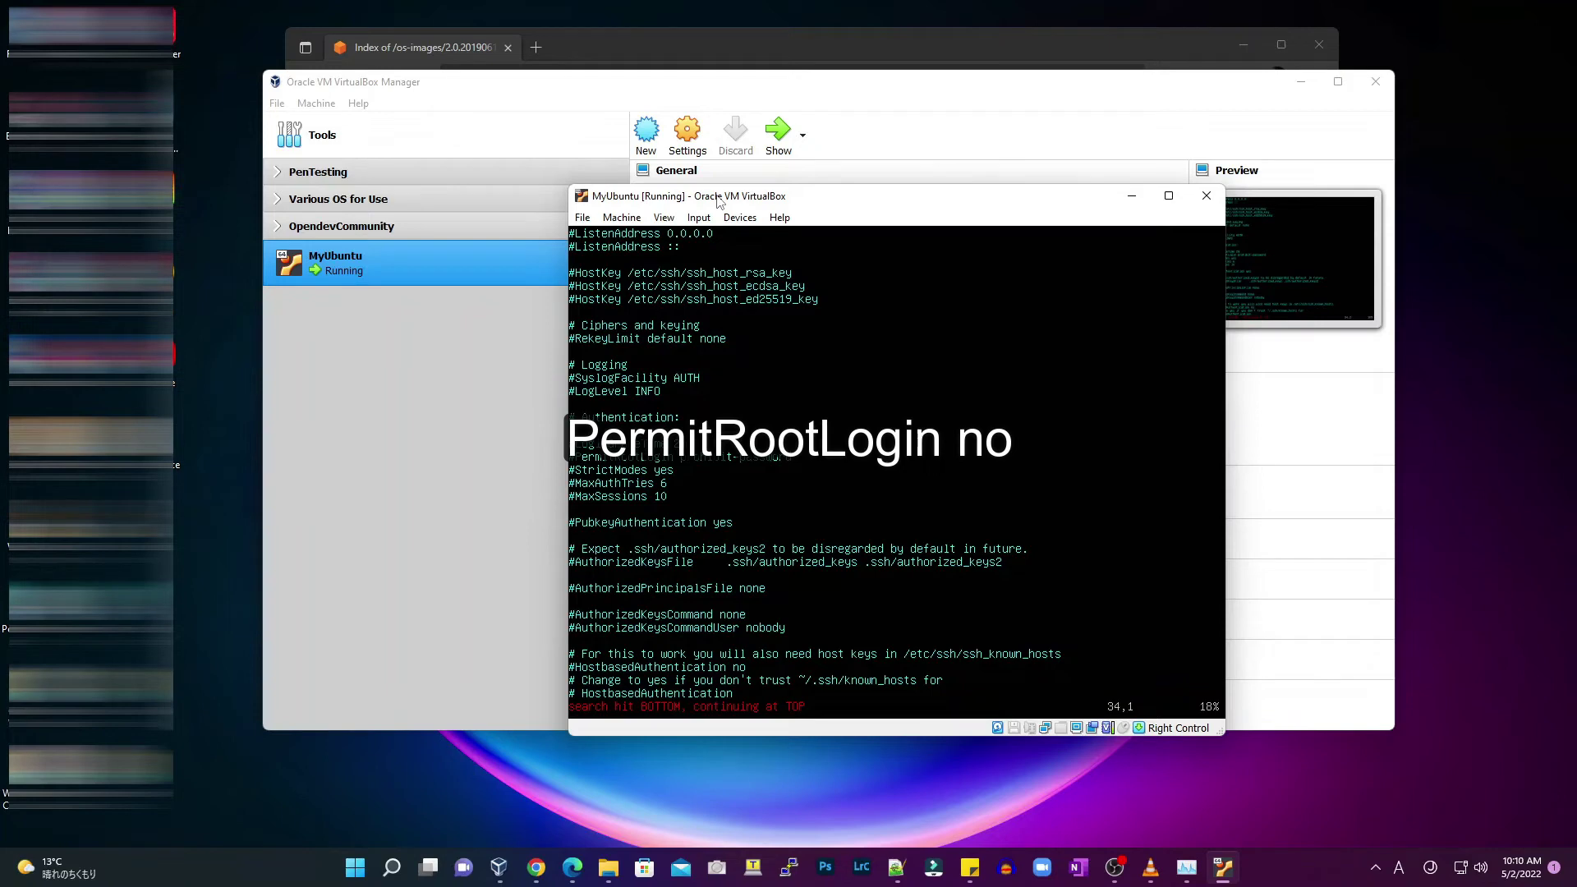
key("x")
key("Right")
key("Right")
key("Right")
key("Right")
key("Right")
key("Right")
key("Right")
key("Right")
key("Right")
key("Right")
key("Right")
key("Right")
key("x")
key("x")
key("x")
key("x")
key("x")
key("x")
key("x")
key("x")
key("x")
key("x")
key("x")
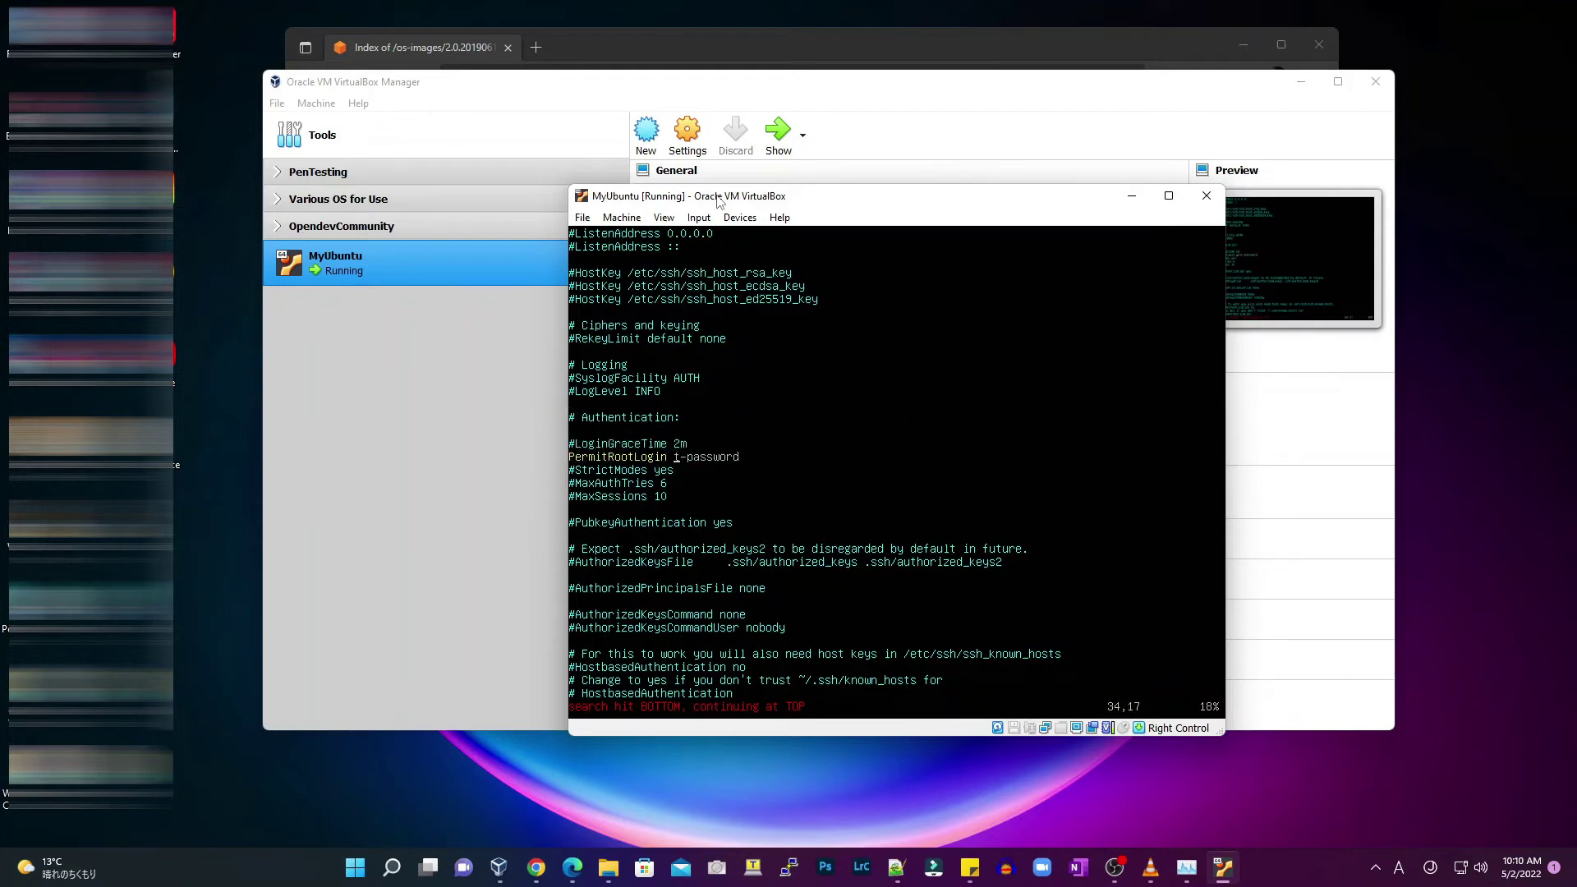
key("x")
key("x")
key("x")
key("x")
key("x")
key("x")
key("a")
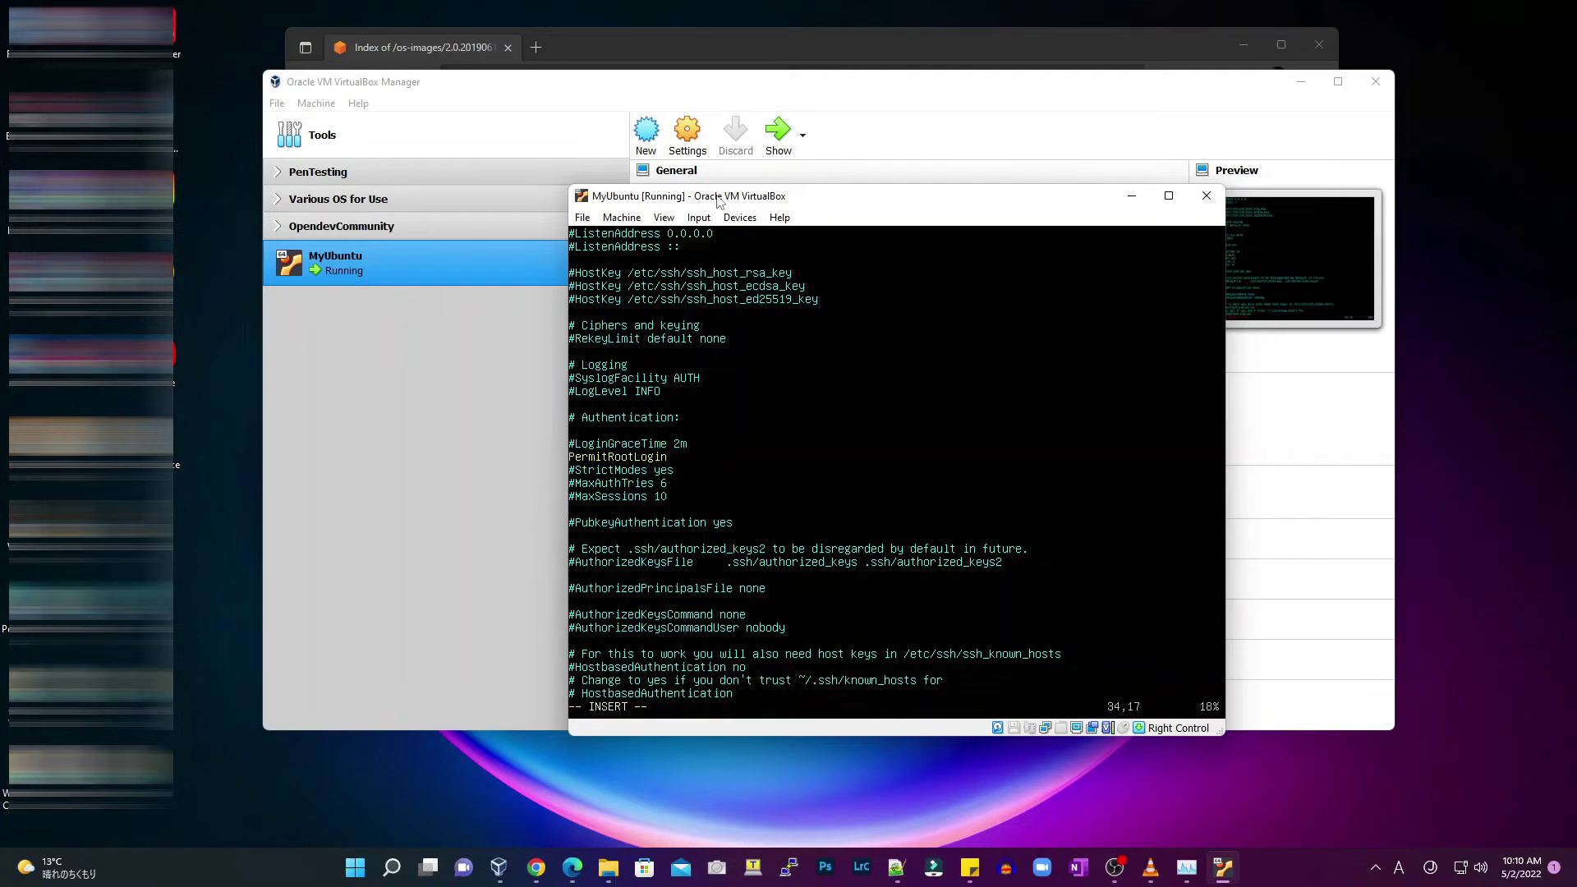
type("no")
key("Escape")
Set PasswordAuthentication to yes in sshd_config
type("/Password")
key("Return")
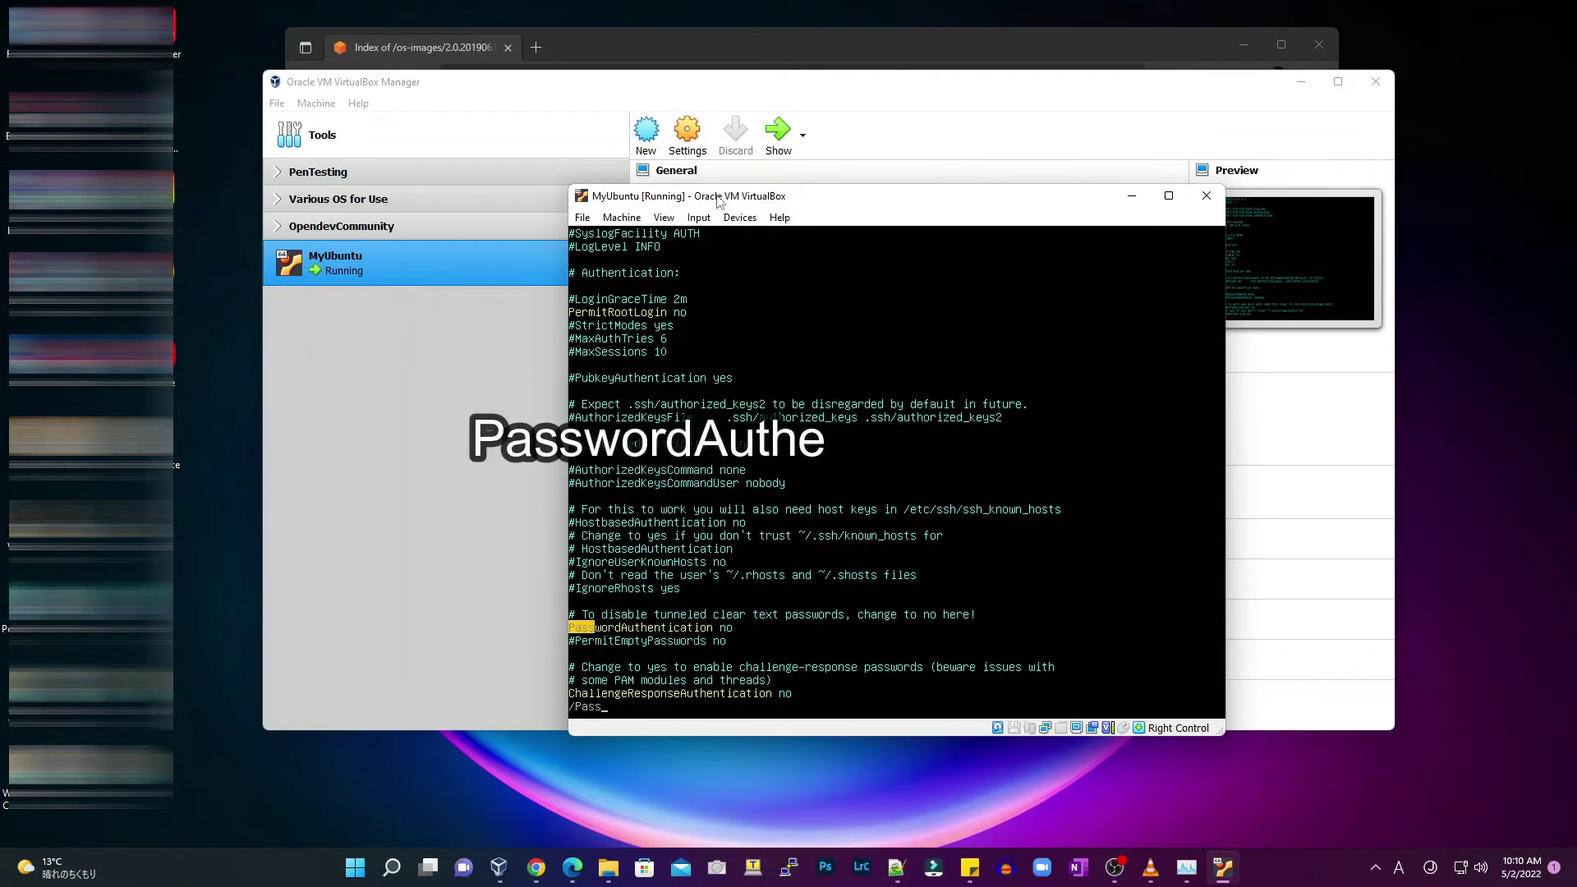
key("Right")
key("Right")
key("Right")
key("Right")
key("Right")
key("Right")
key("Right")
key("Right")
key("Right")
key("Right")
key("Right")
key("Right")
key("Right")
key("Right")
key("Right")
key("Right")
key("Right")
key("Right")
key("Right")
key("Right")
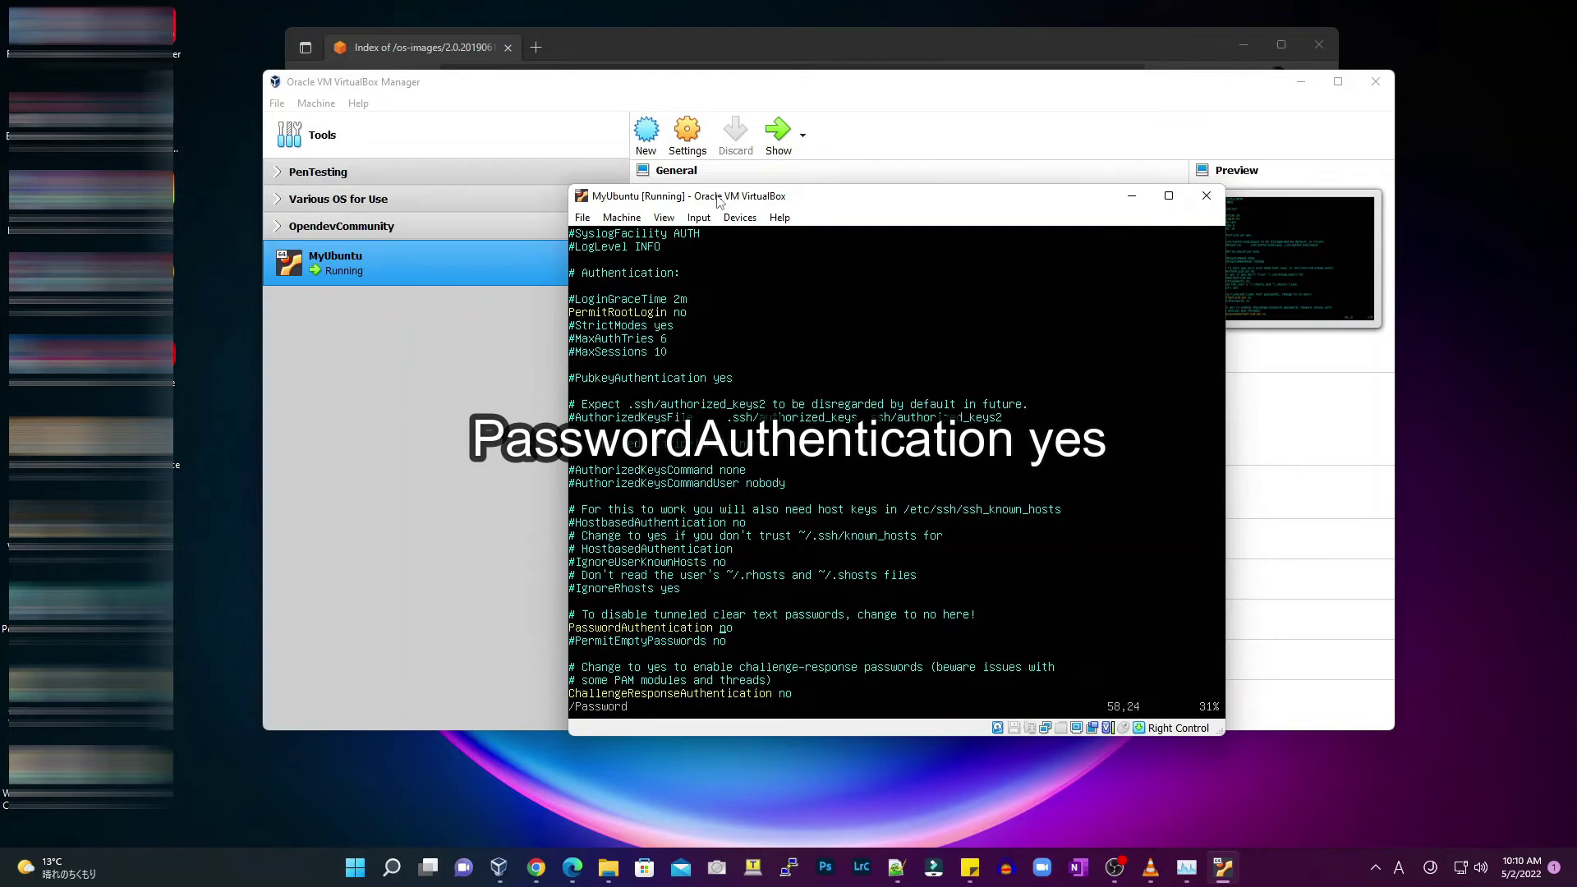
key("x")
key("i")
type("yes")
key("Escape")
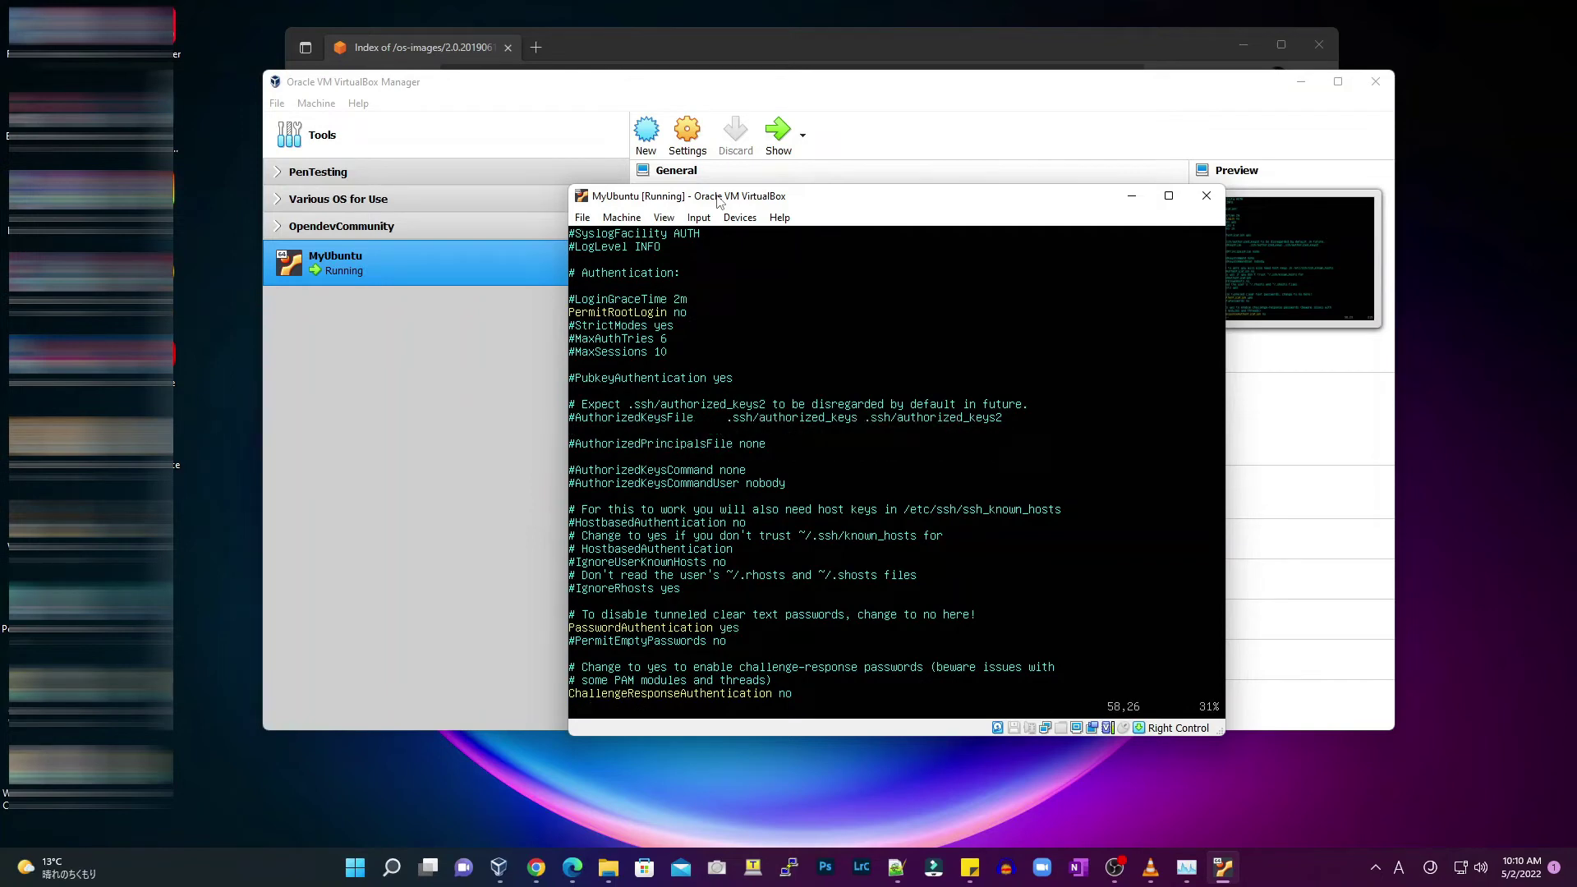
Uncomment PubkeyAuthentication, set it to no, and save sshd_config with :wq!
type("/P")
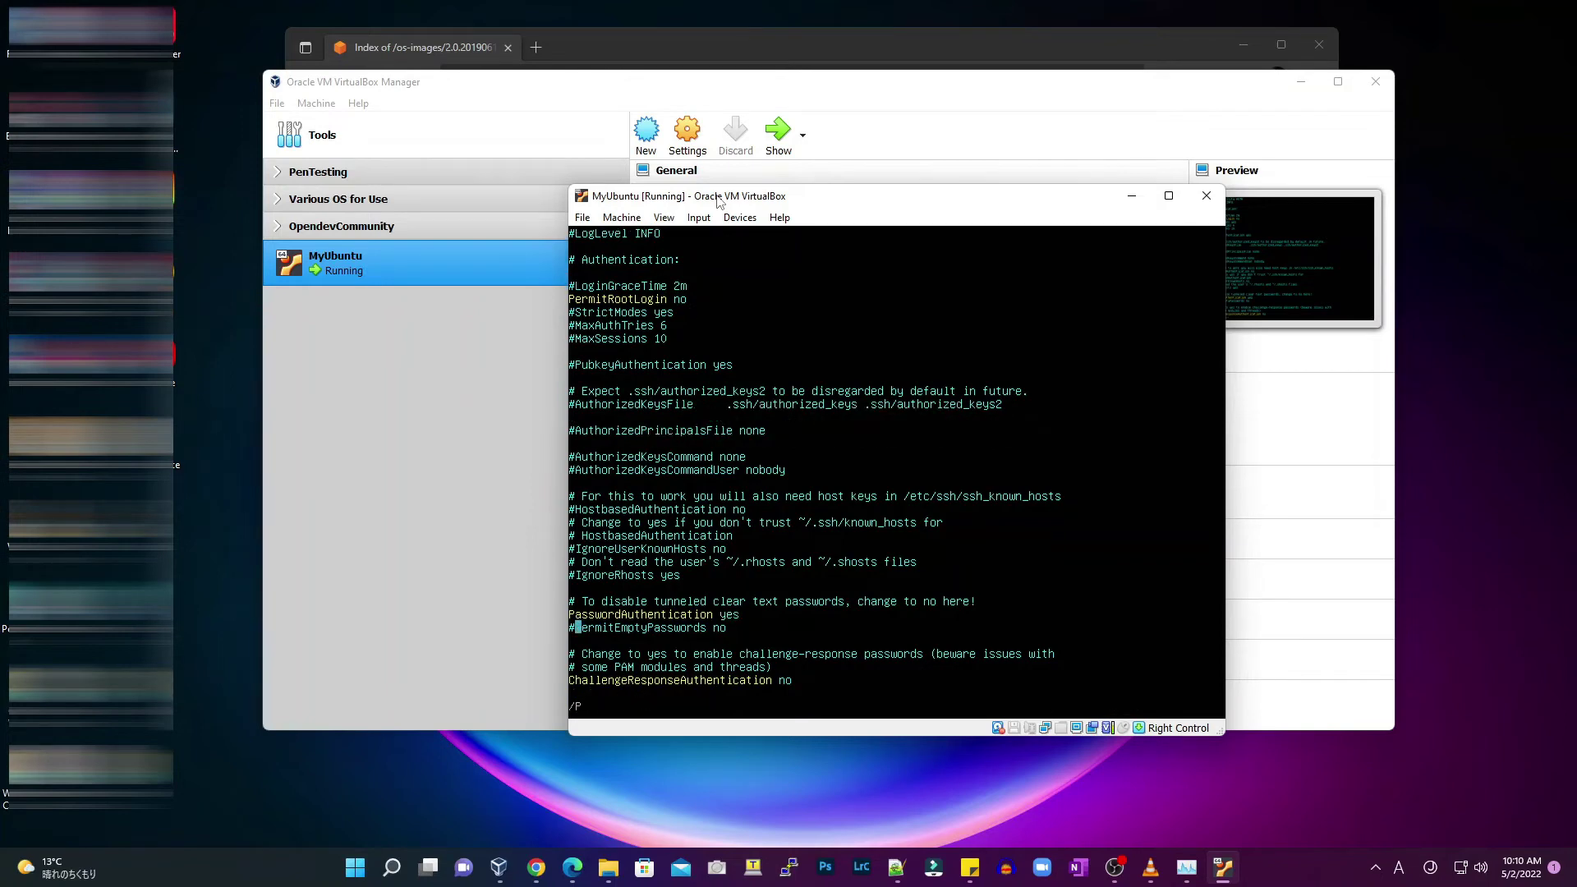
type("ubKey")
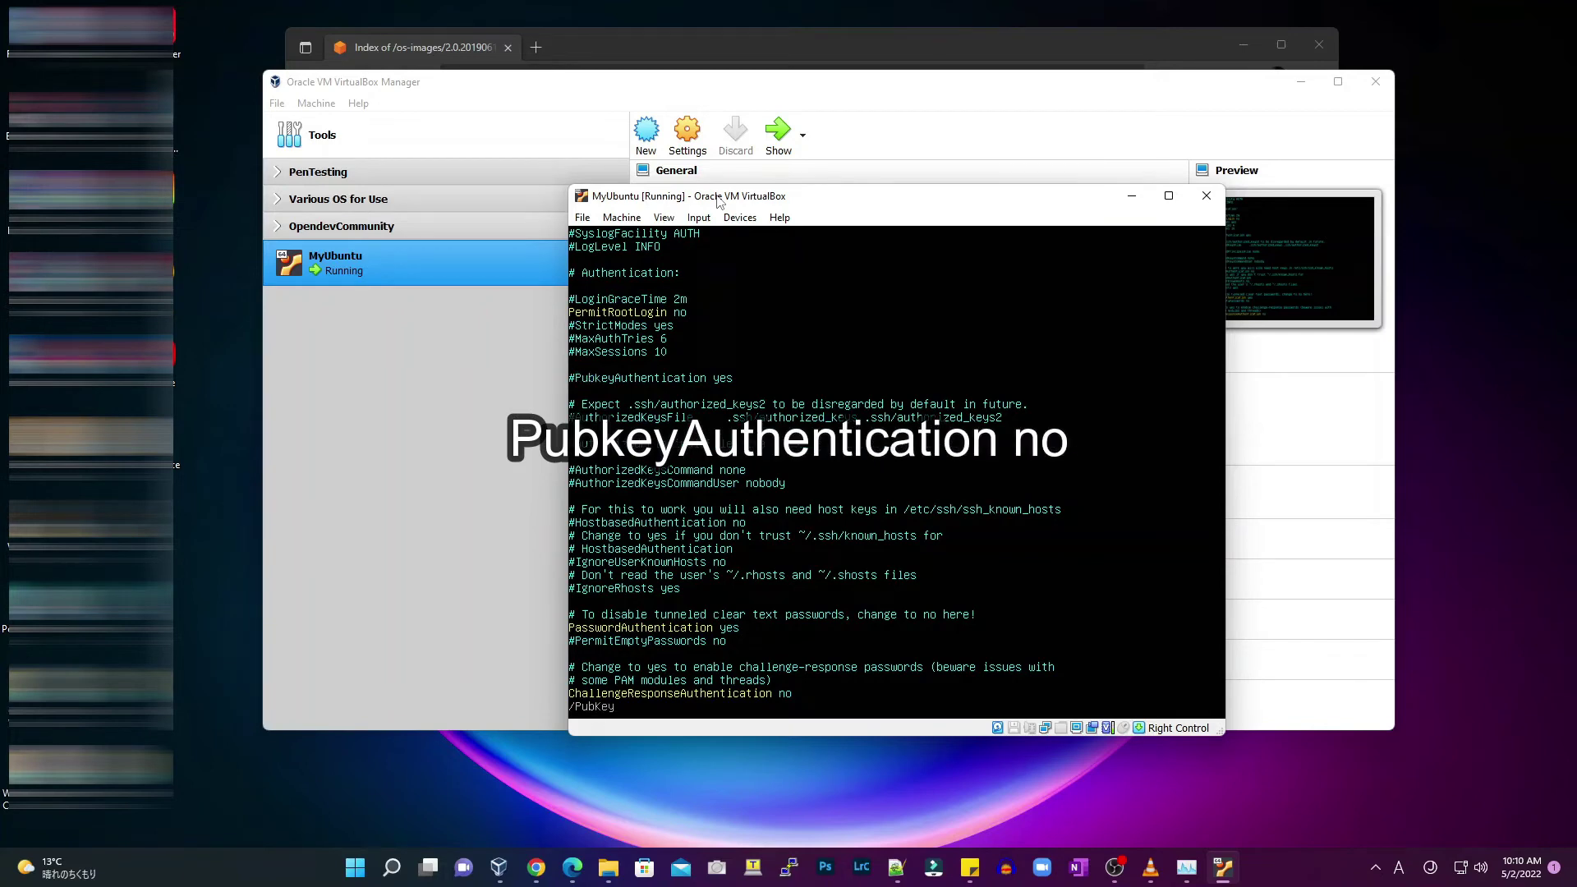
key("BackSpace")
type("key")
key("Return")
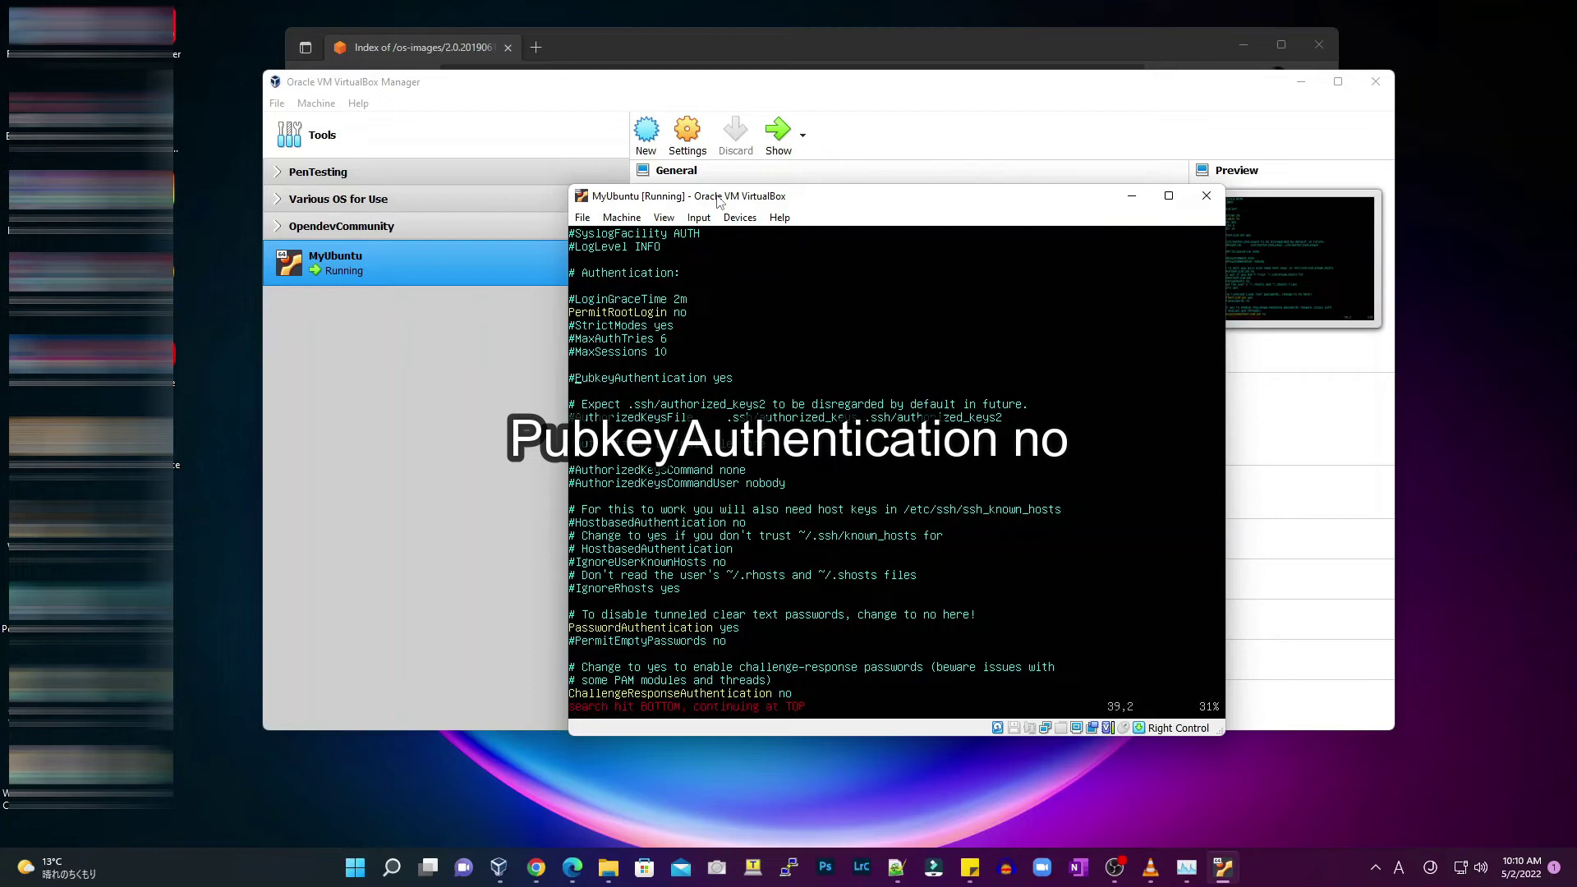
key("x")
key("Right")
key("Right")
key("Right")
key("Right")
key("Right")
key("Right")
key("Right")
key("Right")
key("Right")
key("Right")
key("Right")
key("Right")
key("Right")
key("Right")
key("Right")
key("x")
key("x")
key("i")
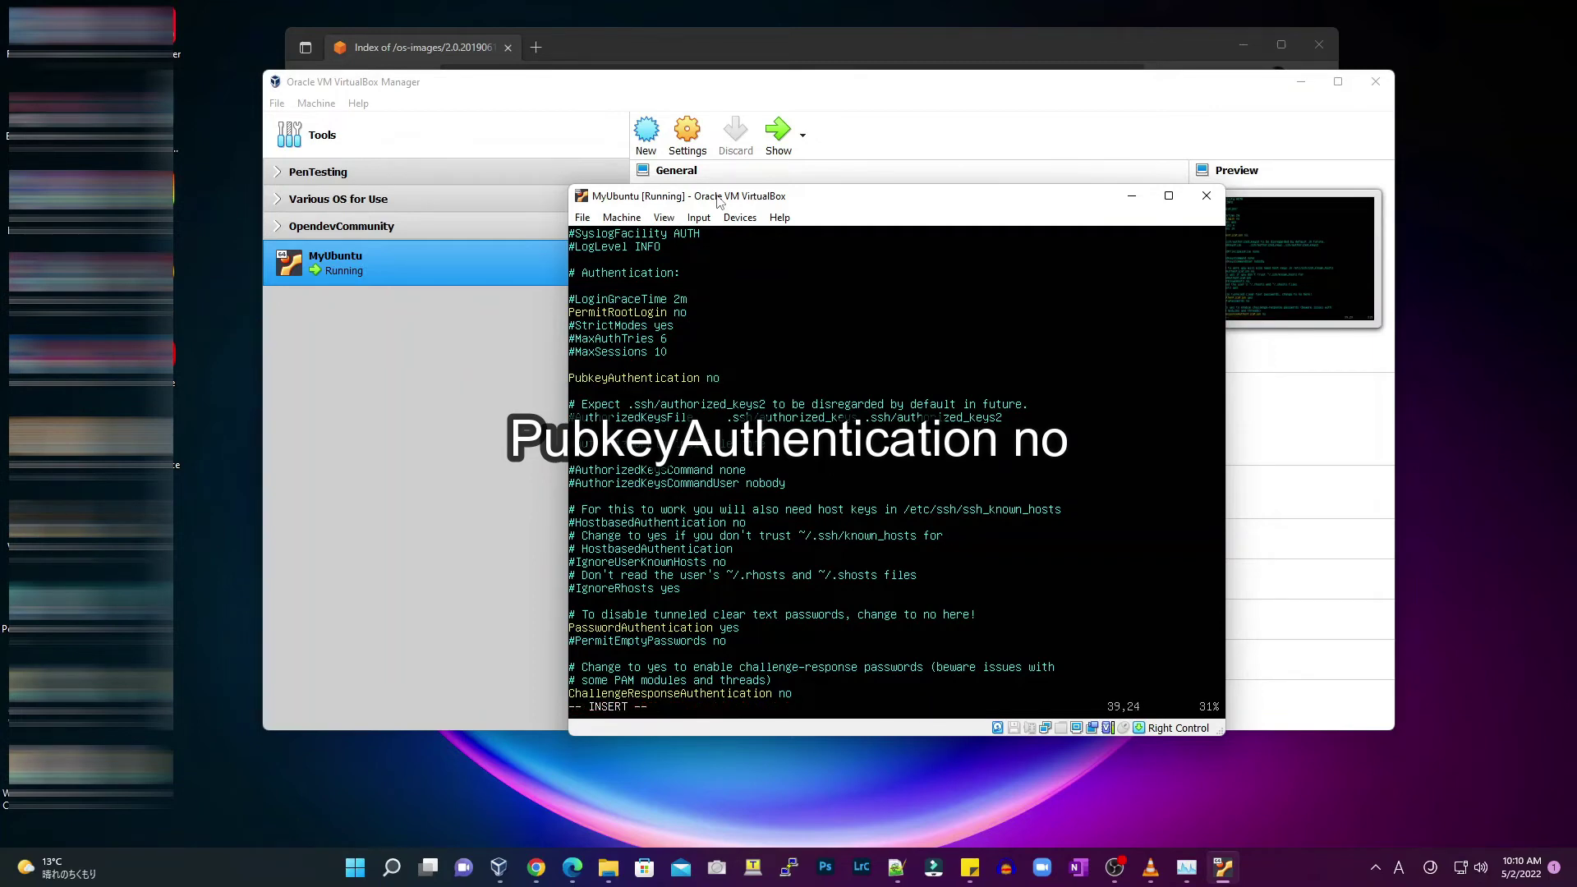
type("no")
key("Escape")
type(":wq!")
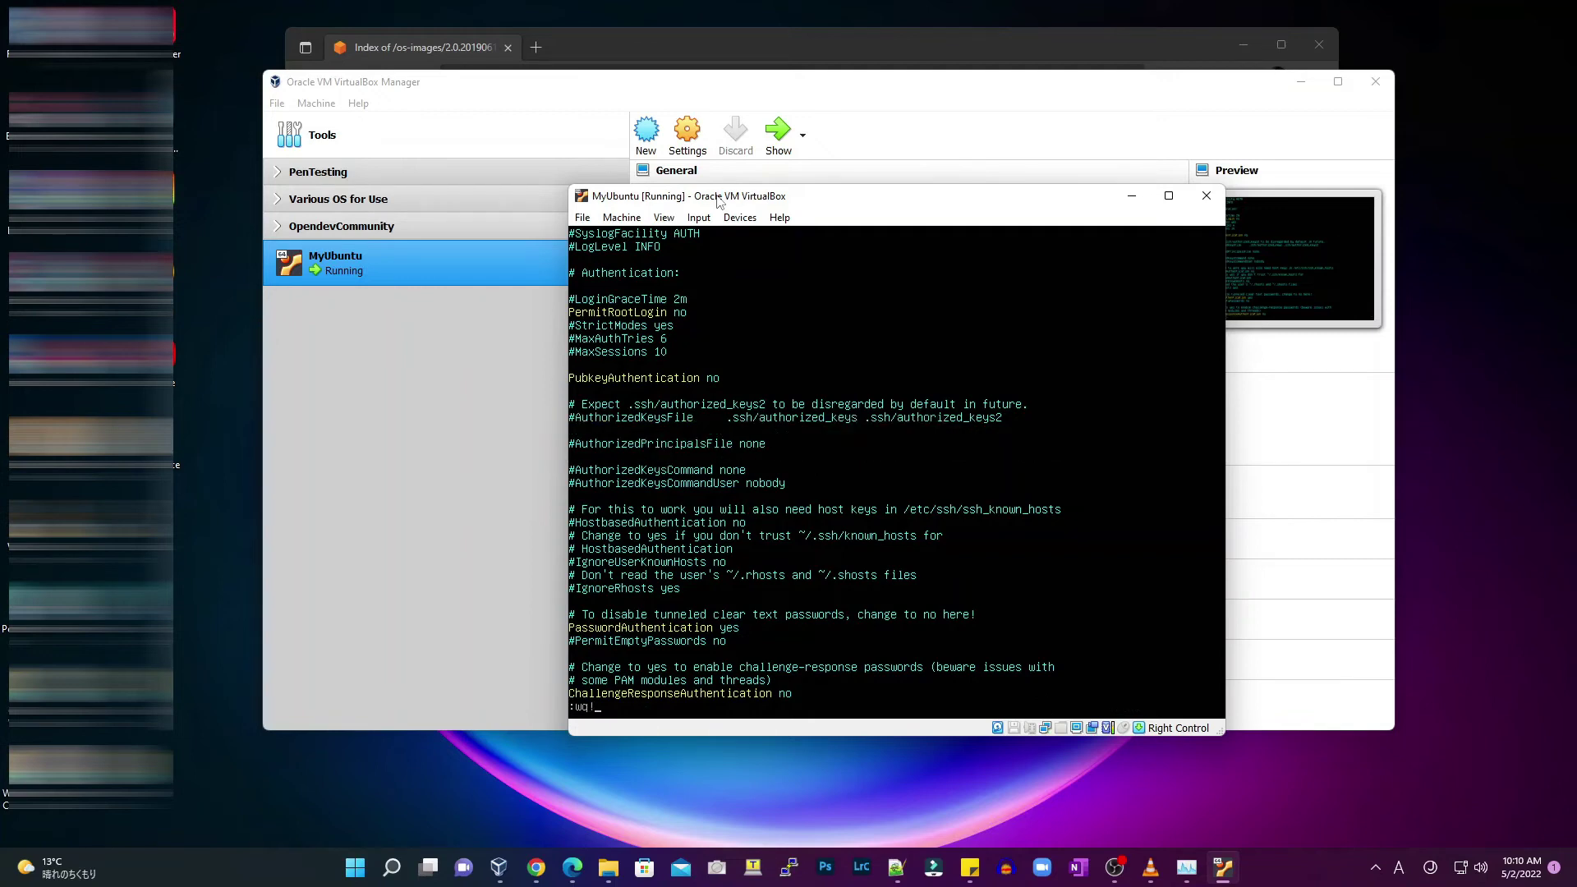
key("Return")
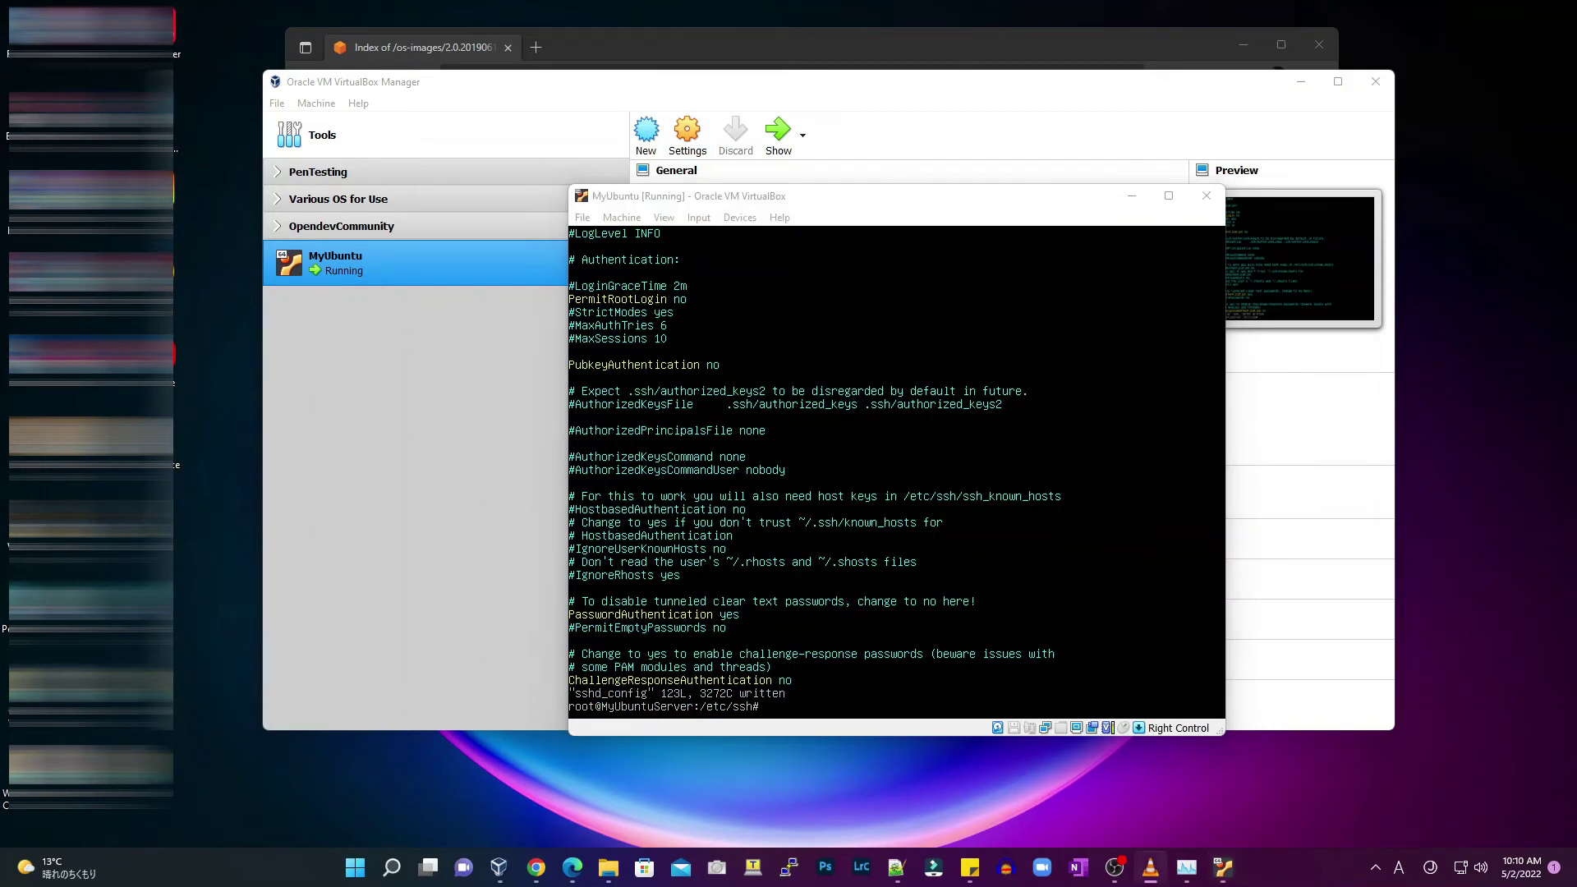
Restart sshd and create bash user someuser with home directory /home/someuser
left_click(692, 200)
type("systemctl")
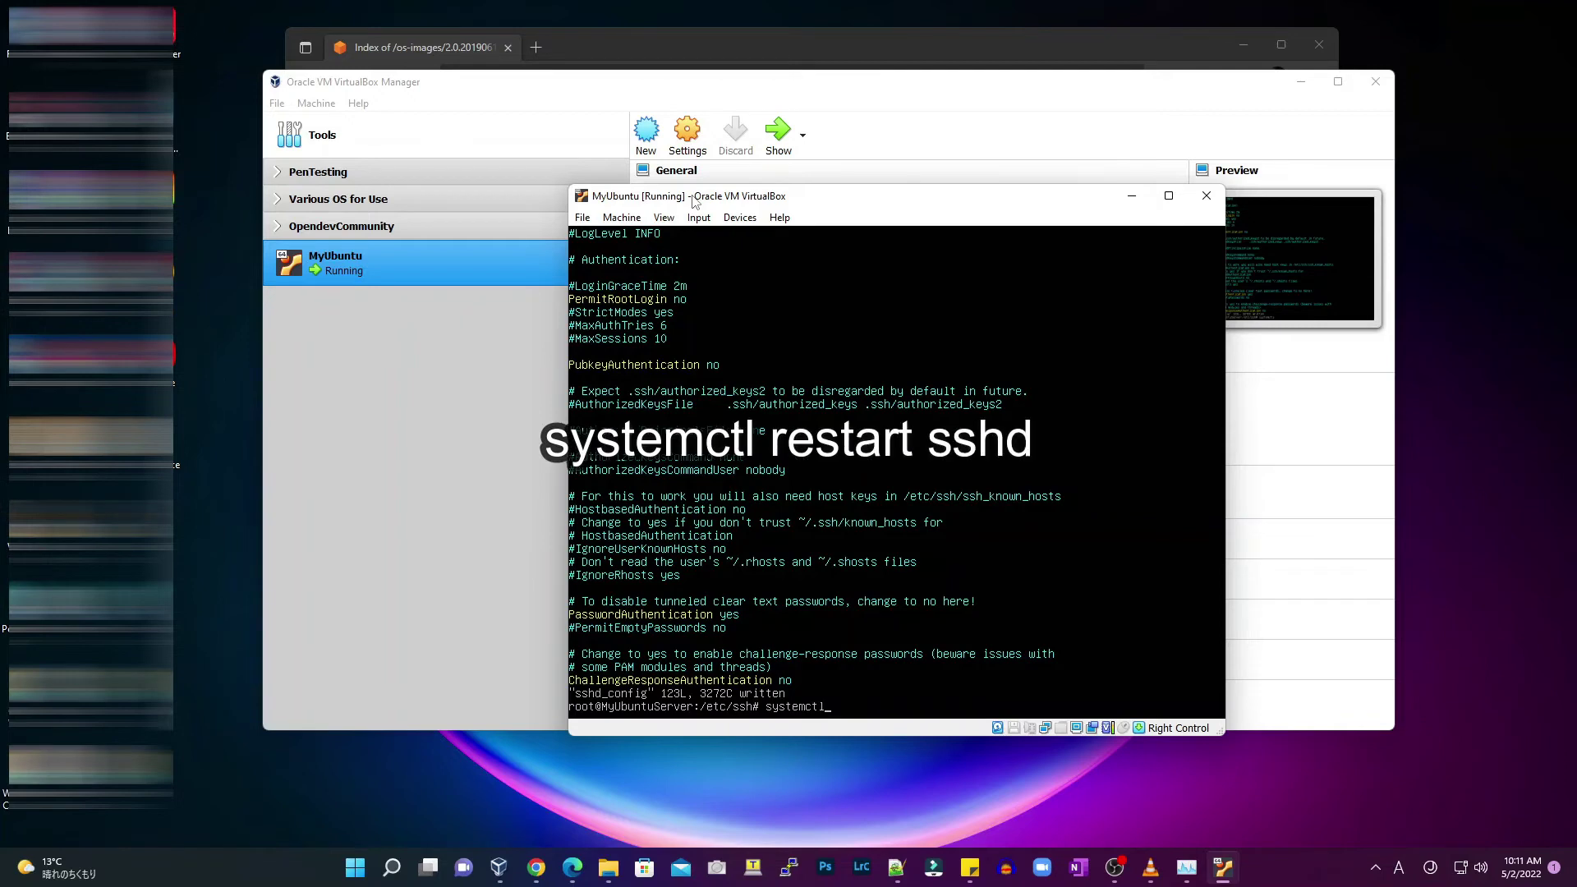
type(" restart sshd")
key("Return")
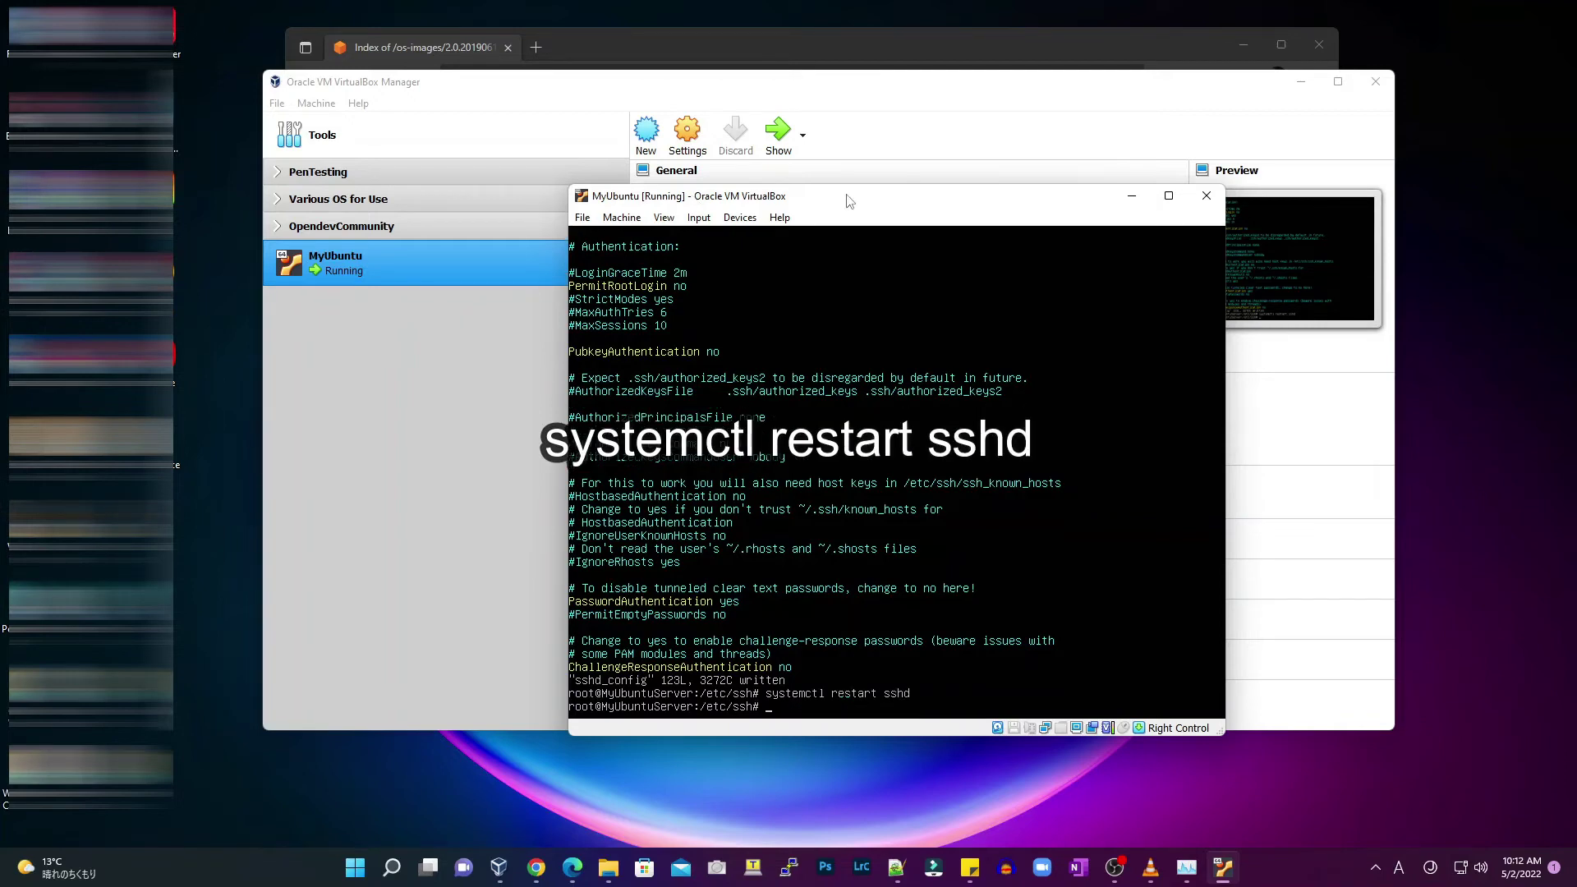
type("userad")
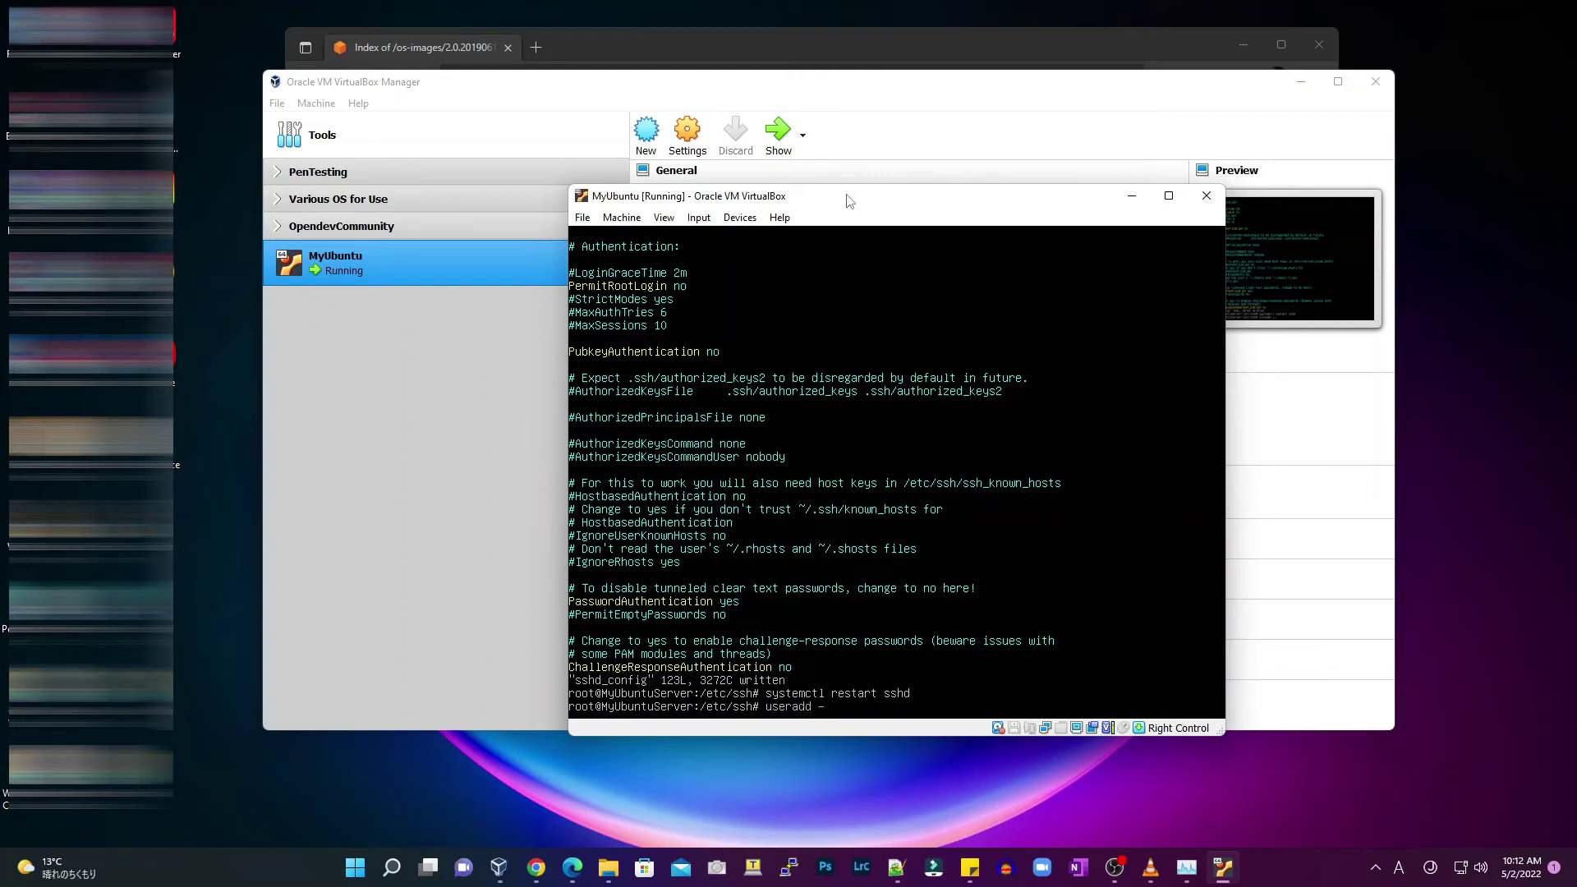
type("d -s /bin/bash -d /home/someuser")
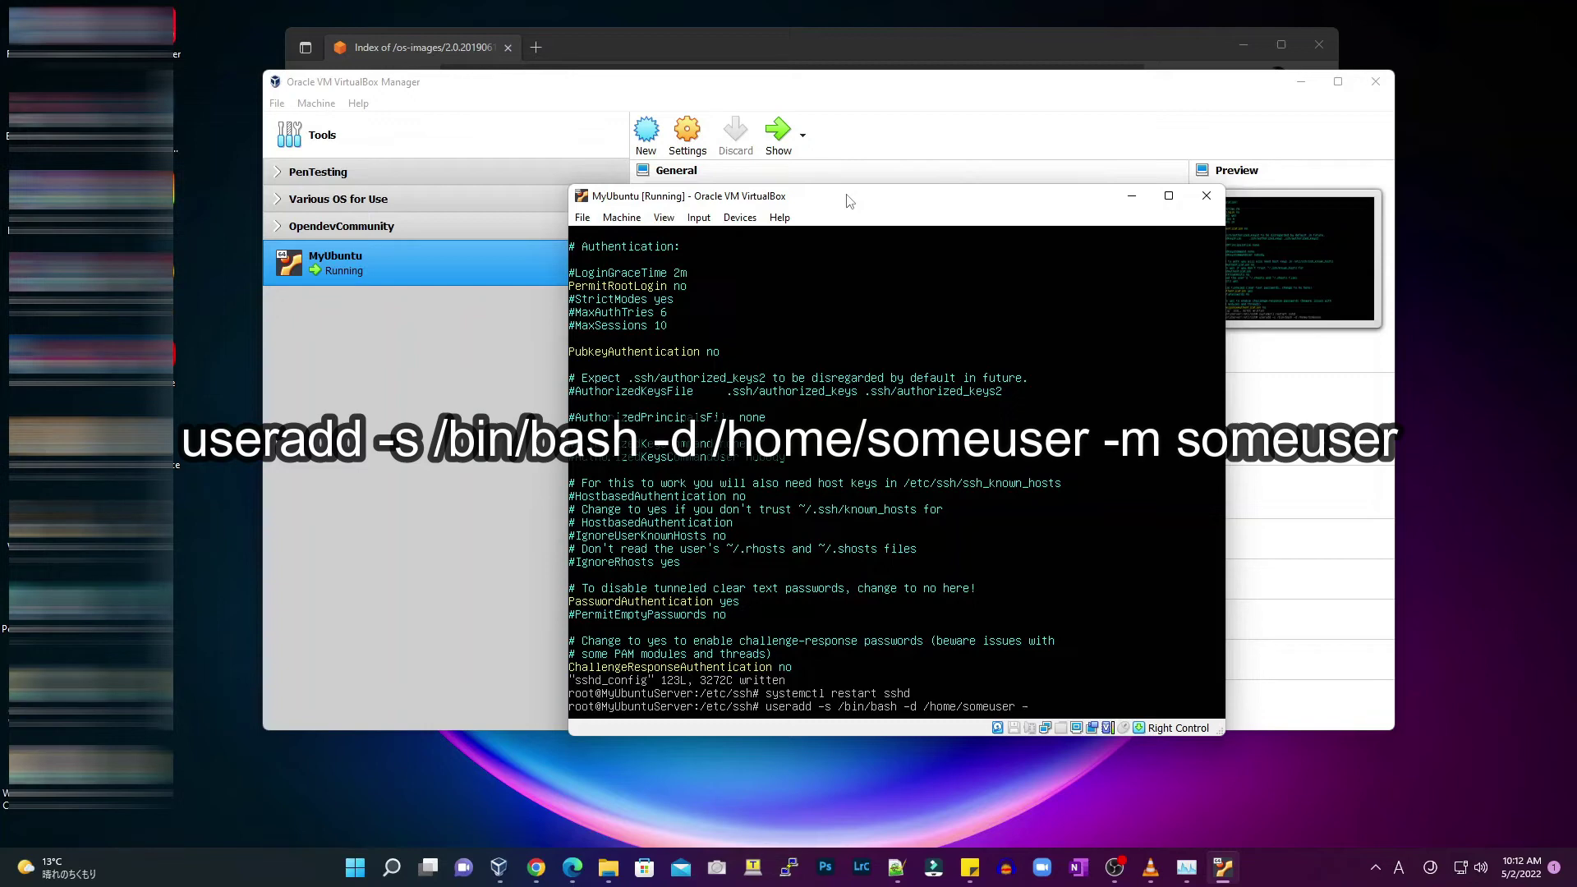
type(" -m someuser")
key("Return")
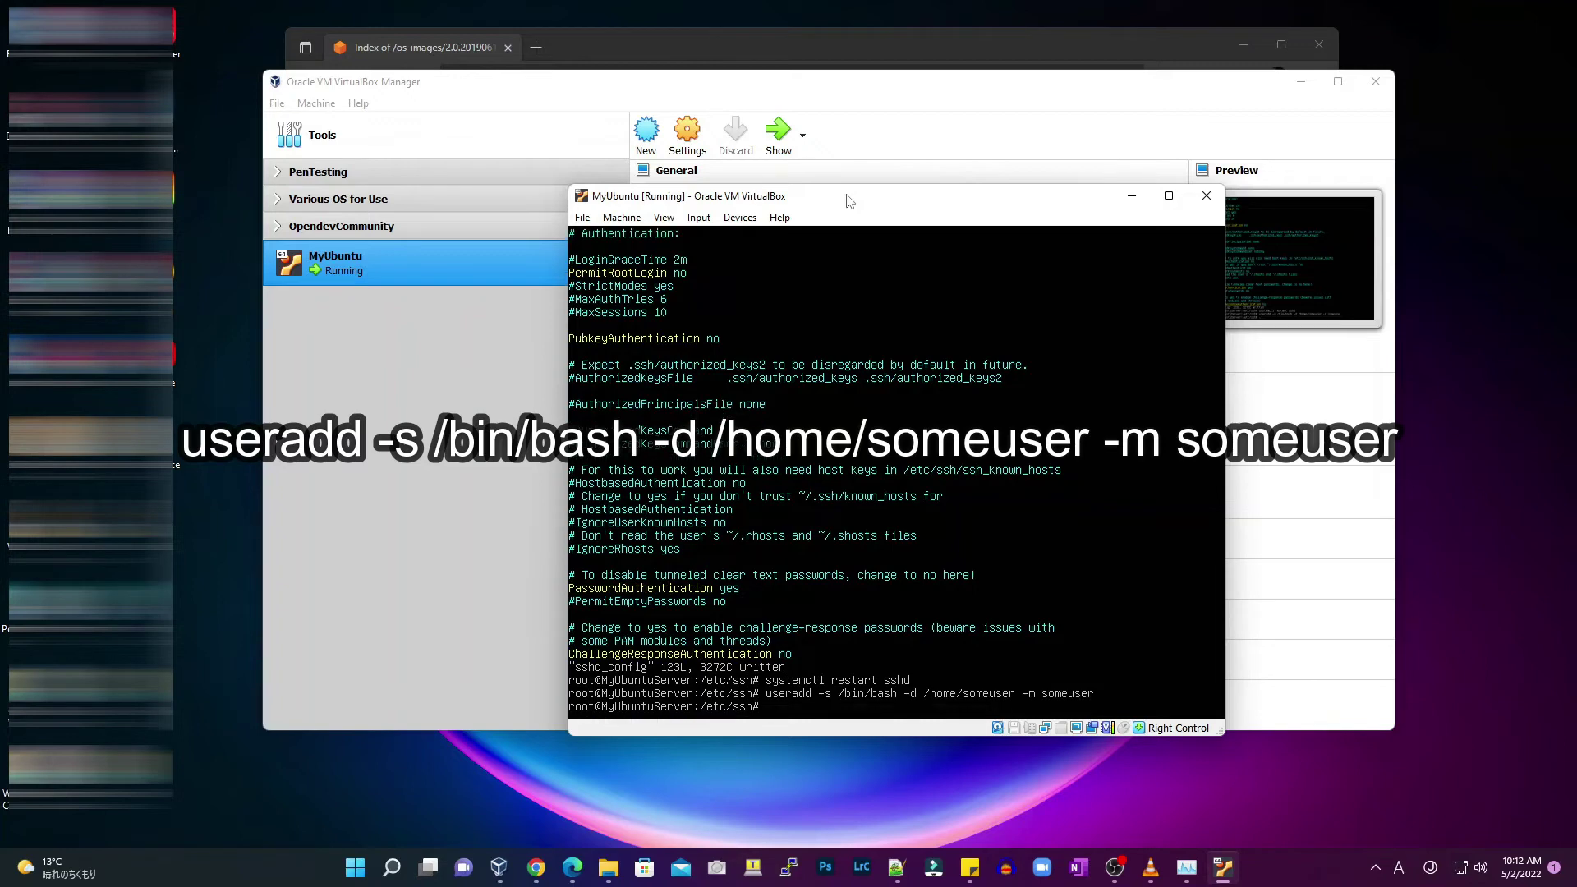
Set someuser's password and type the NOPASSWD: ALL sudoers entry for someuser
type("passwd someuser")
key("Return")
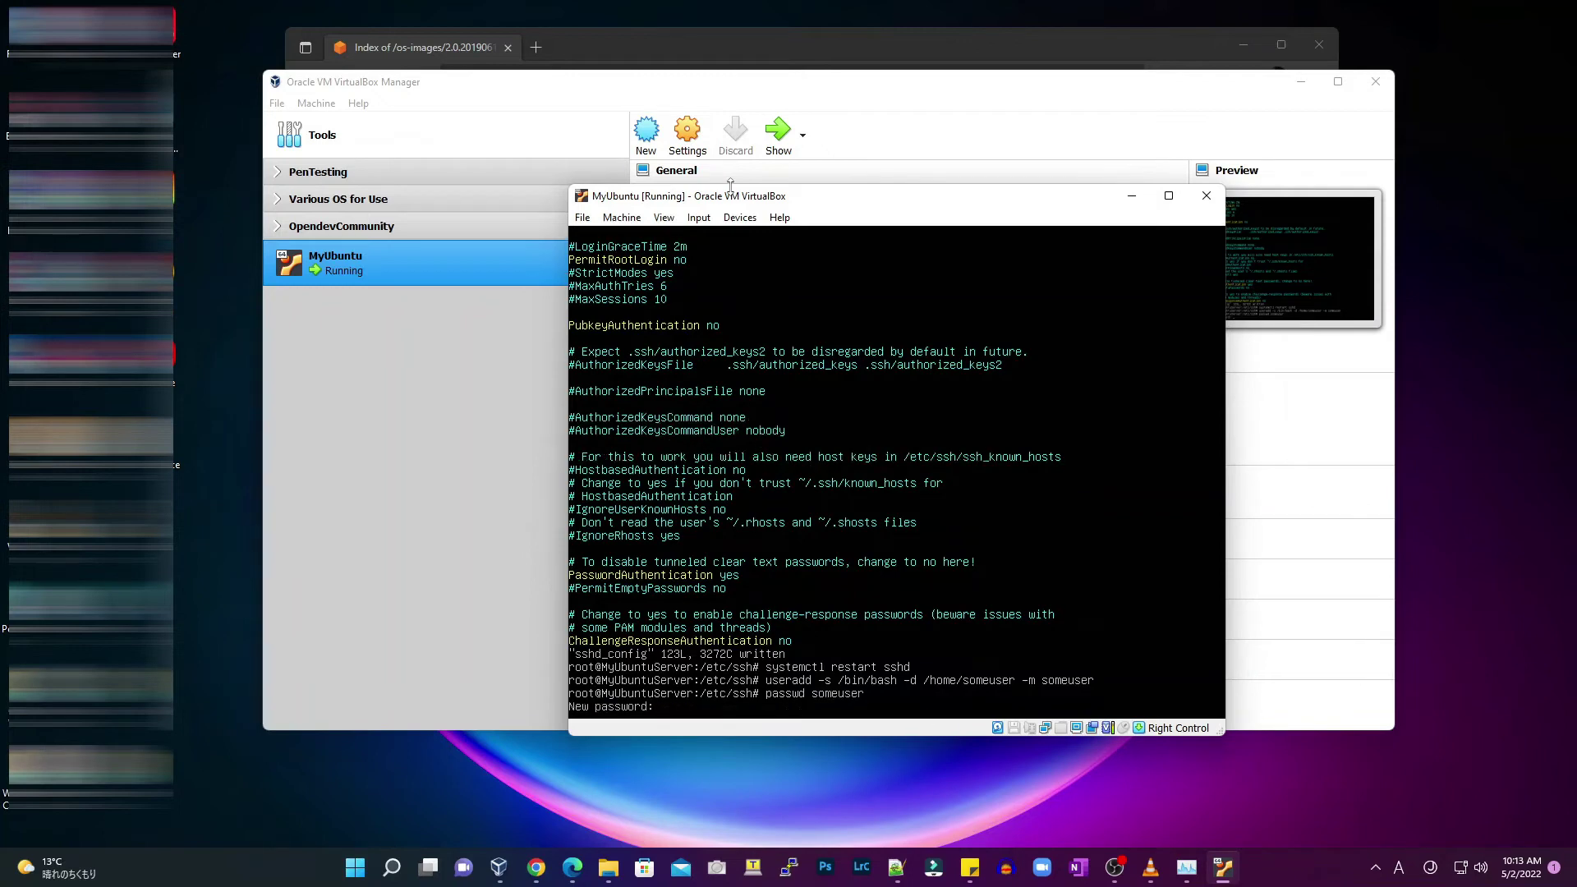
key("Return")
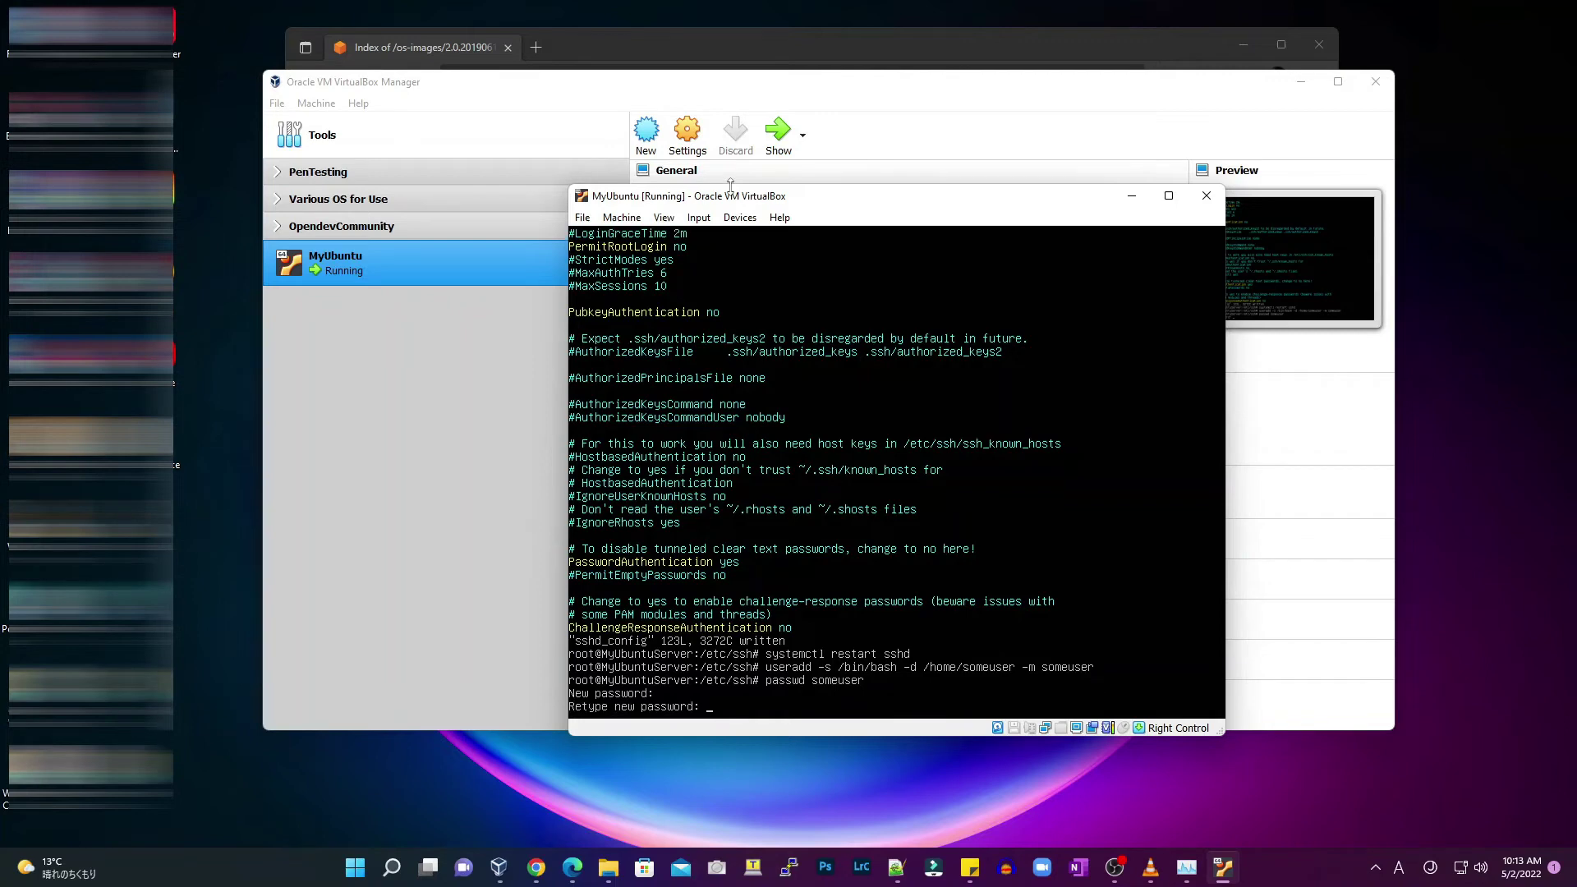
key("Return")
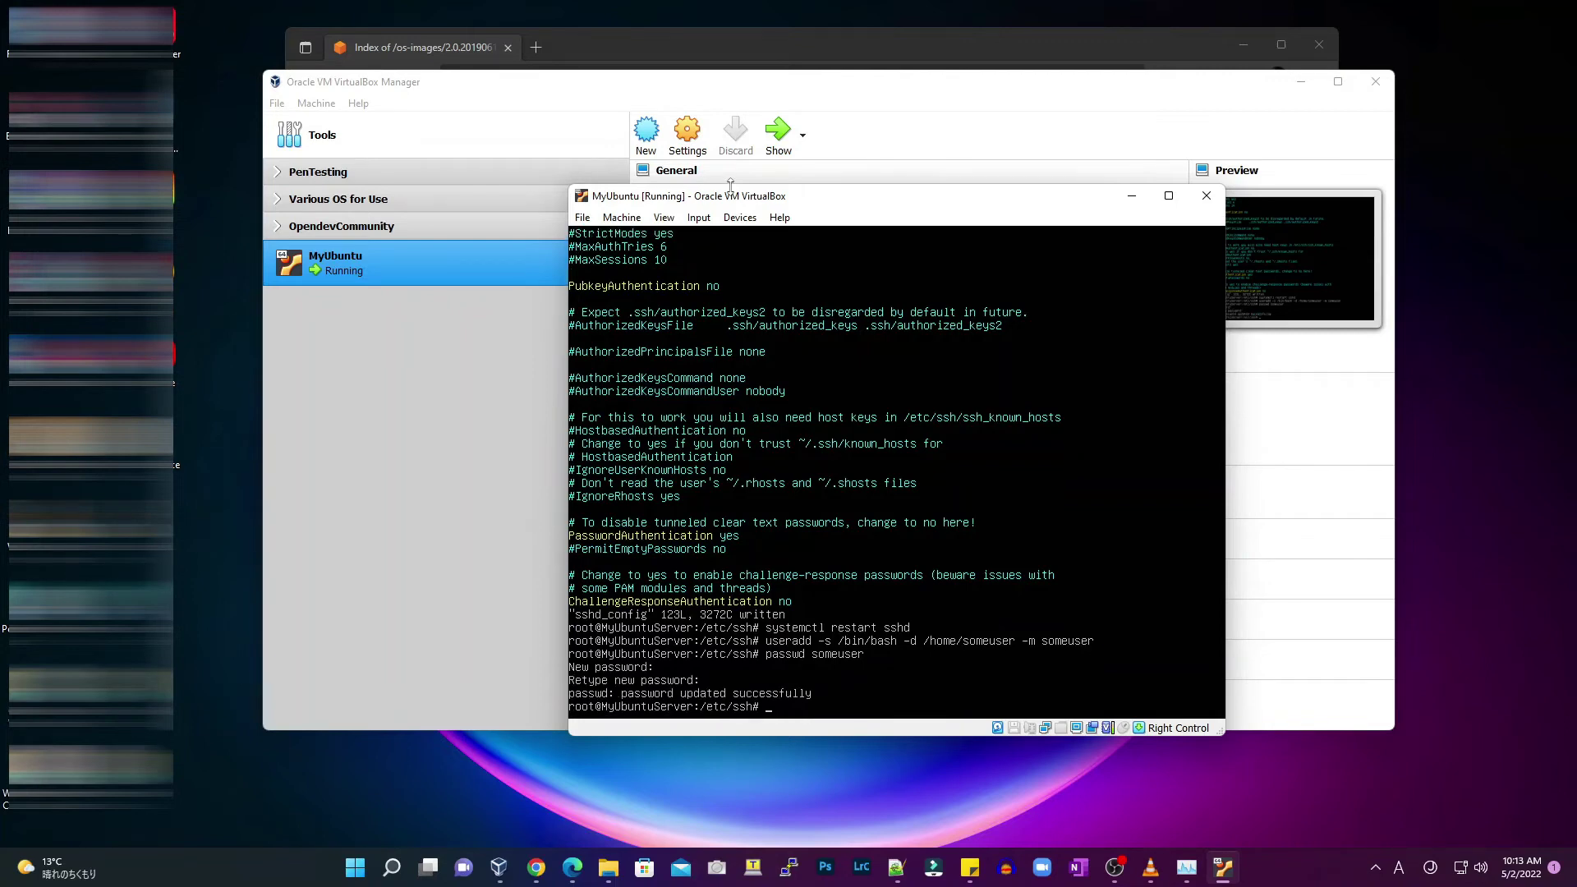
type("echo \"someuser ALL=(ALL) NOPASSWD: ALL\" >> /etc/sudoers")
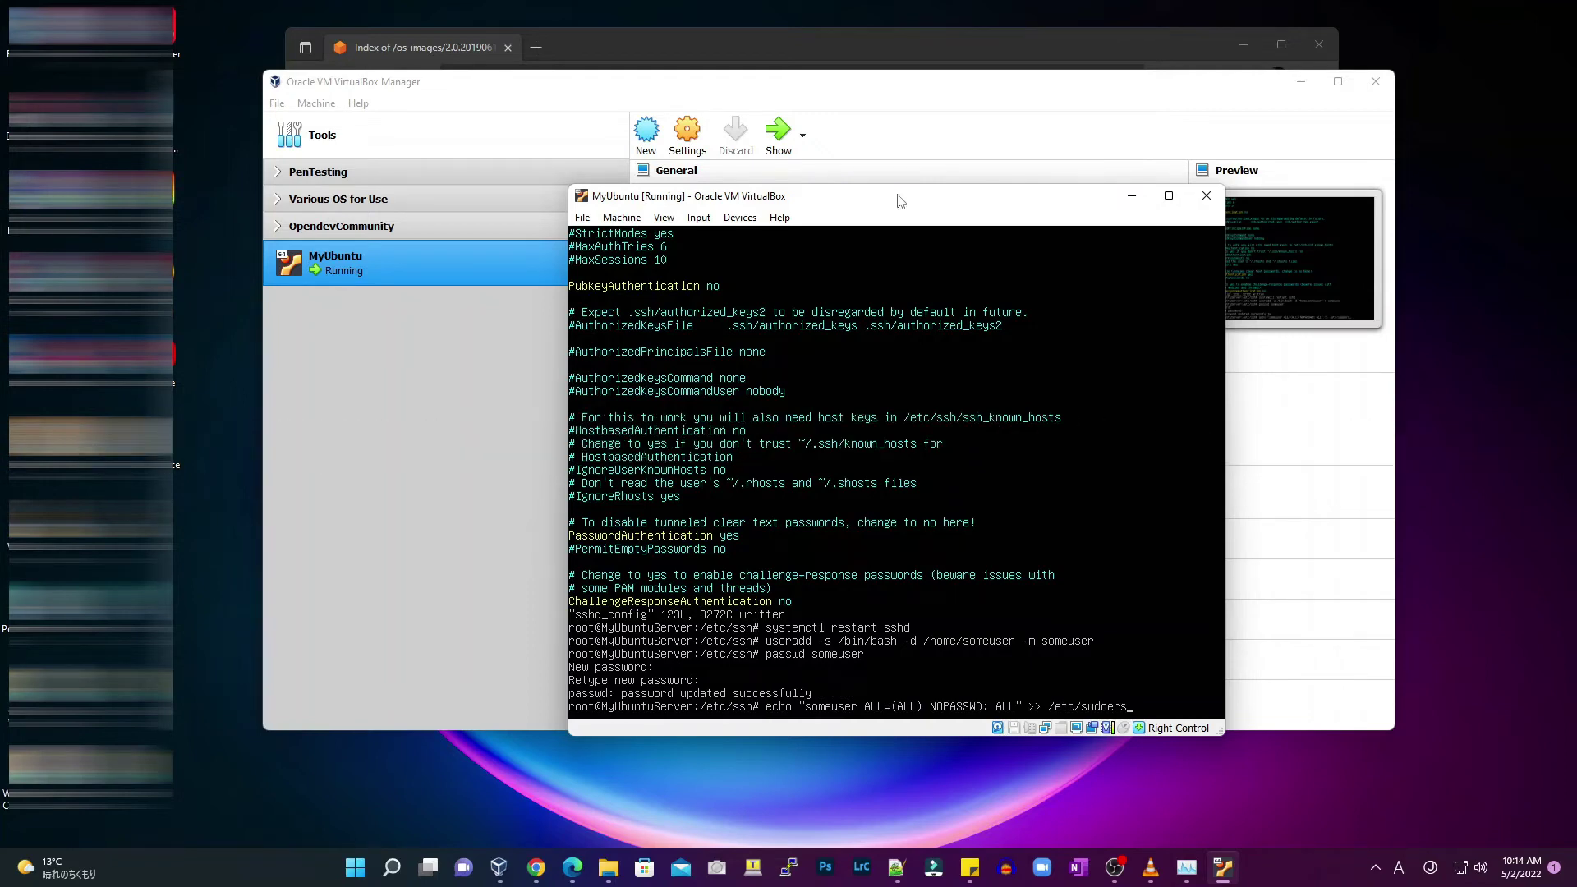
Append 'someuser ALL=(ALL) NOPASSWD: ALL' to /etc/sudoers, then bring up the Windows Run box
key("Return")
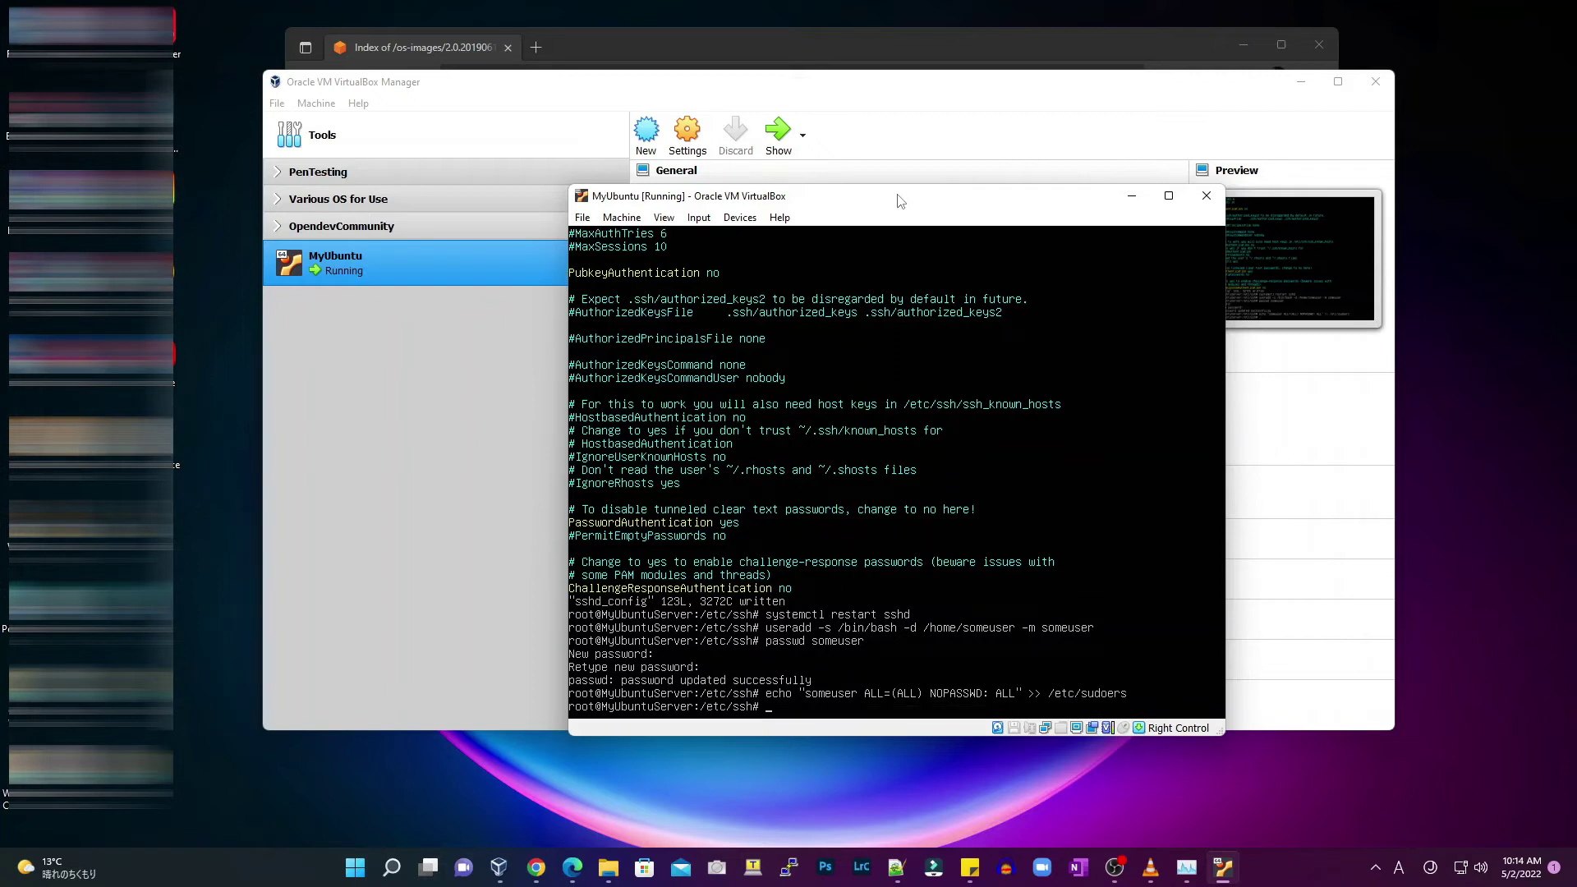
key("alt+Tab")
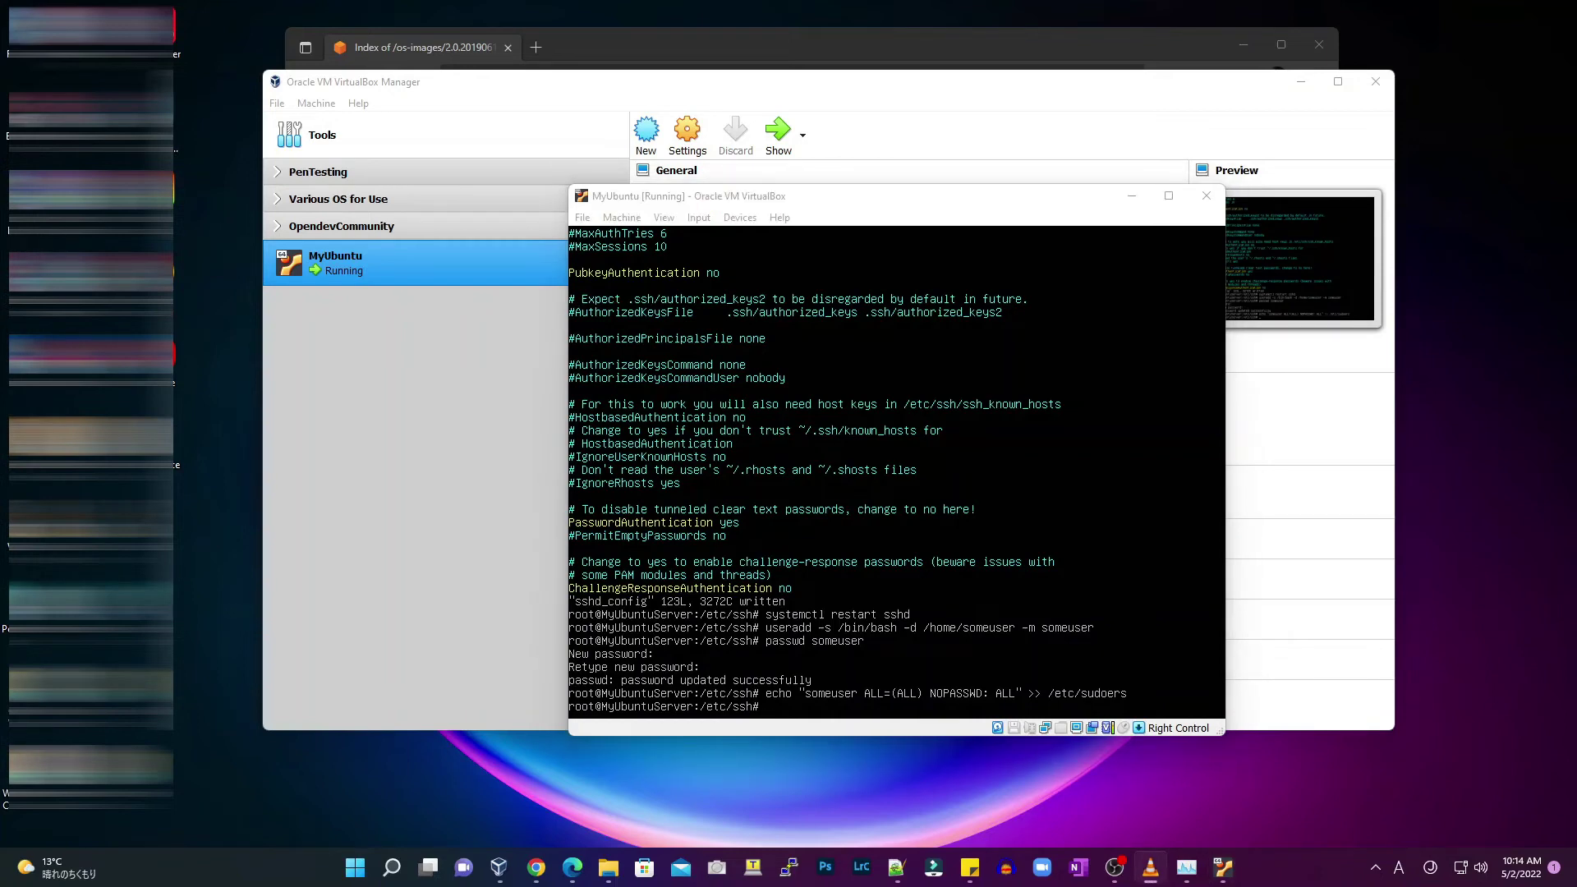
key("super+r")
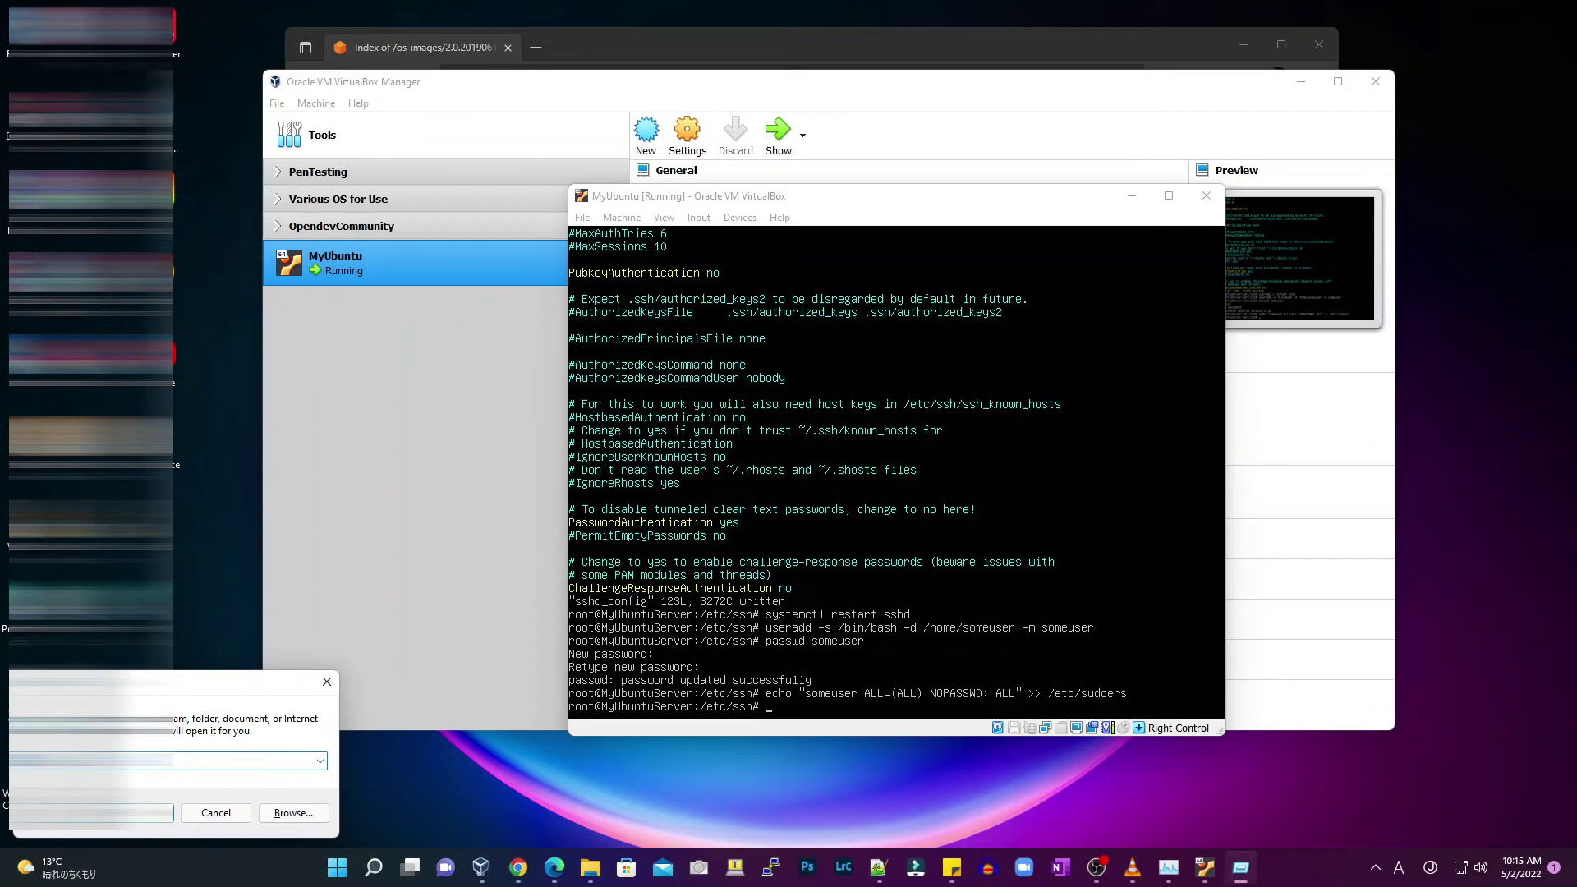
key("Return")
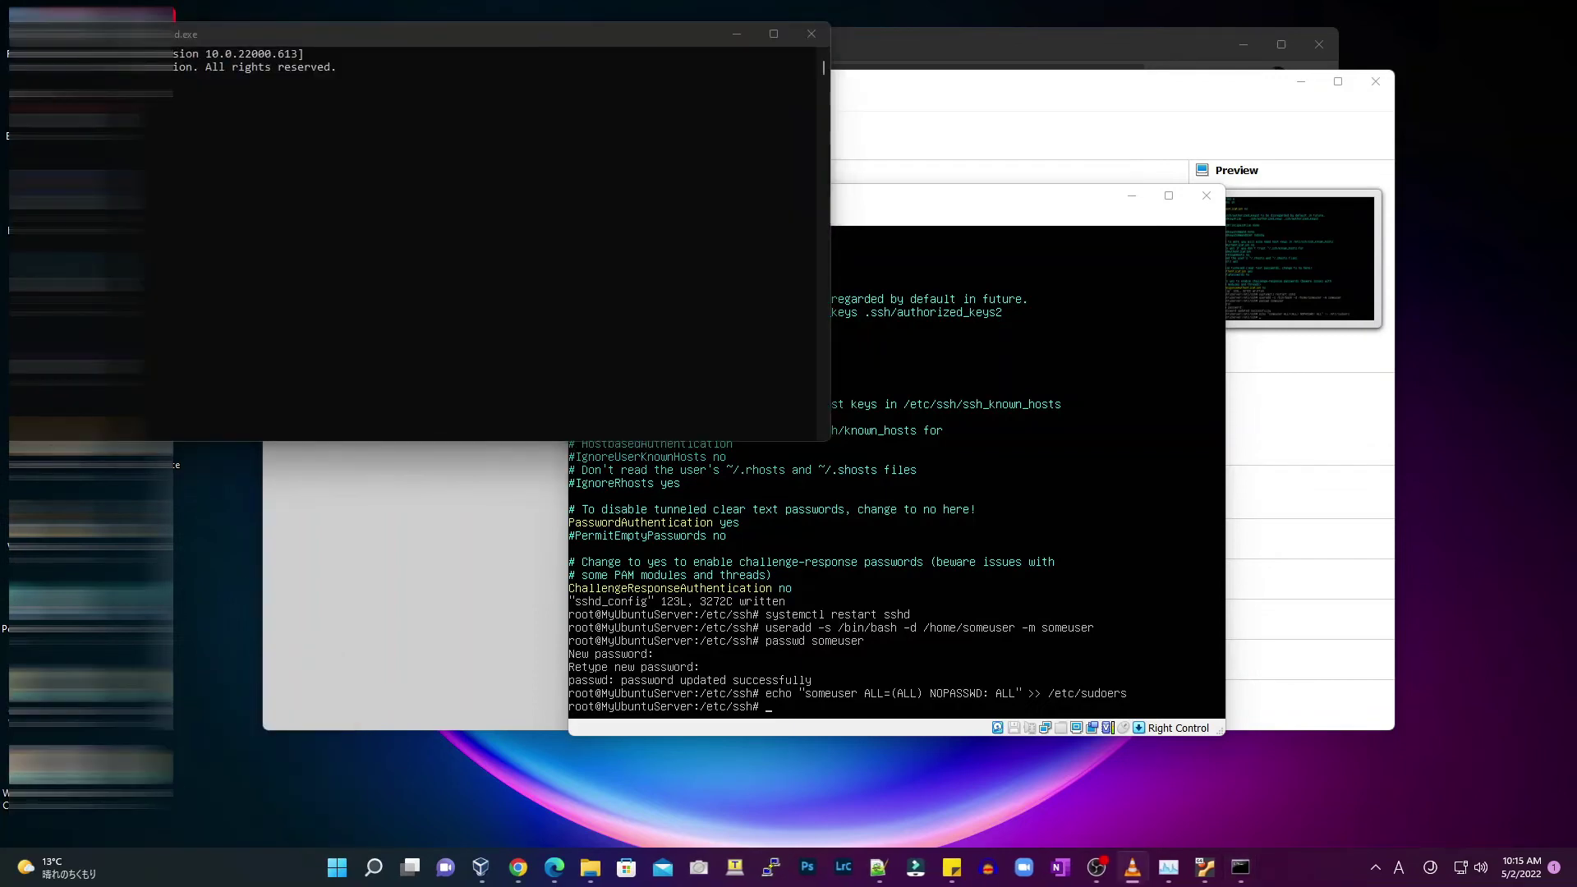
left_click_drag(240, 38, 633, 99)
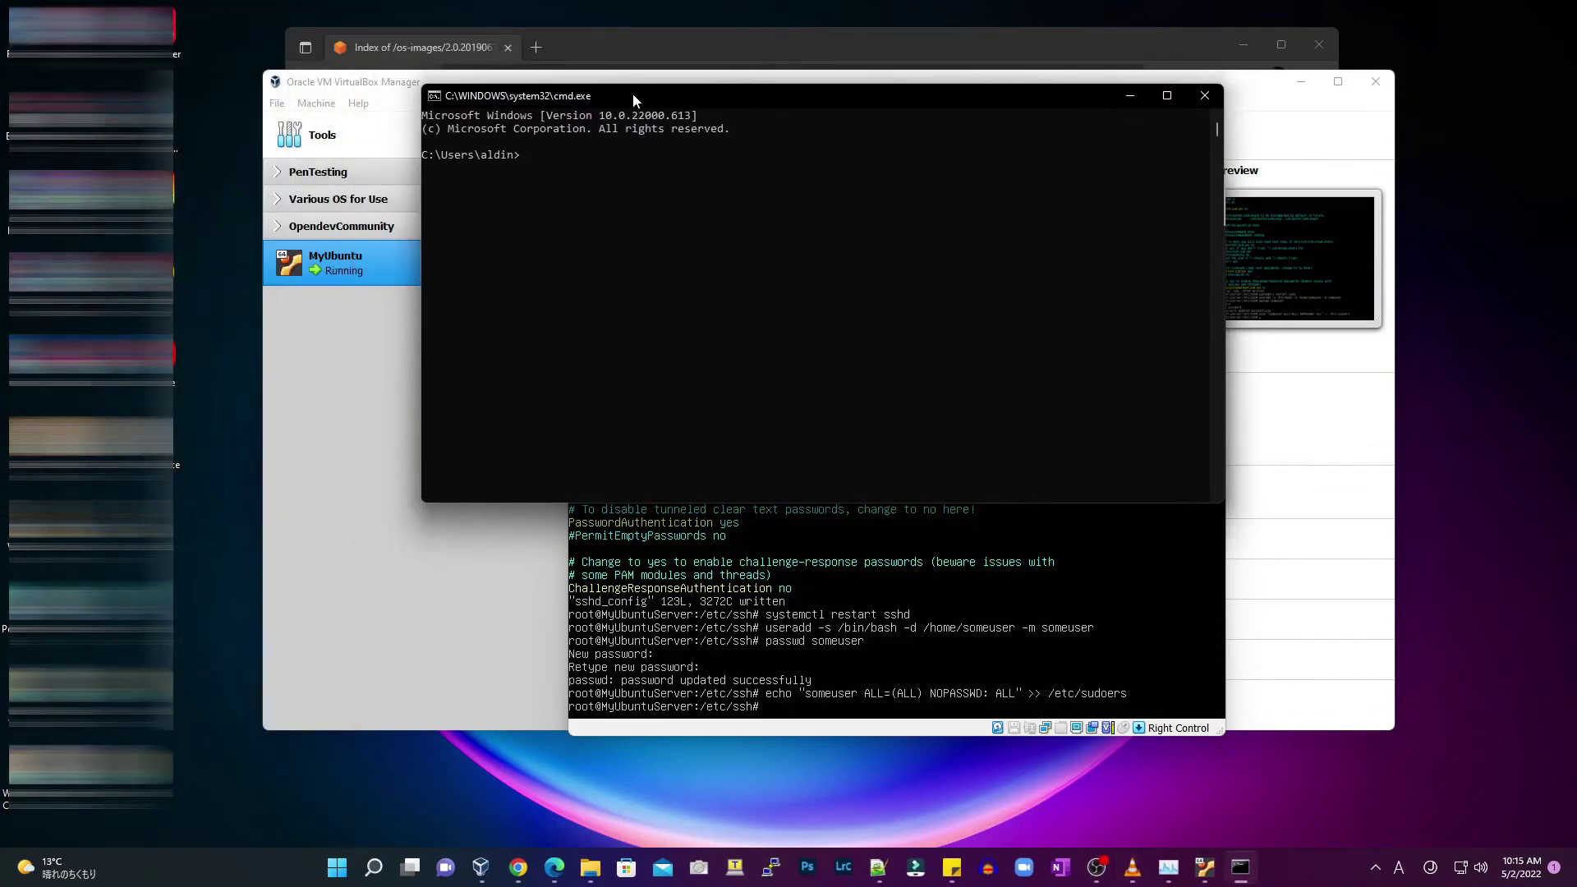
type("ssh someuser@192.168.7.115")
left_click(939, 553)
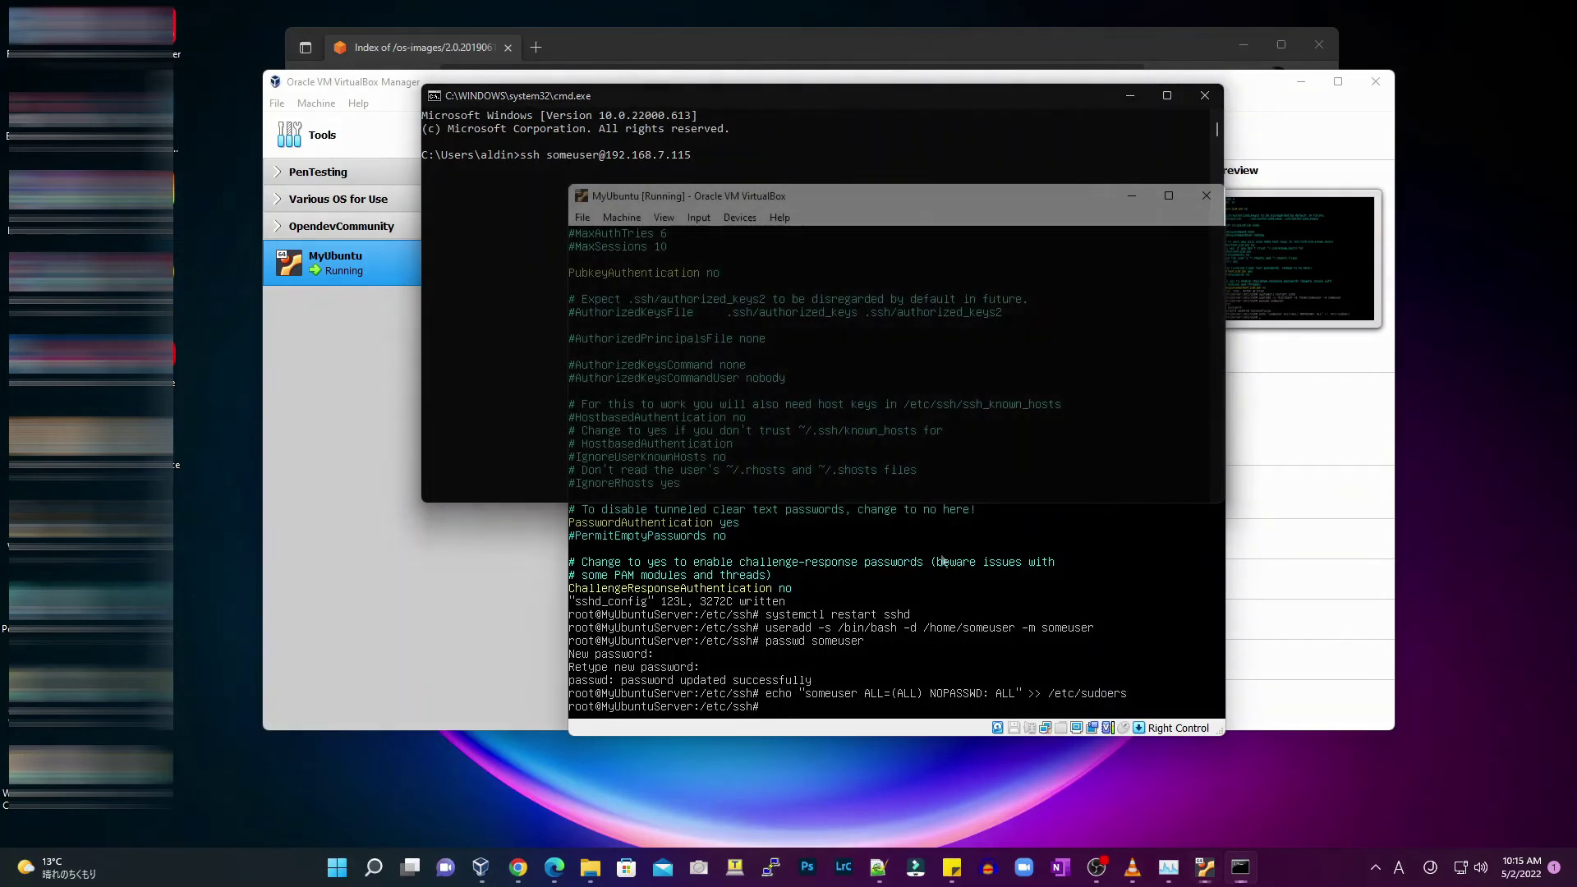
type("ip a")
key("Return")
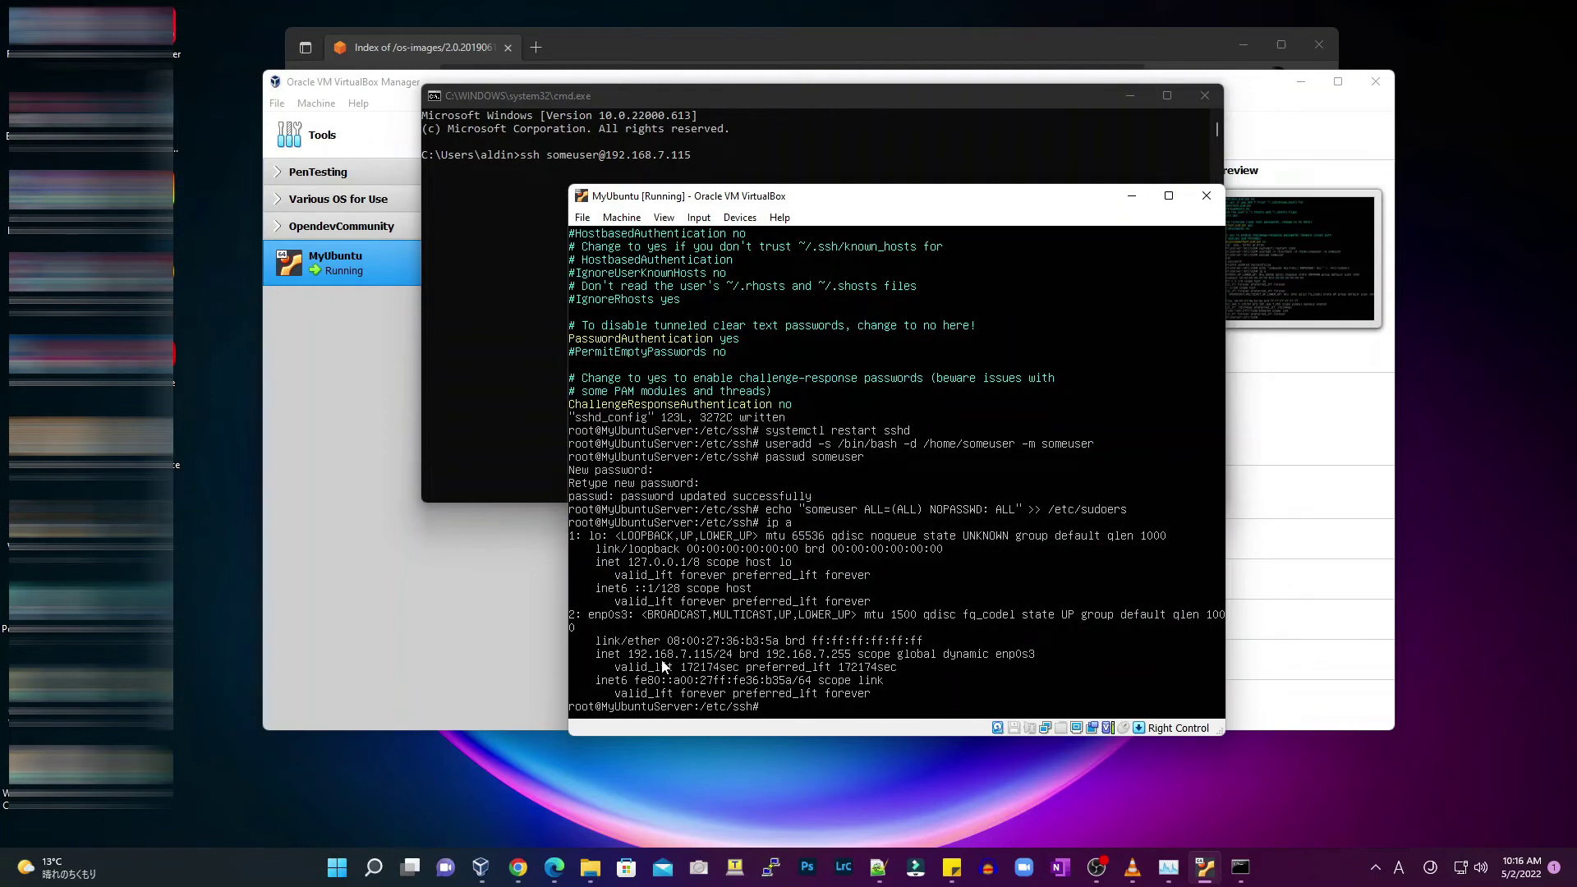
Accept the server's host key and log in as someuser with the password
left_click(862, 97)
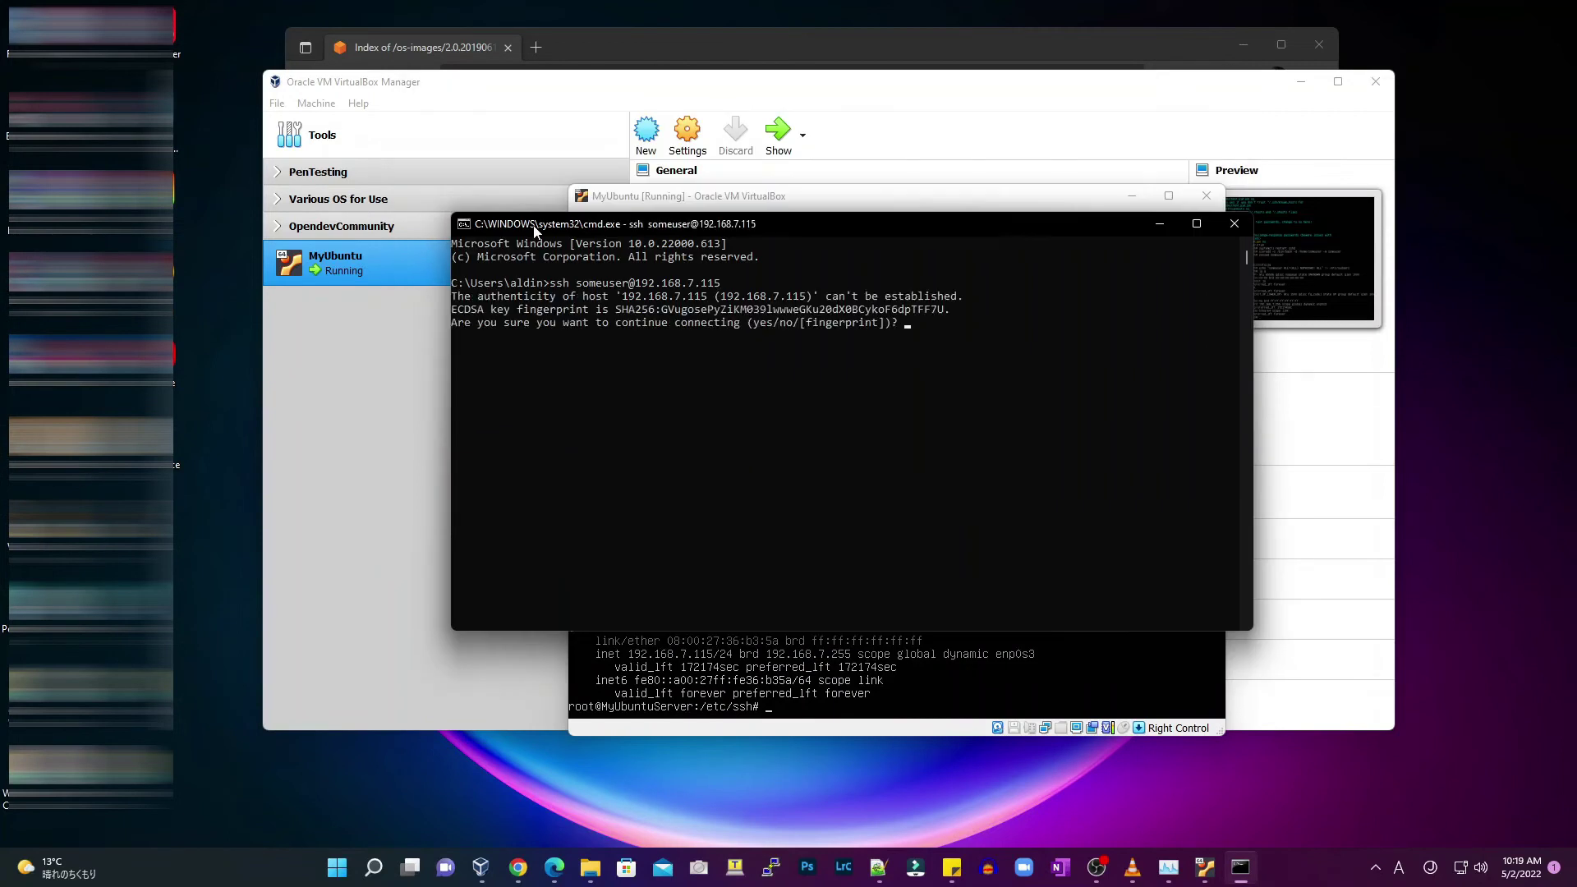
type("yes")
key("Return")
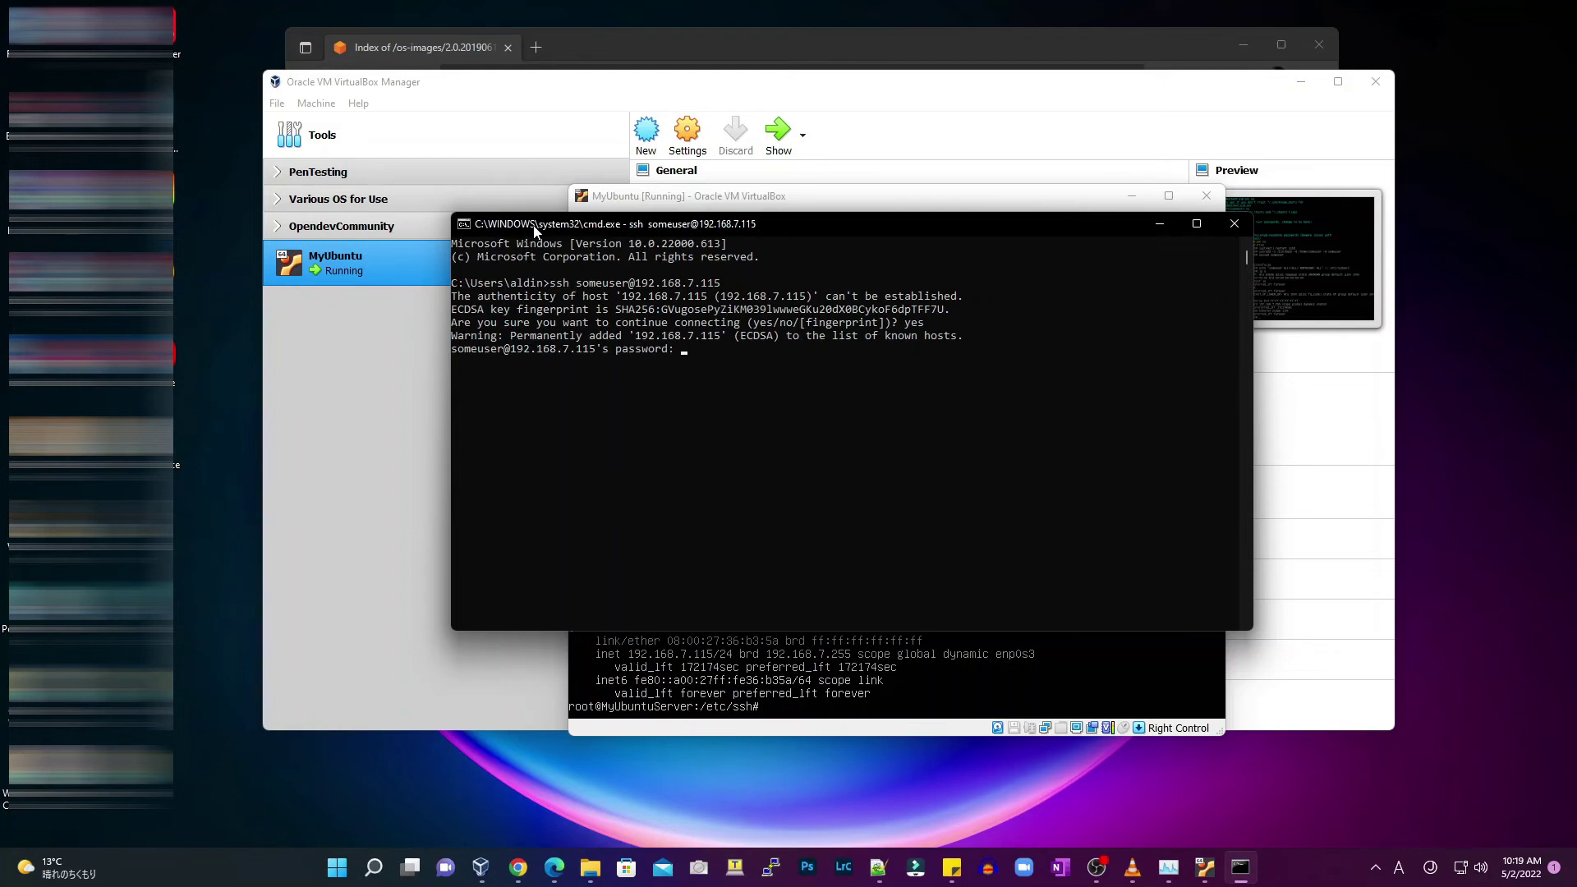
key("Return")
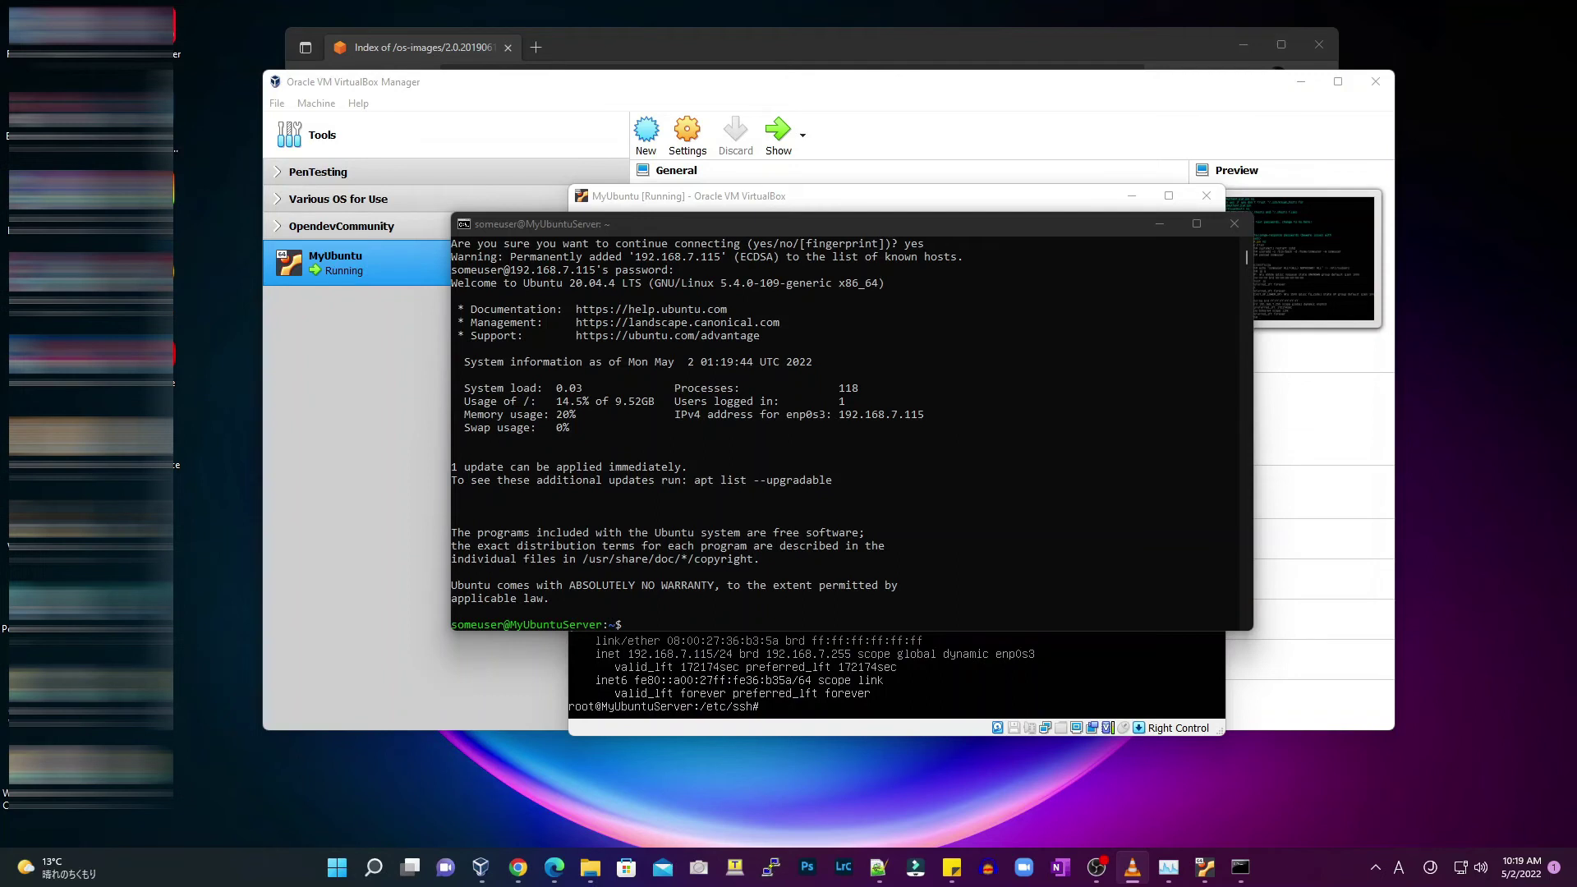
Check disk usage with df -h (9.6G root), then power off the VM with sudo shutdown -h now
left_click(635, 233)
type("df -")
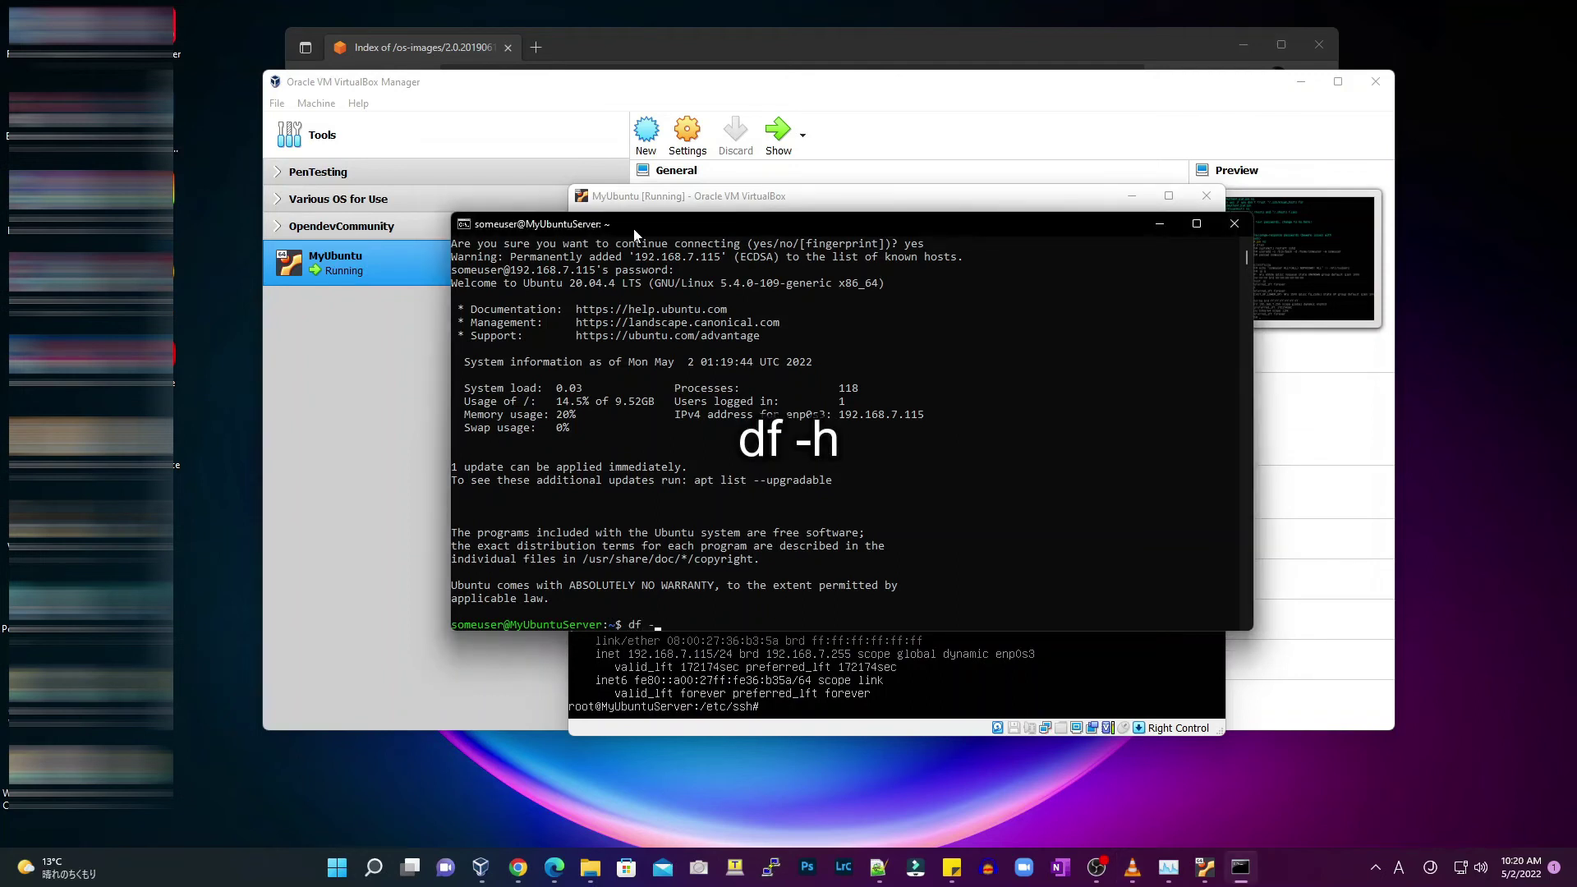
type("h")
key("Return")
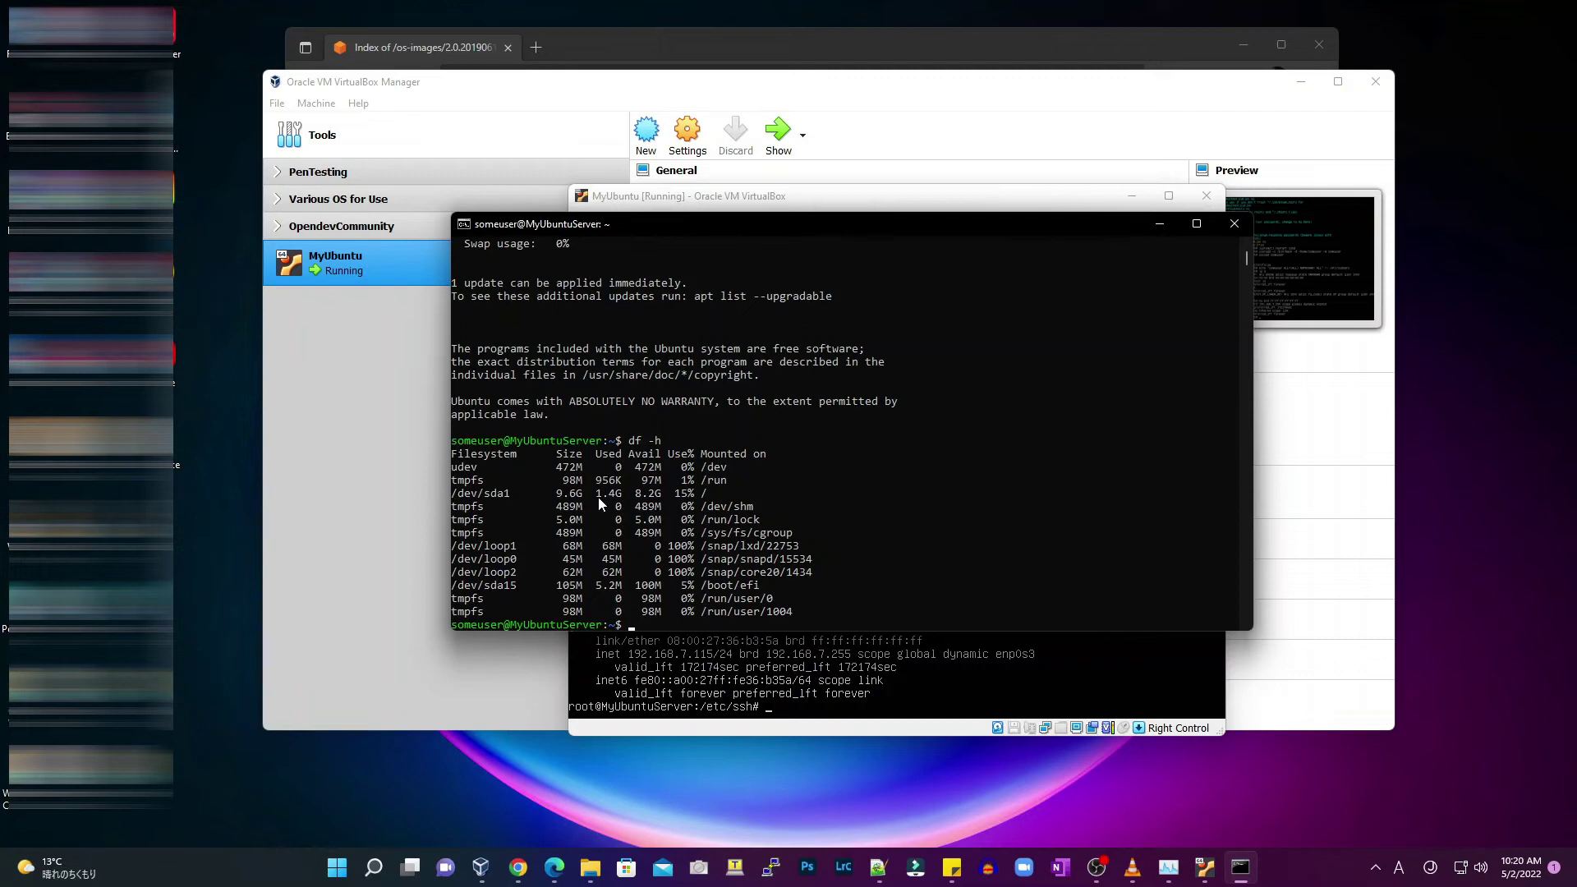
type("sudo shutdown -h")
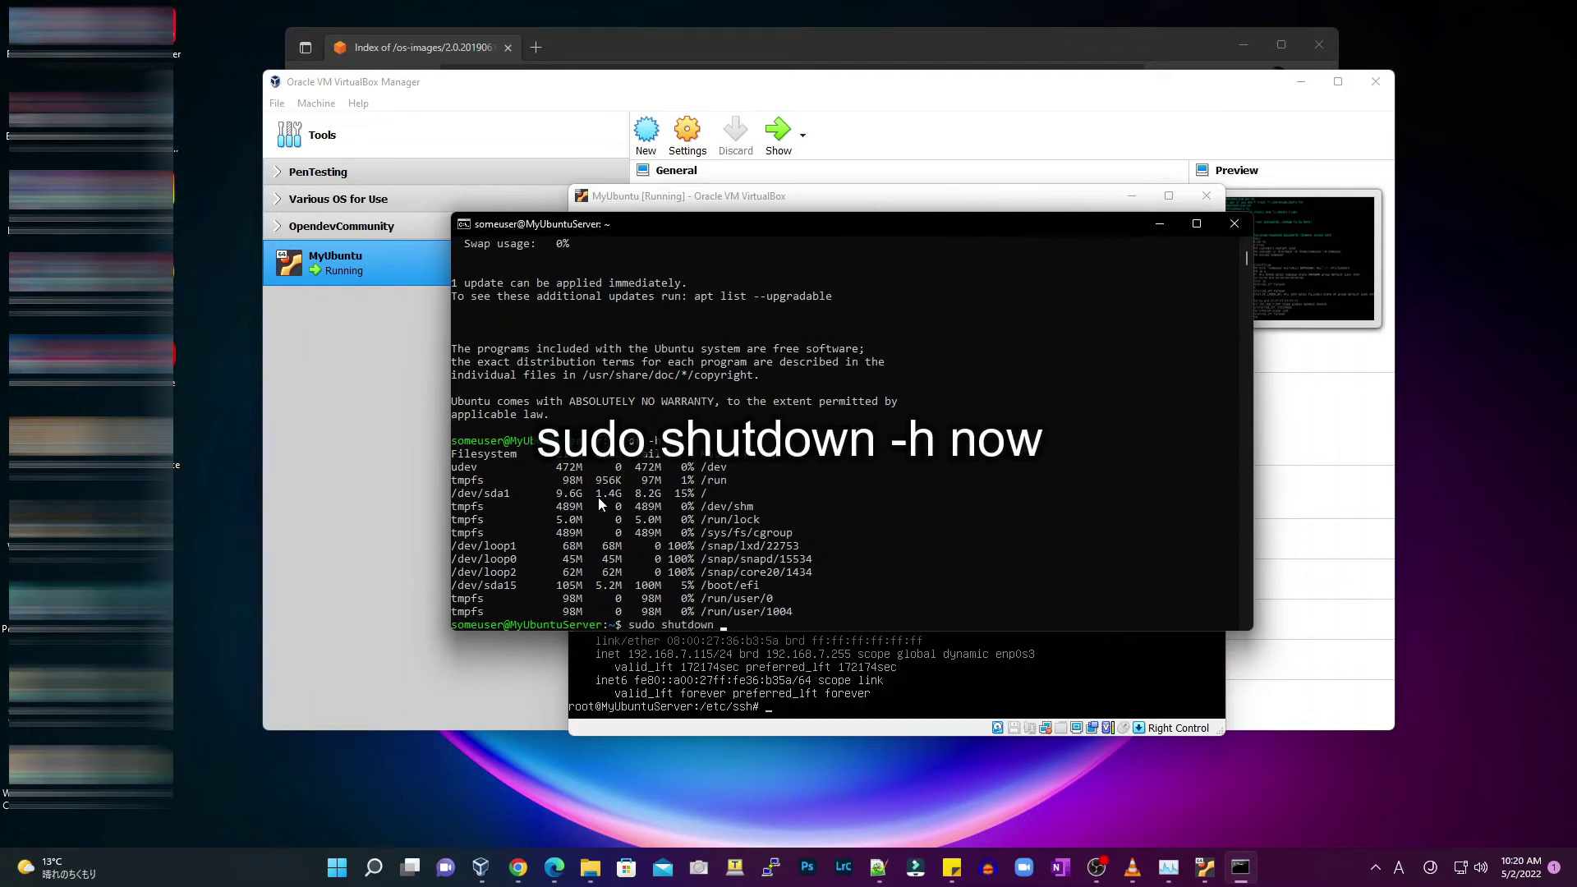
type(" now")
key("Return")
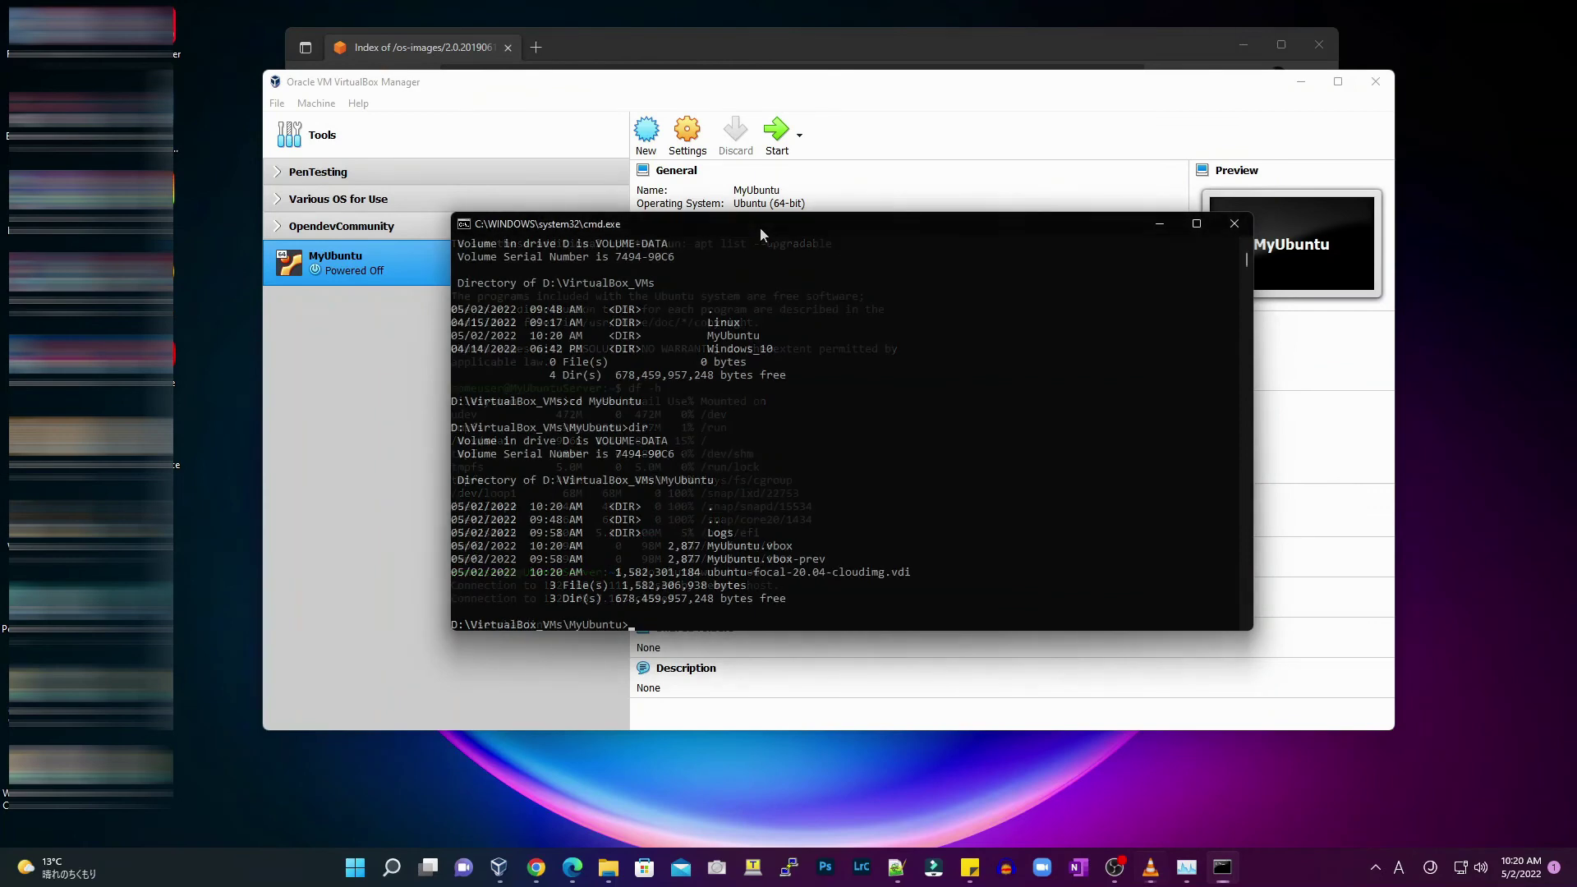
Inspect MyUbuntu's 10 GB ubuntu-focal-20.04-cloudimg.vdi in Storage settings, then return to the command prompt
left_click(745, 201)
left_click(687, 136)
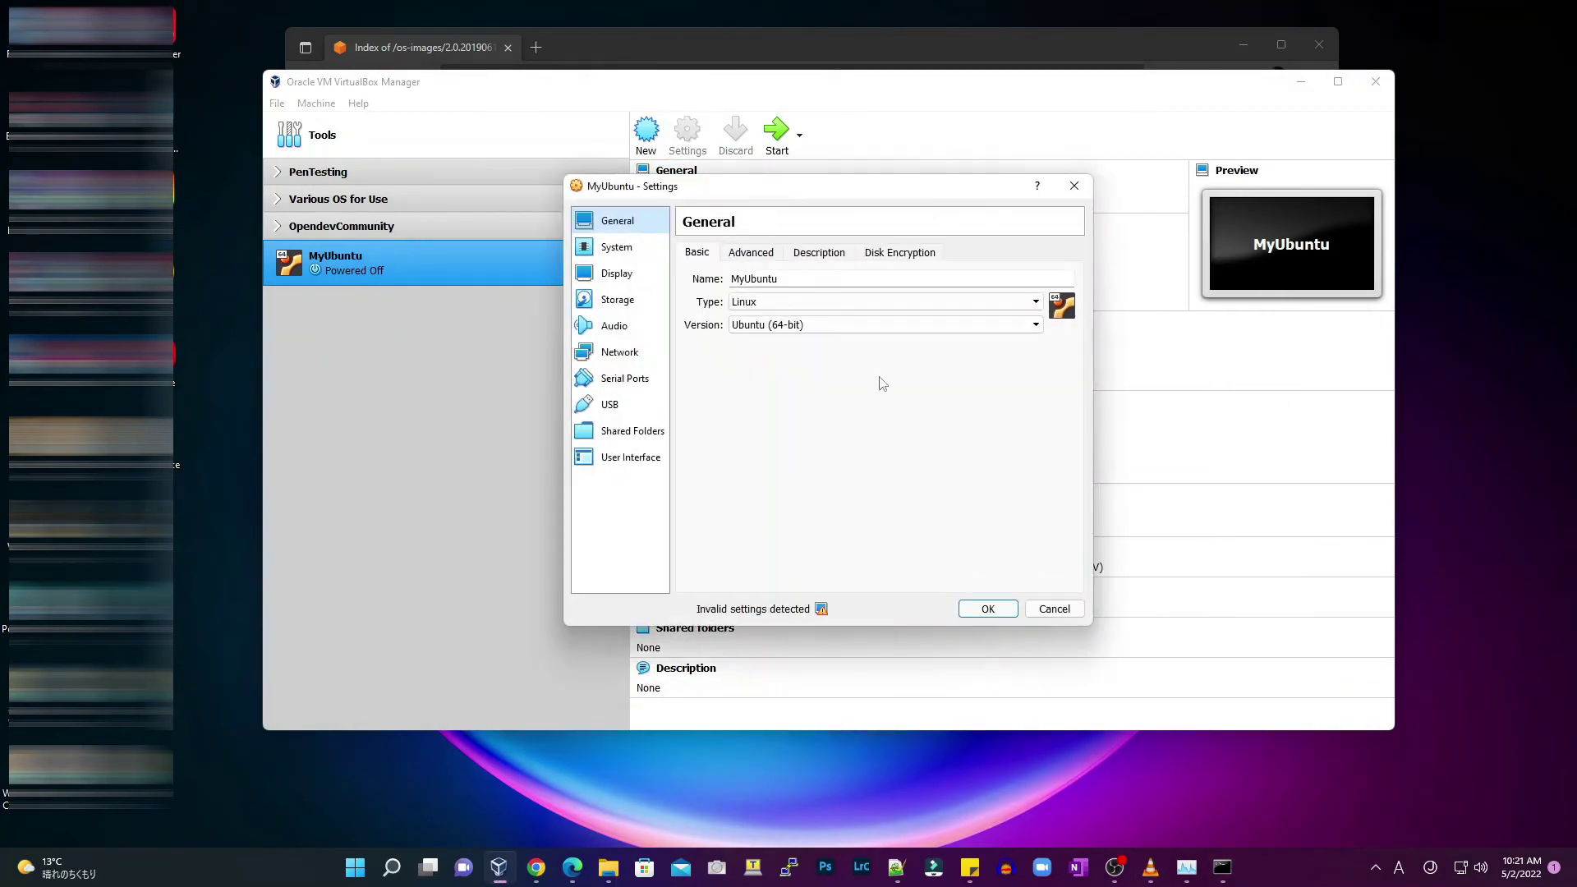
left_click(617, 300)
left_click(754, 351)
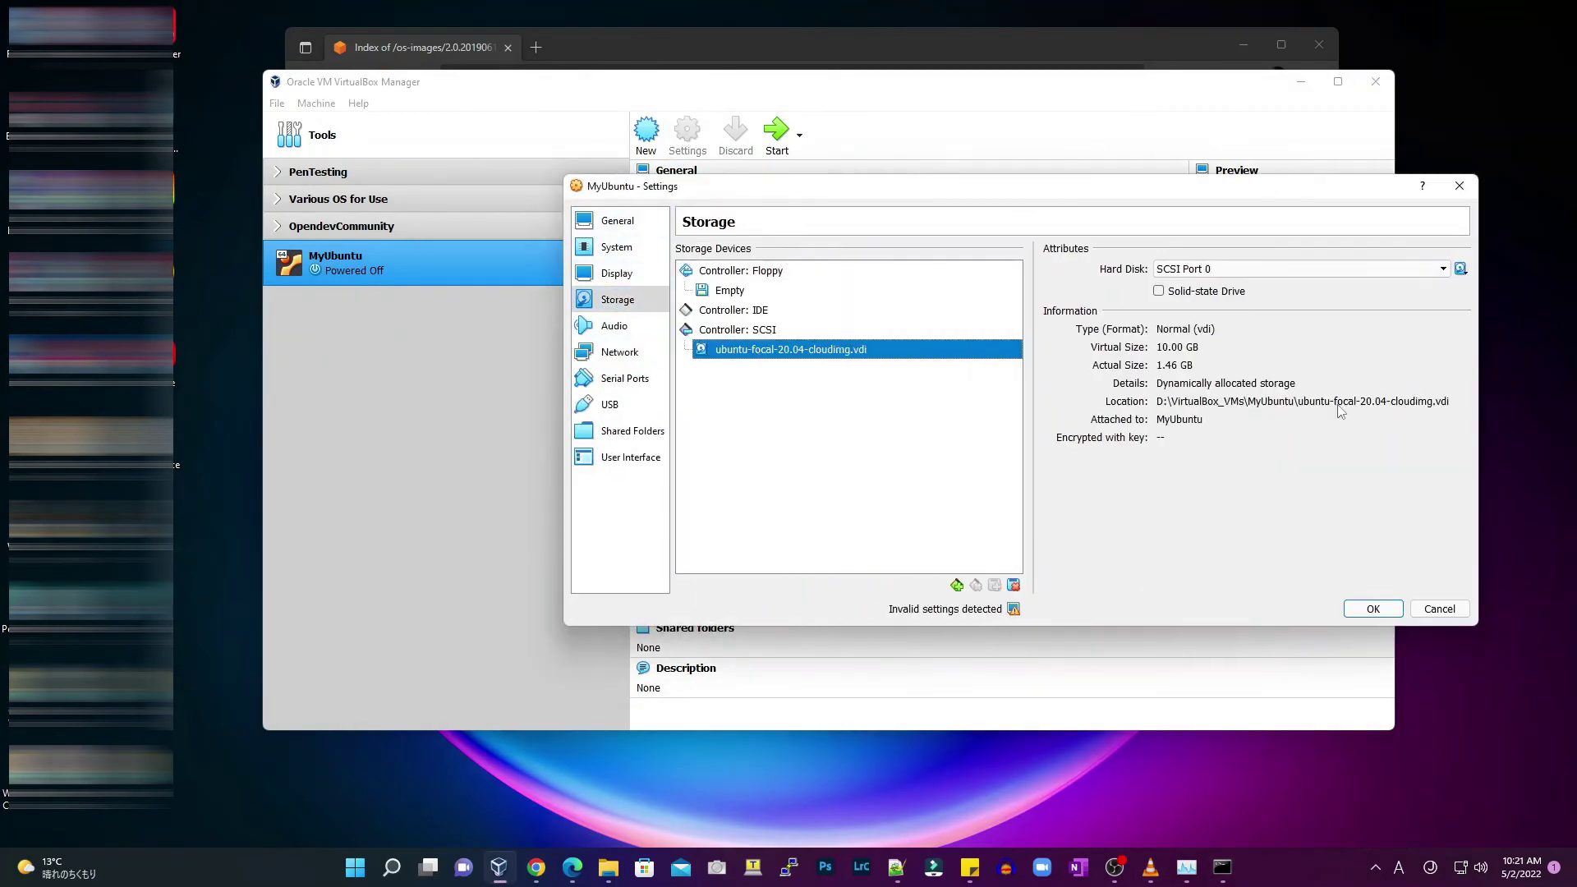
left_click(1222, 867)
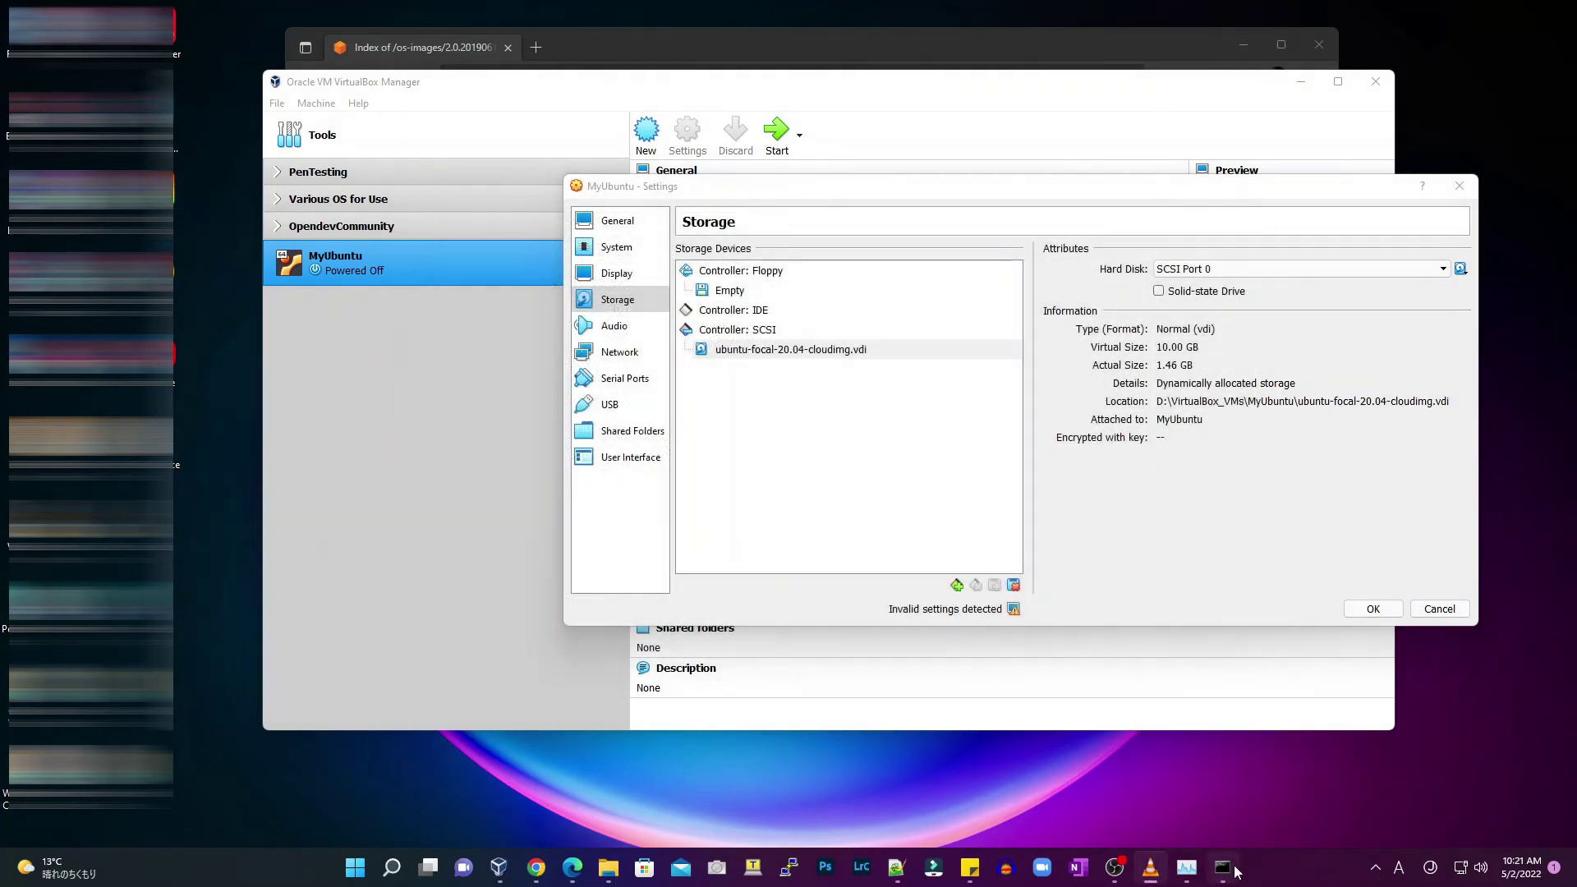
left_click(1231, 867)
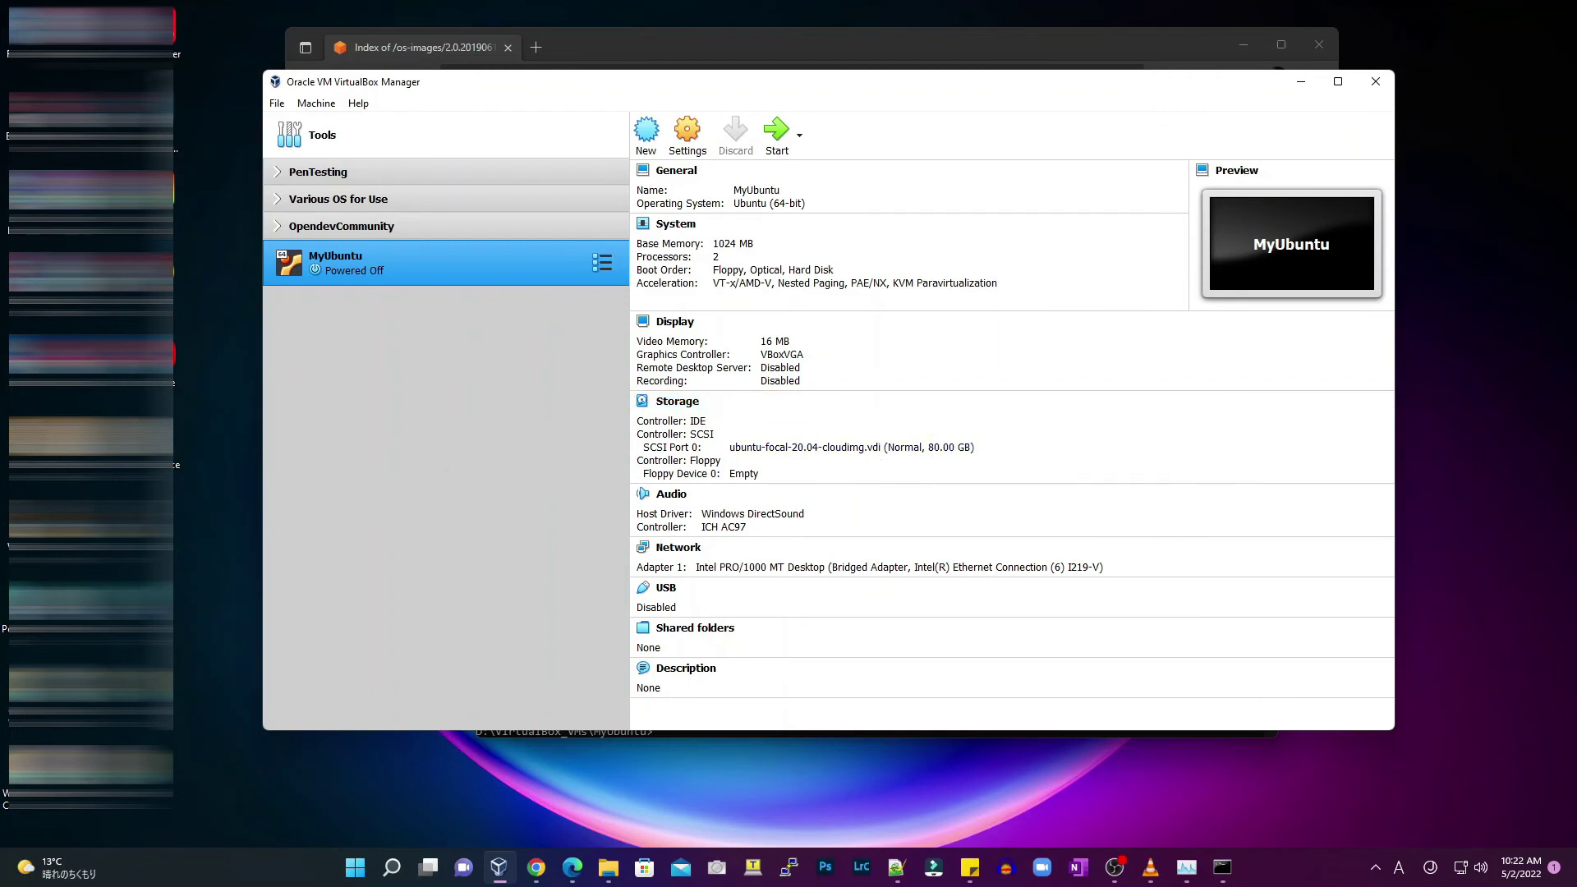
Boot MyUbuntu, log in as root, and check the current root filesystem size with df -h
left_click(776, 136)
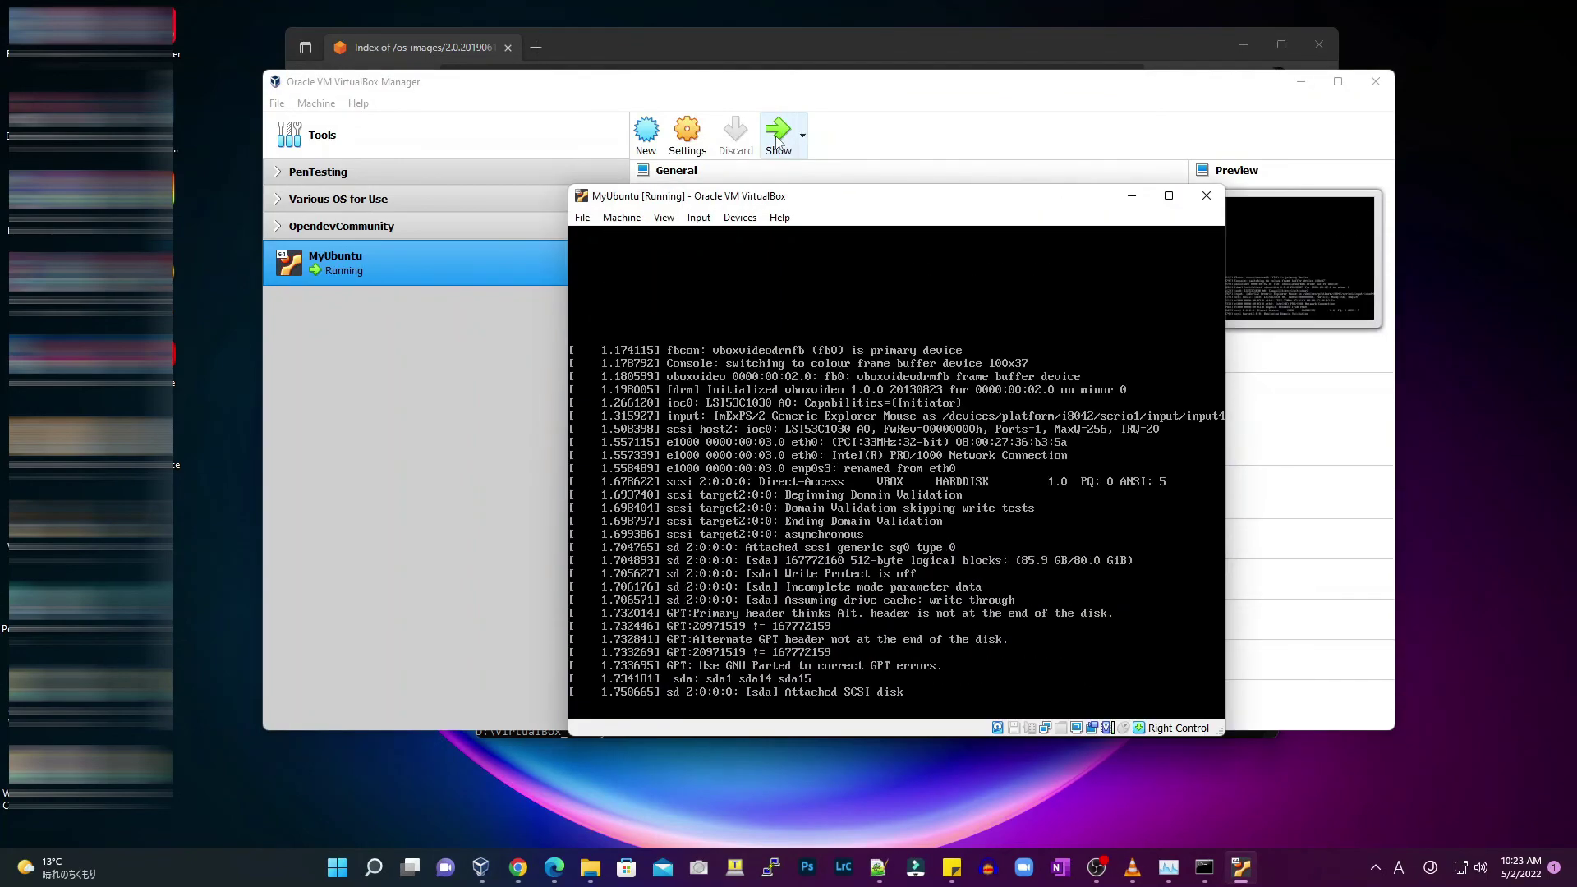
type("root")
key("Return")
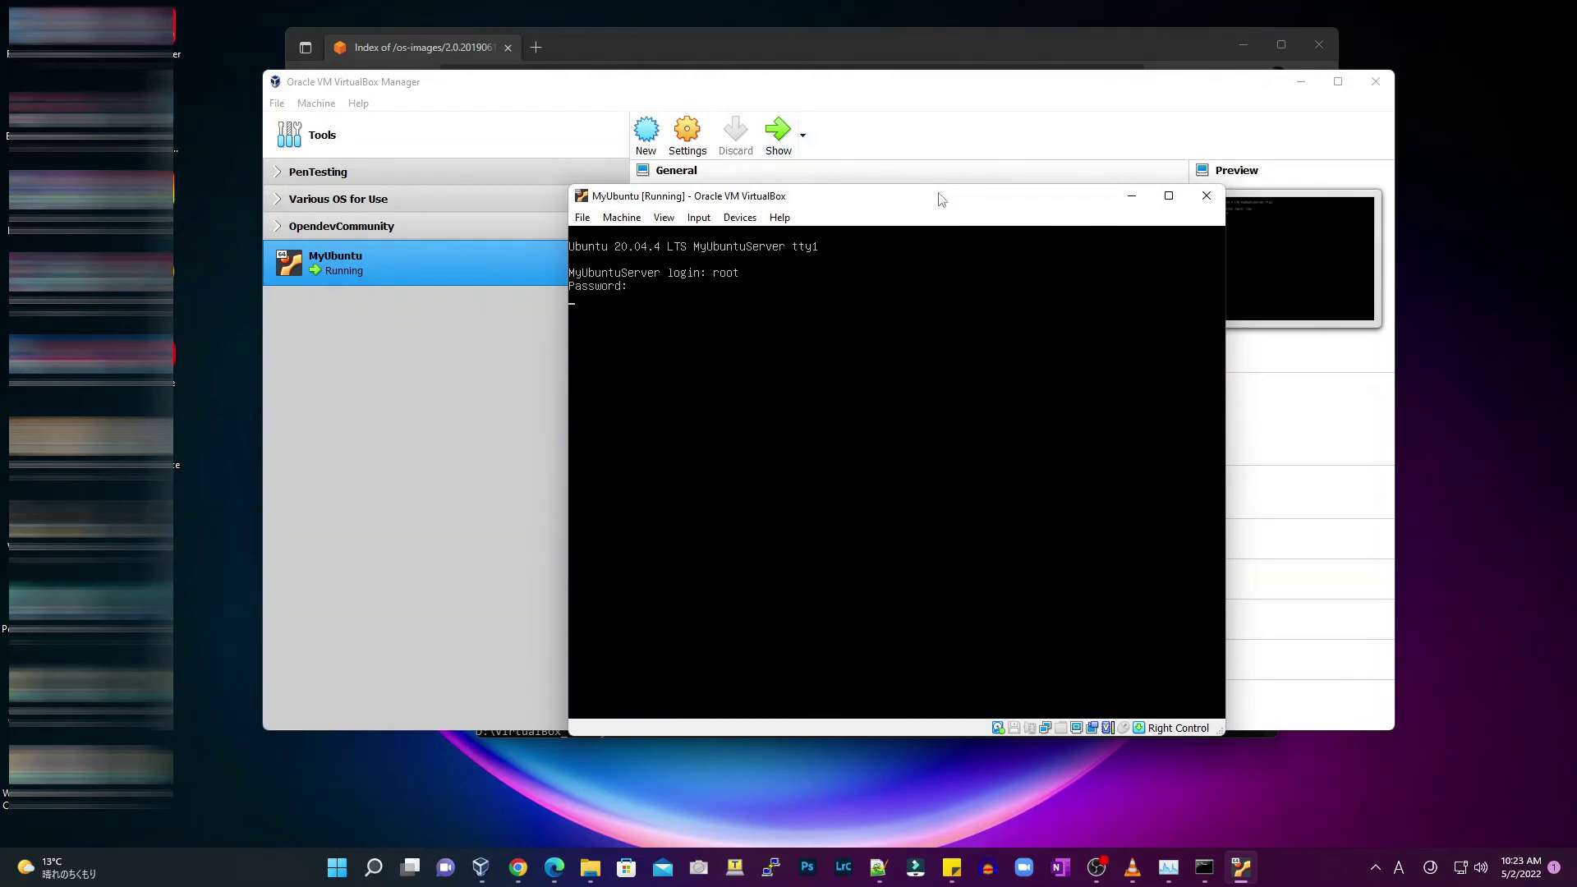
key("Return")
type("df -h")
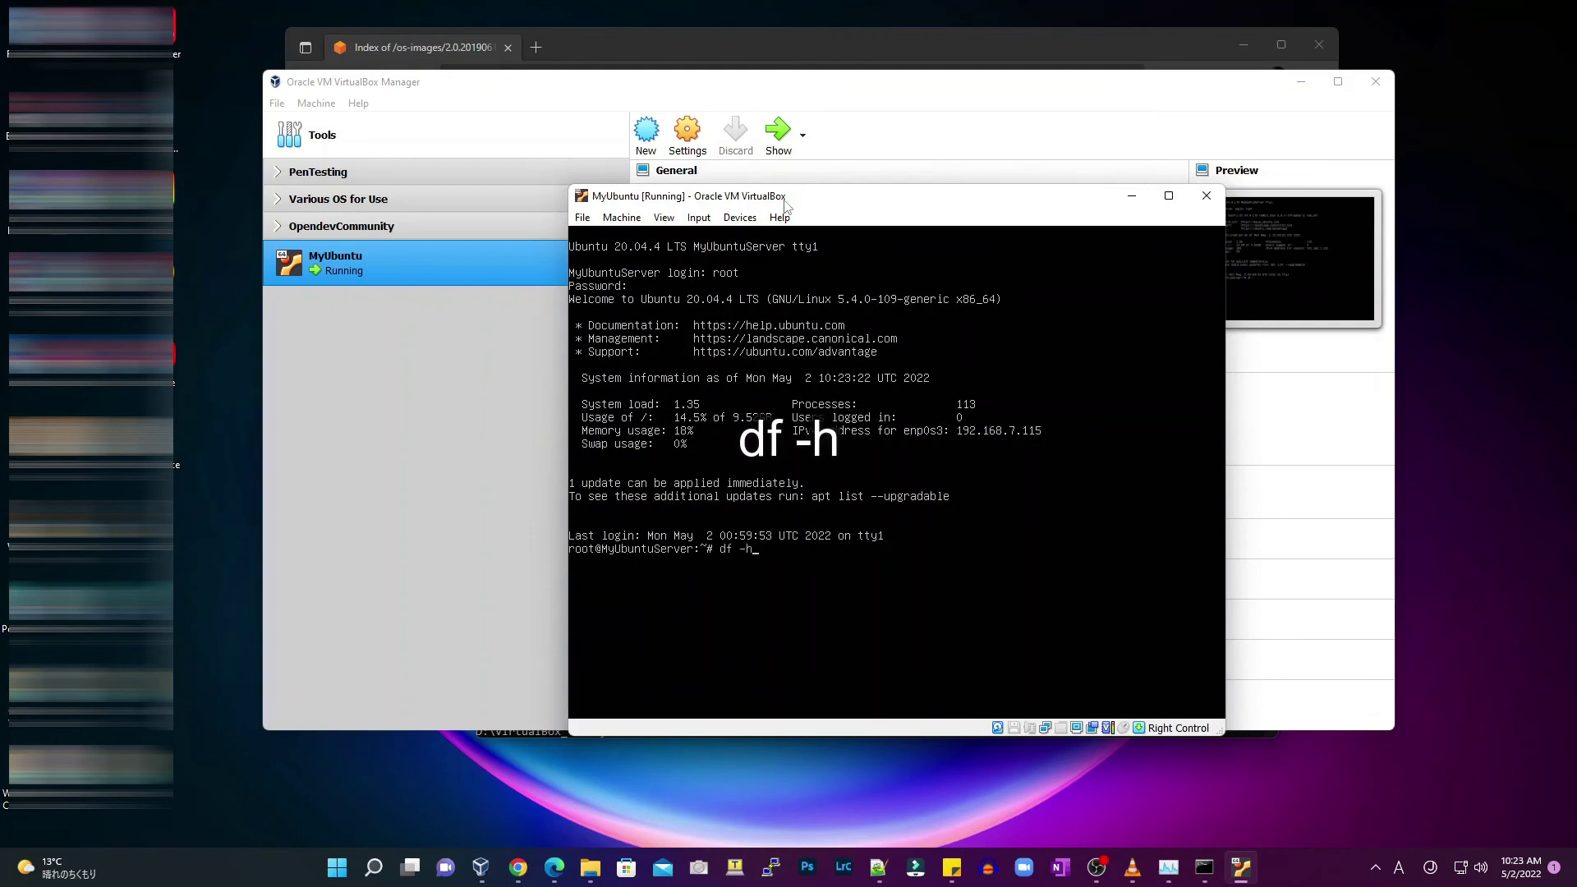
key("Return")
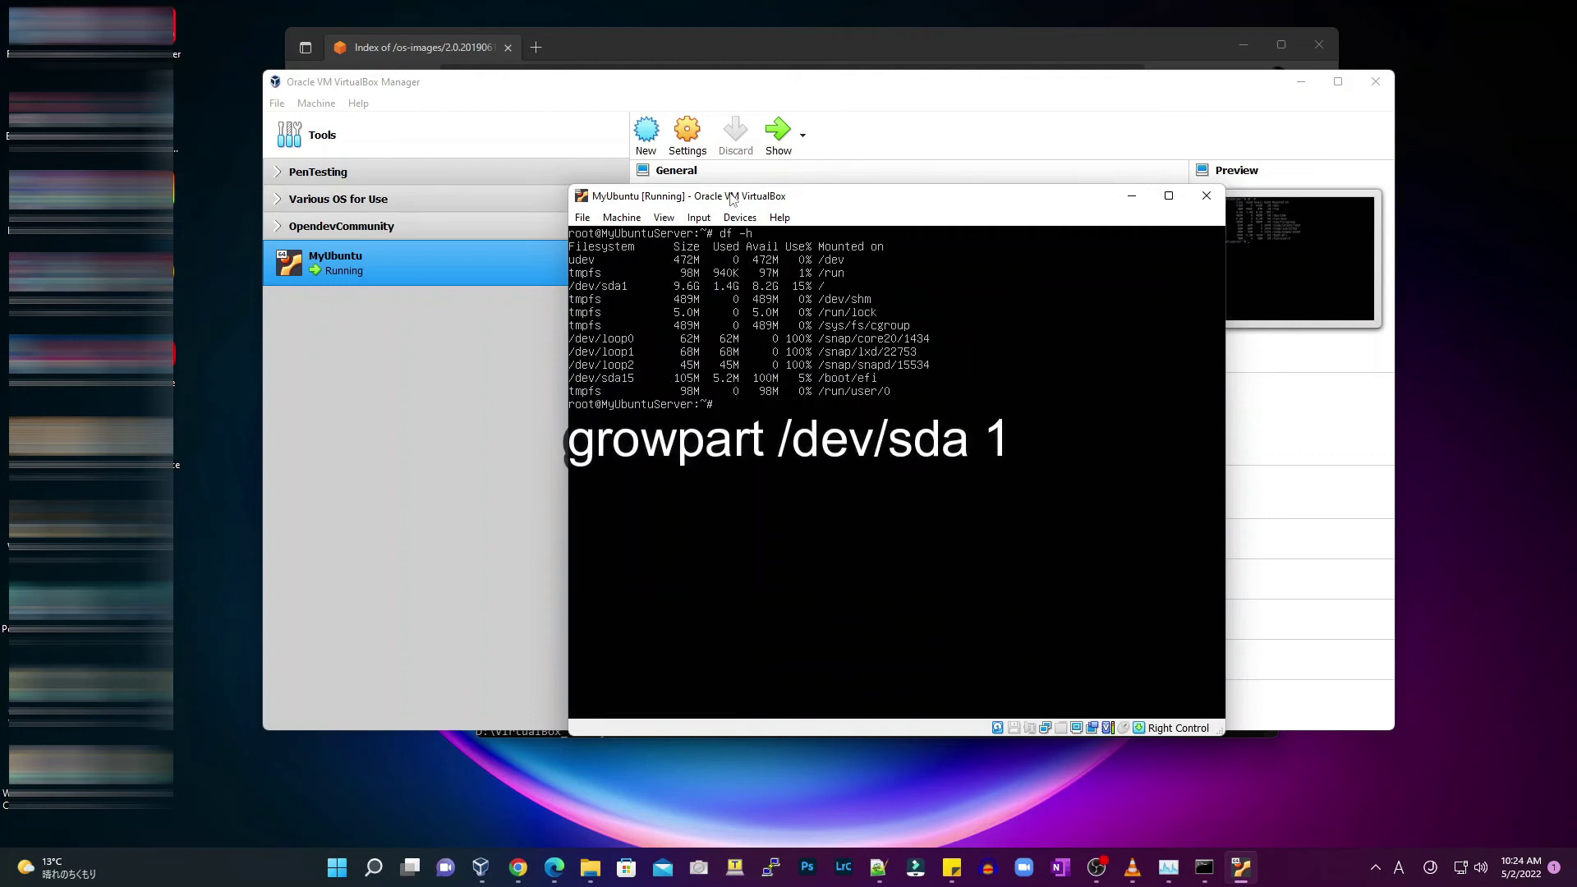
Grow /dev/sda partition 1 and resize /dev/sda1 so df -h shows a 78G root
type("wpart /dev/sda 1")
key("Return")
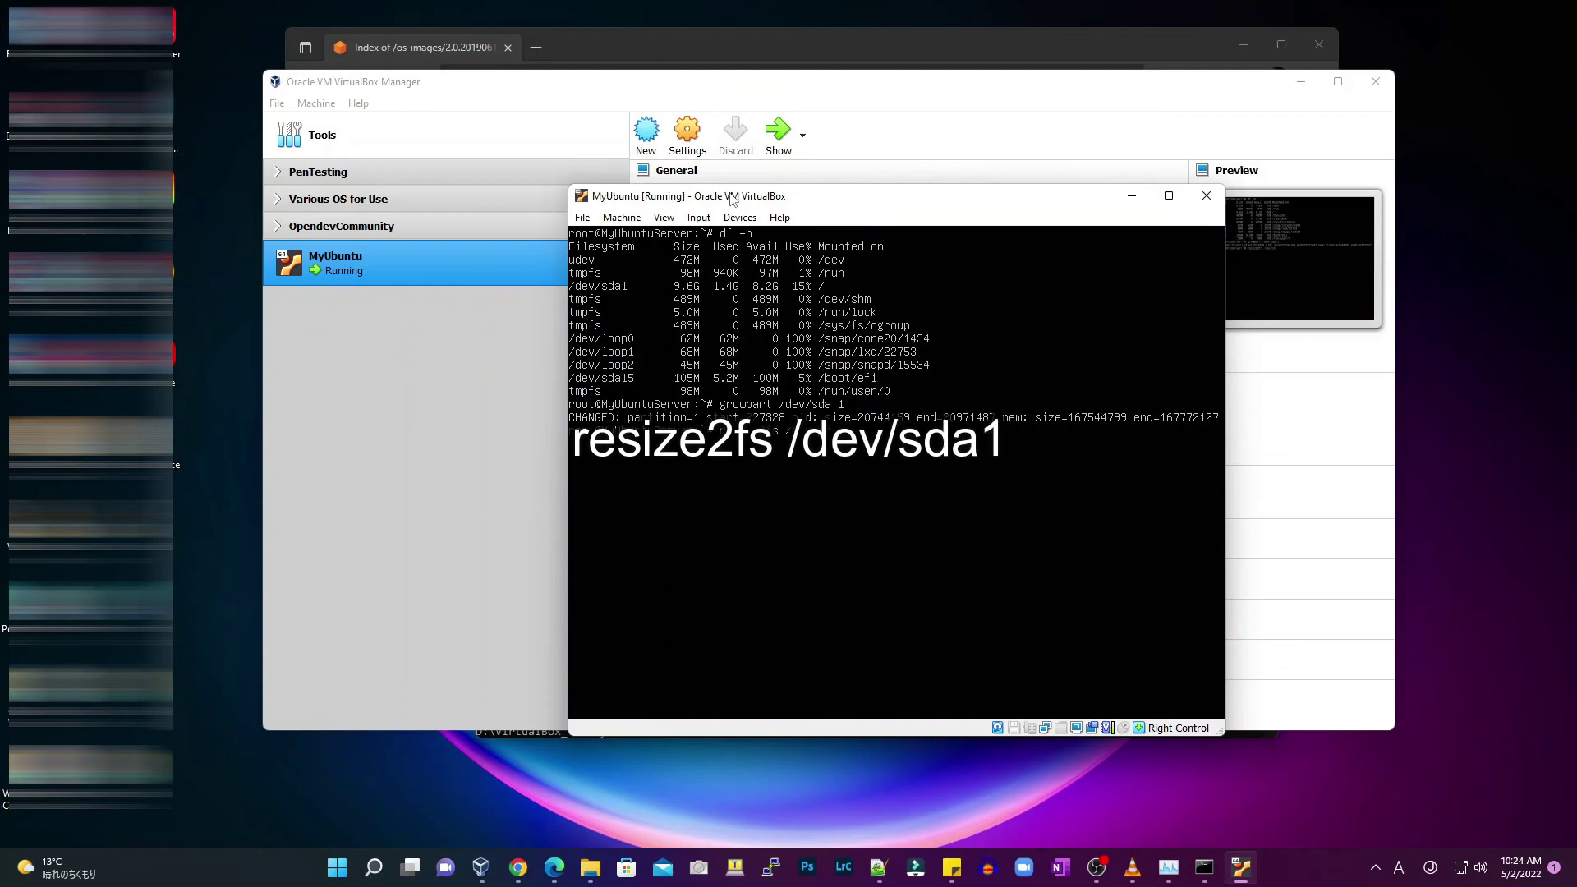
key("Return")
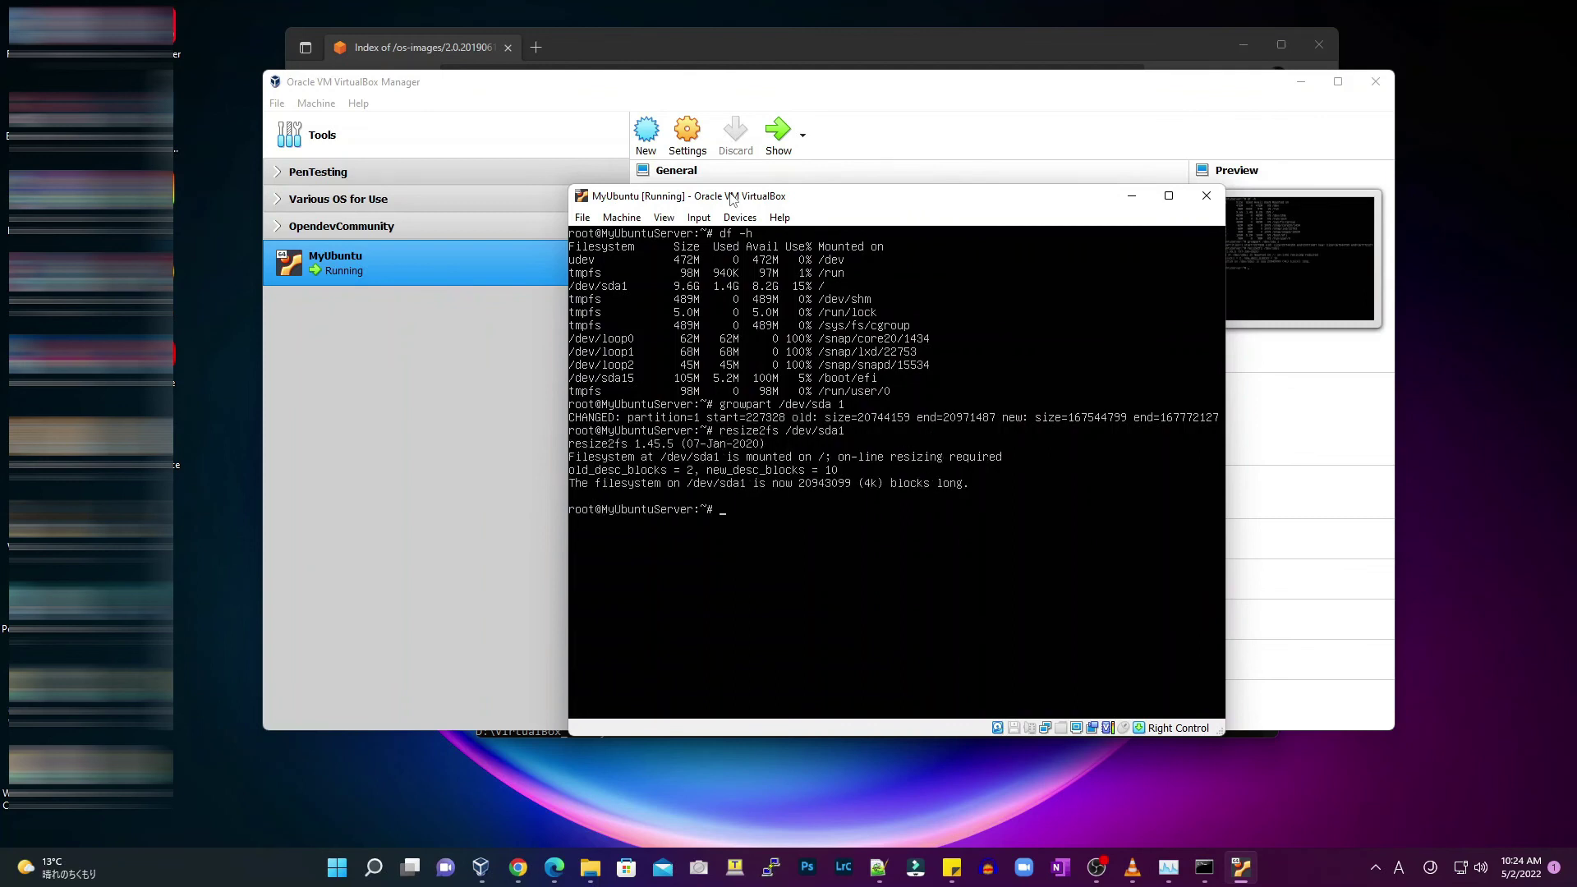
type("df -h")
key("Return")
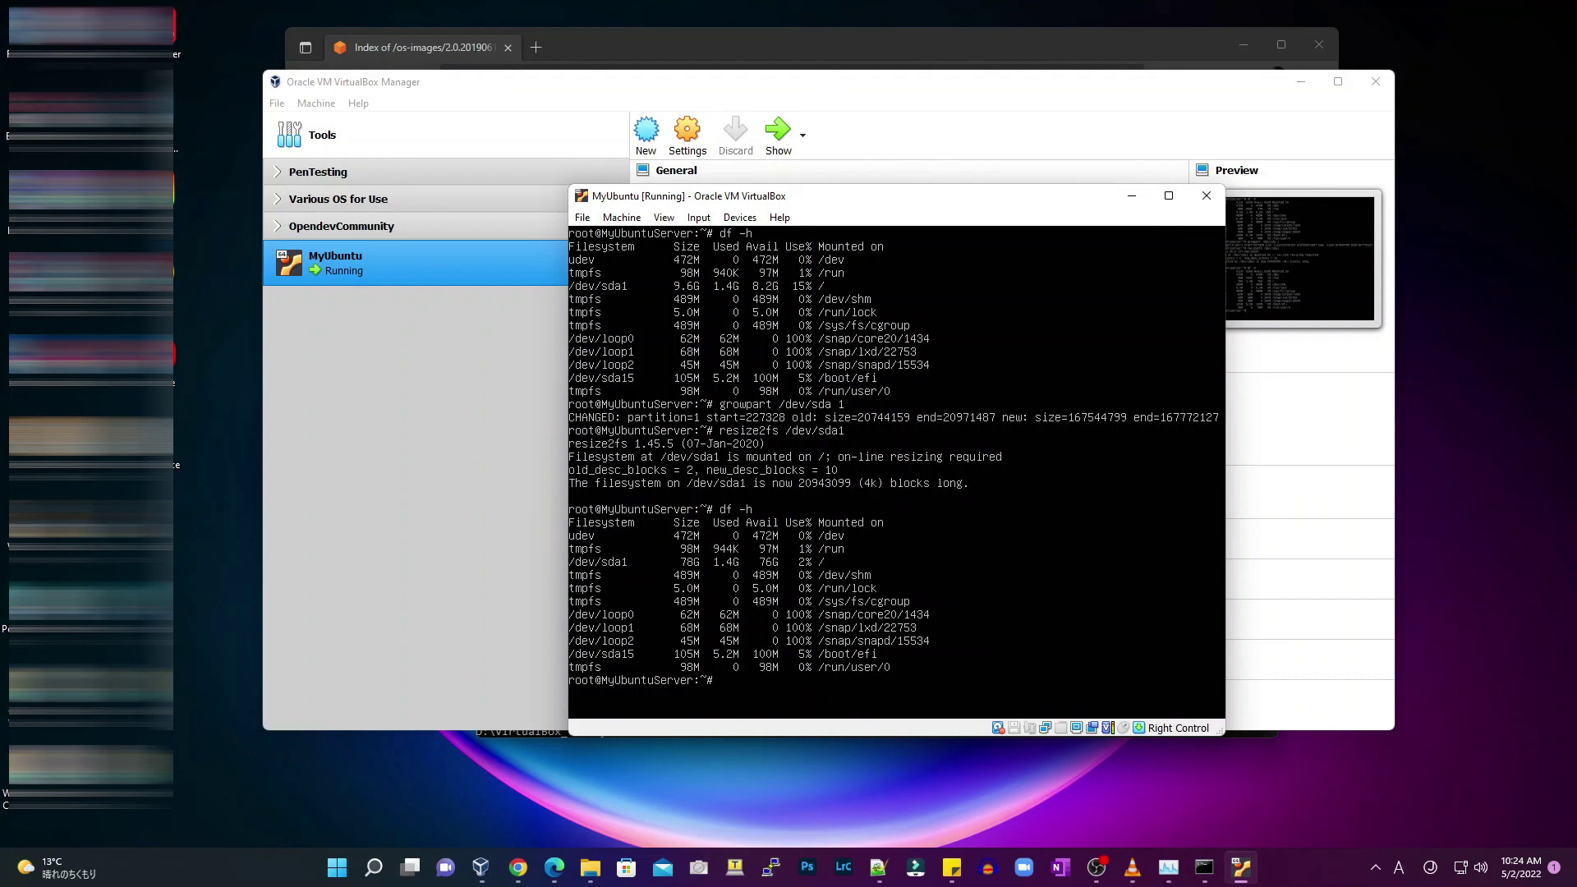
key("alt+Tab")
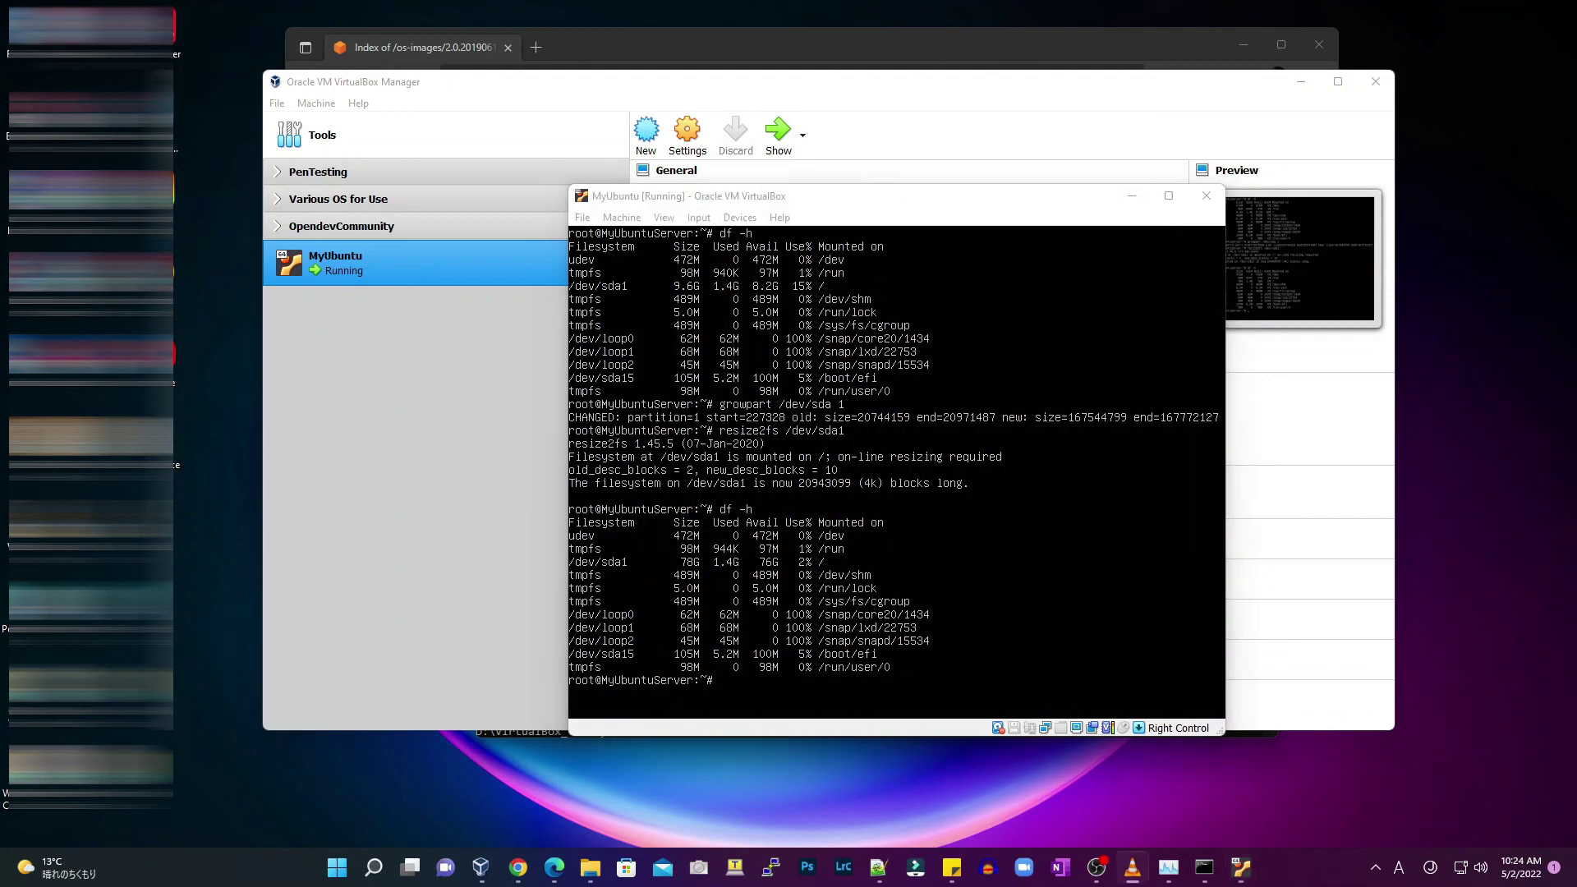